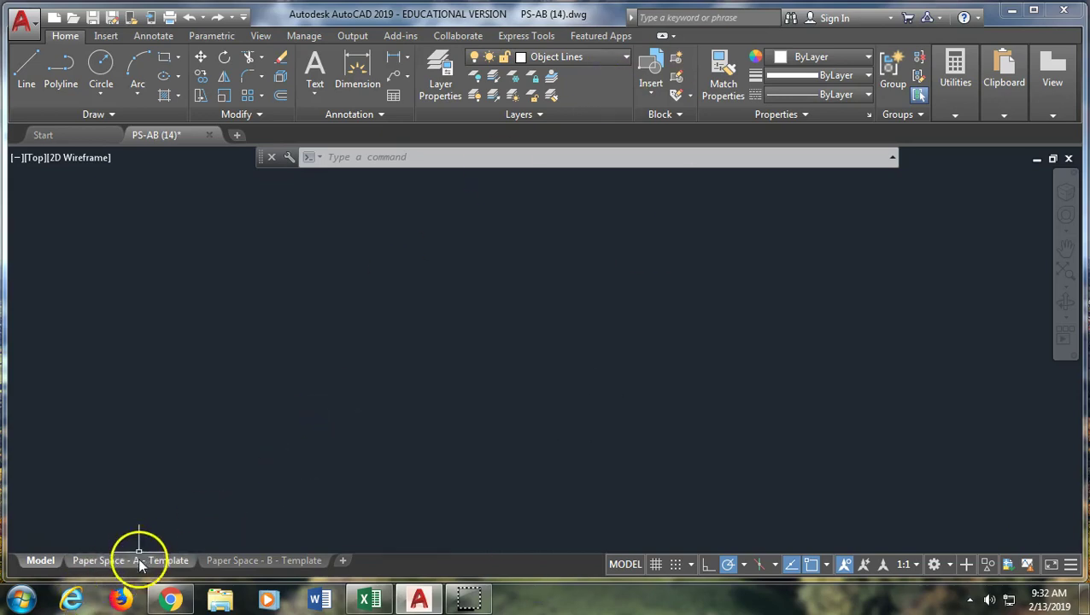
# Inspect the Paper Space - B - Template layout and return to model space
pyautogui.click(257, 561)
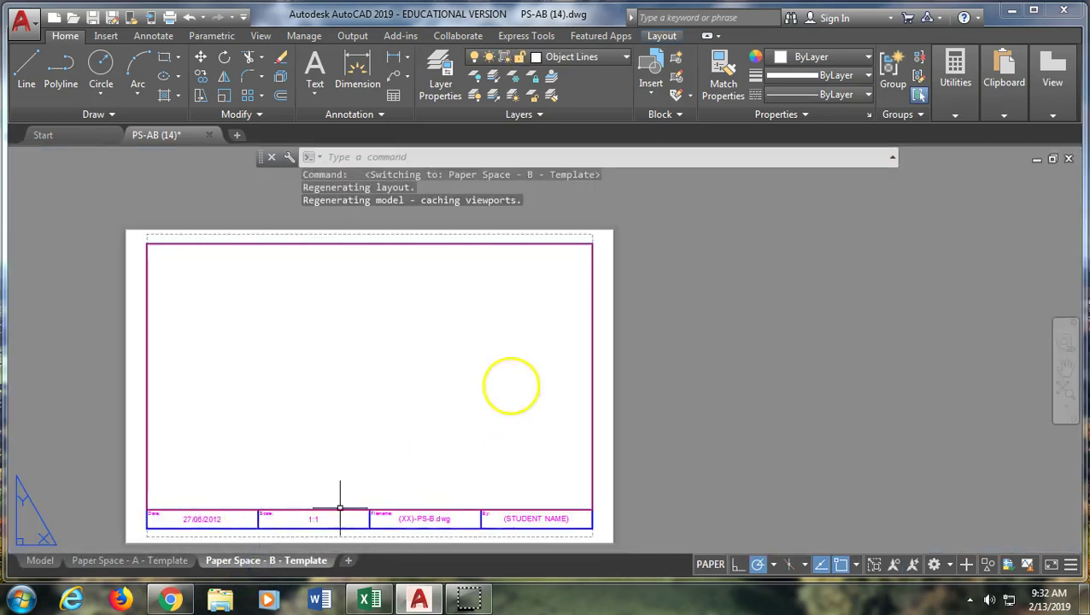
pyautogui.click(41, 561)
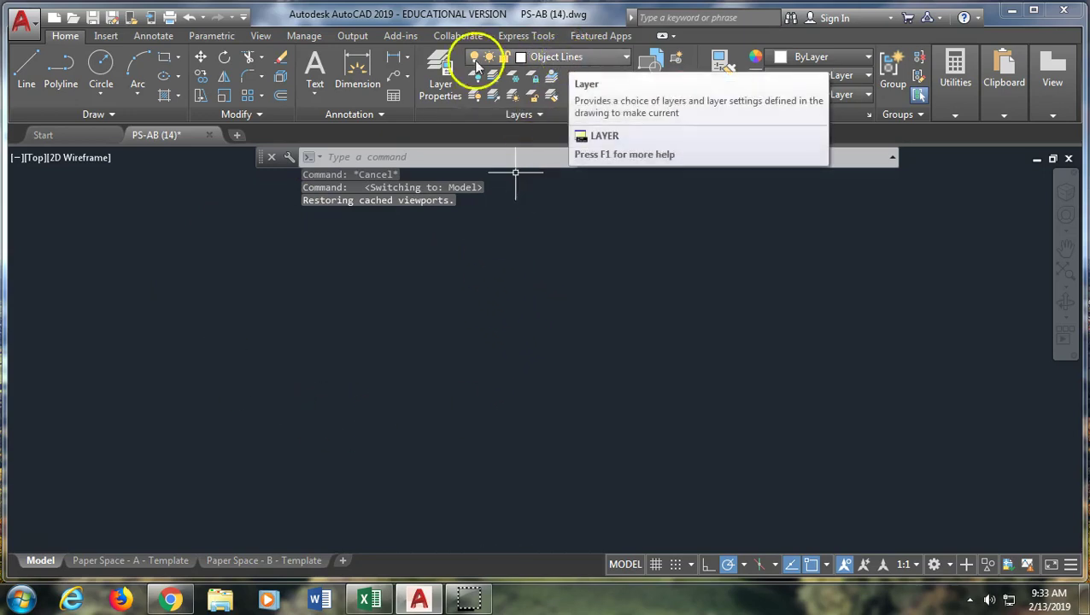
# Consult the Assignment 11 example drawing in Chrome and, back in AutoCAD, draw a vertical line .937 upward for the part's right edge
pyautogui.click(26, 75)
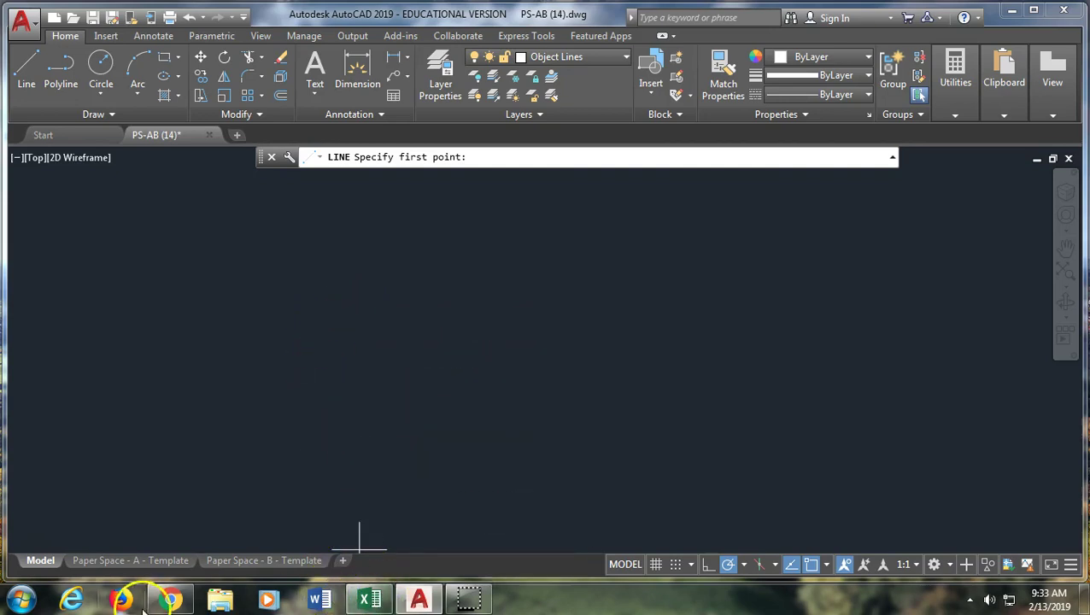
pyautogui.click(171, 599)
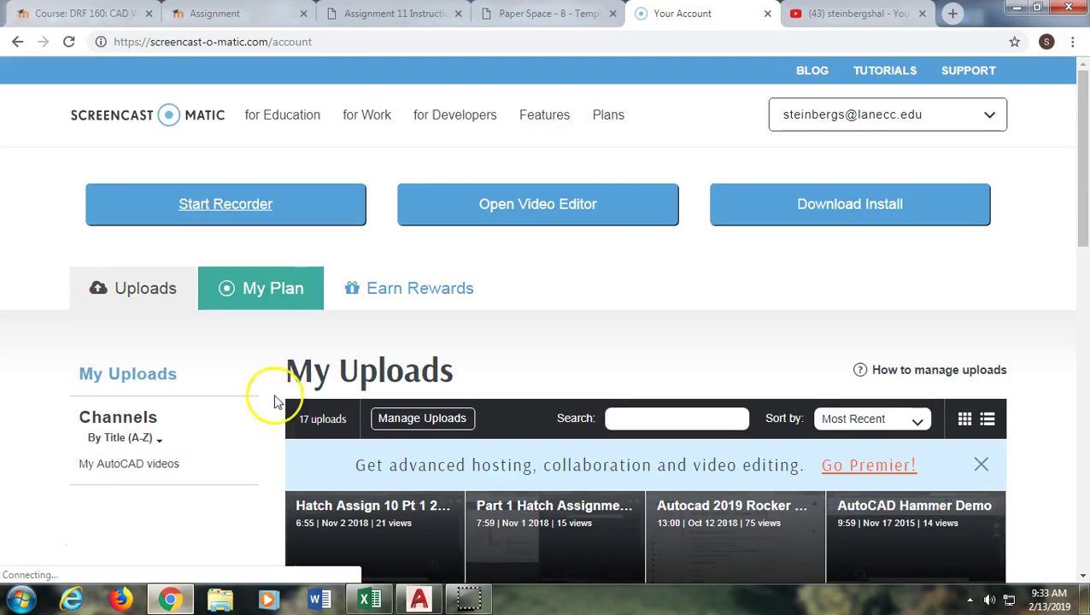
pyautogui.click(388, 13)
pyautogui.click(496, 13)
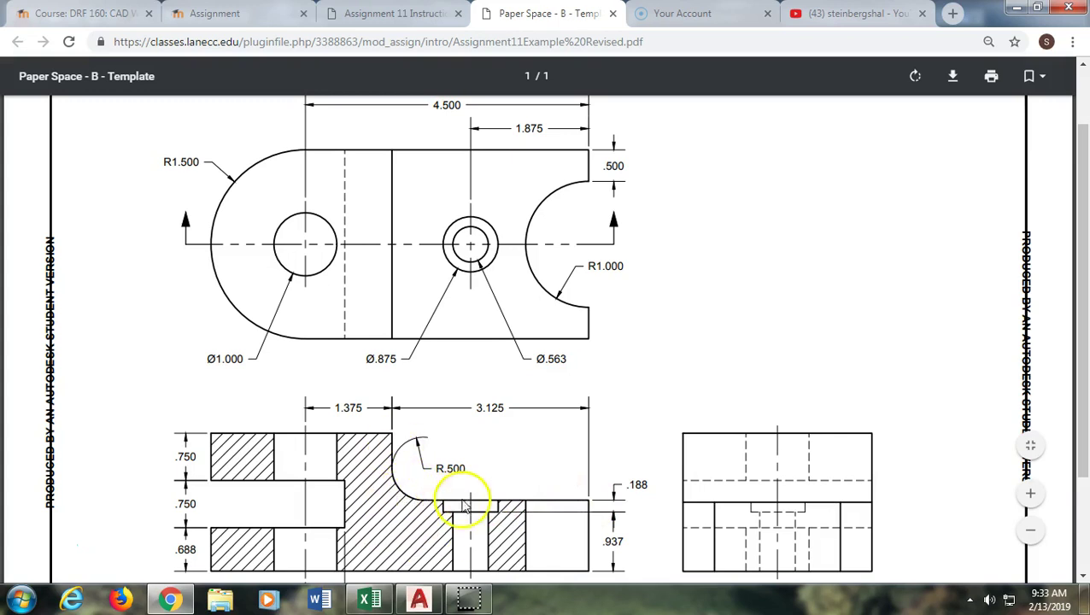
pyautogui.click(422, 599)
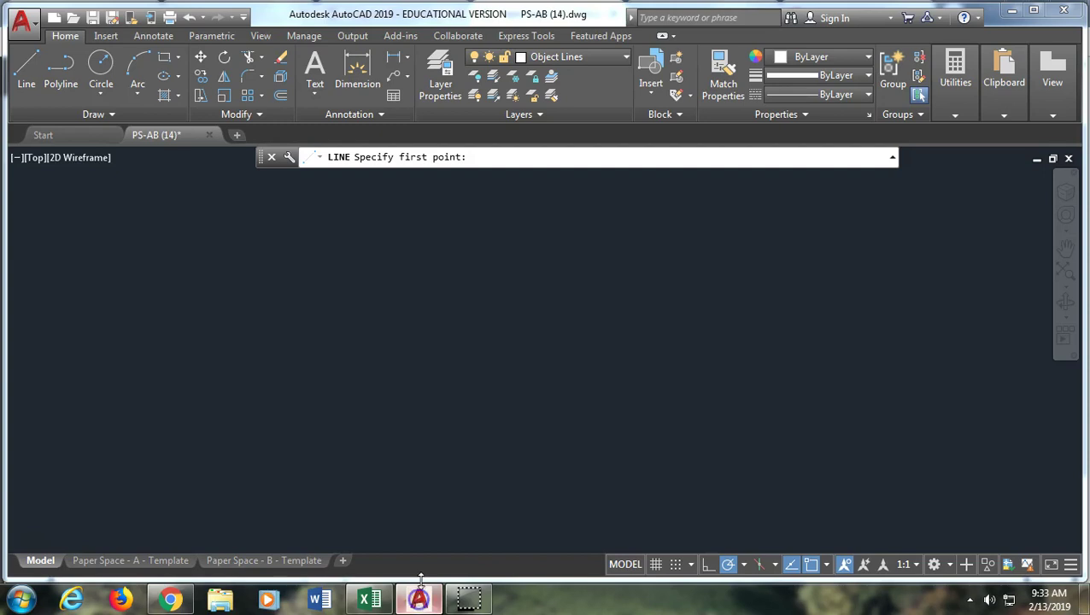
pyautogui.click(524, 472)
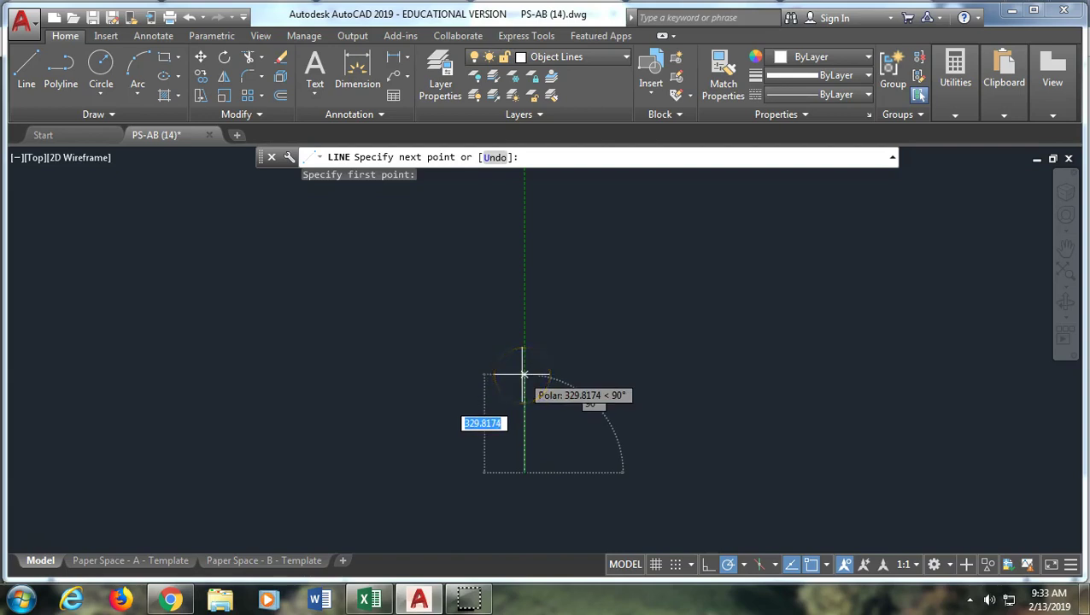
pyautogui.press('BackSpace')
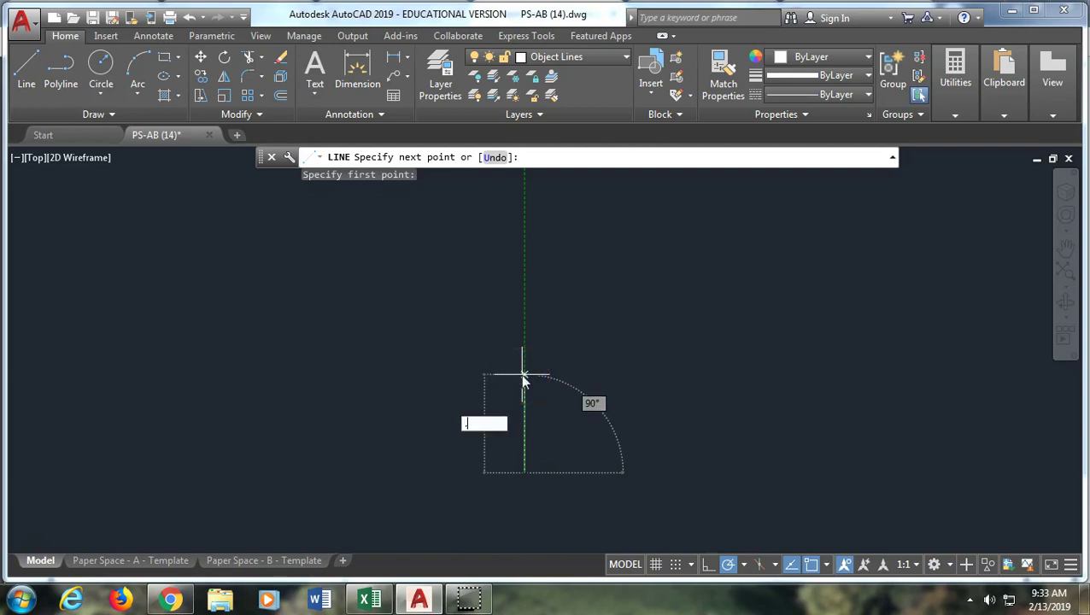
pyautogui.press('Return')
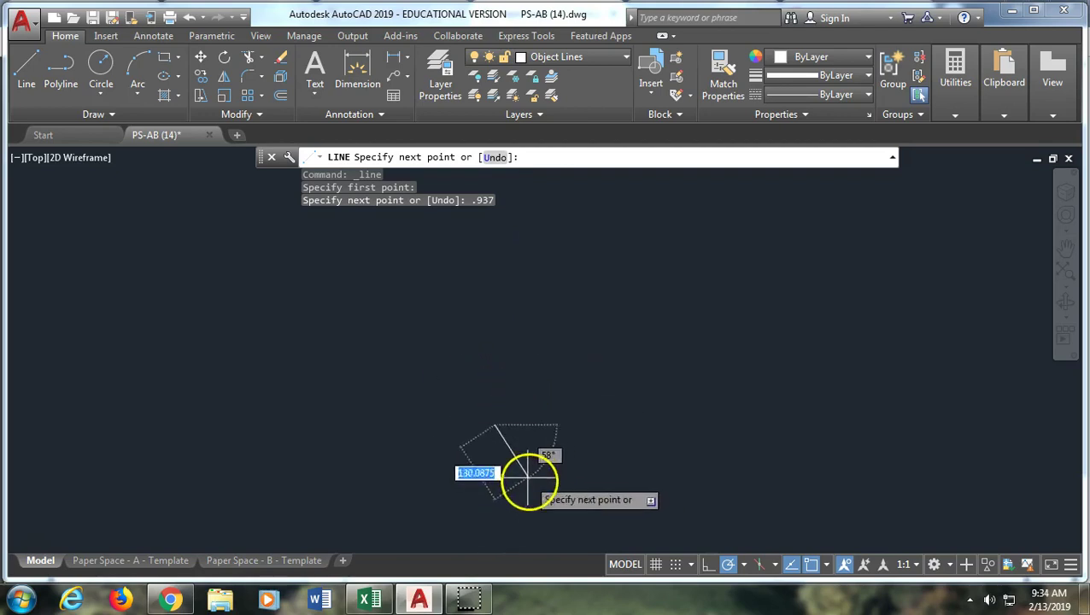
# Extend the right edge with a second line segment .188 straight up from the end of the first
pyautogui.moveTo(365, 312)
pyautogui.mouseDown(button='middle')
pyautogui.moveTo(481, 521)
pyautogui.moveTo(430, 445)
pyautogui.mouseUp(button='middle')
pyautogui.scroll(5, 430, 446)
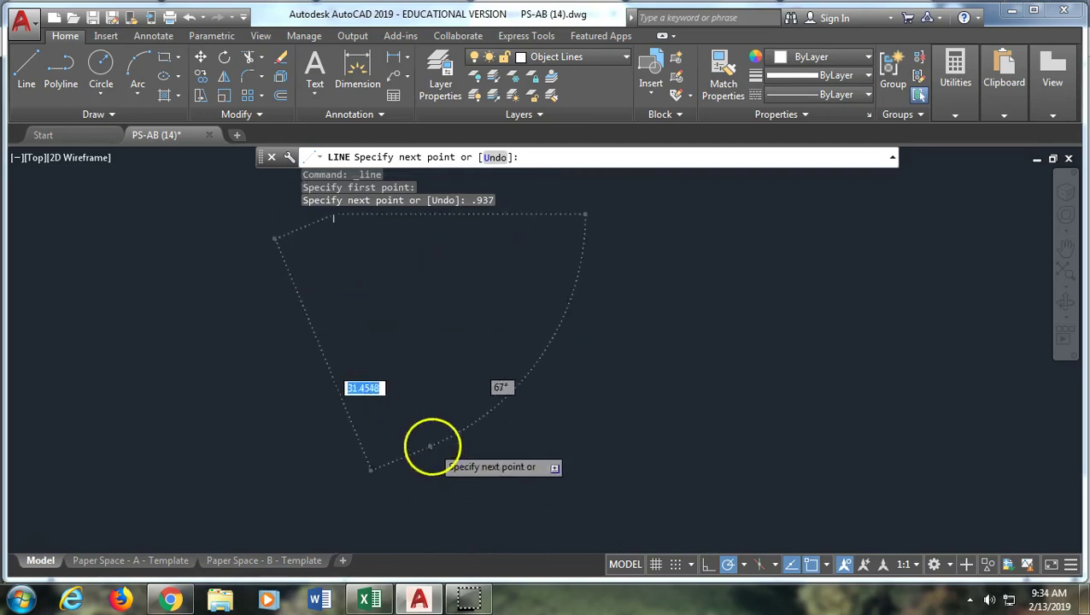
pyautogui.scroll(-6, 358, 360)
pyautogui.scroll(4, 457, 382)
pyautogui.moveTo(499, 364)
pyautogui.mouseDown(button='middle')
pyautogui.moveTo(554, 487)
pyautogui.moveTo(536, 504)
pyautogui.mouseUp(button='middle')
pyautogui.scroll(-3, 534, 390)
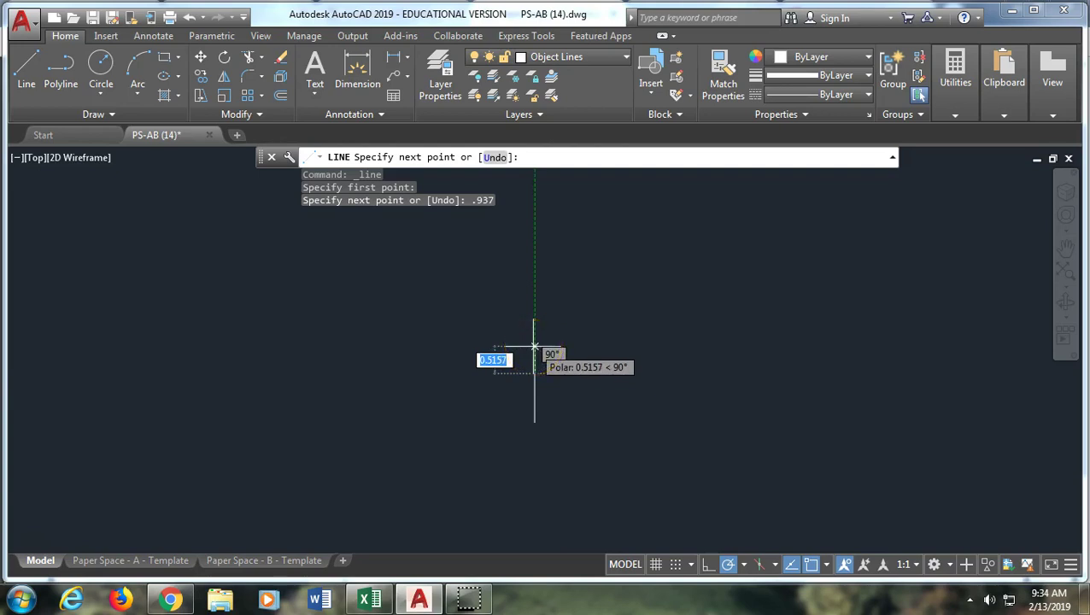
pyautogui.write('.')
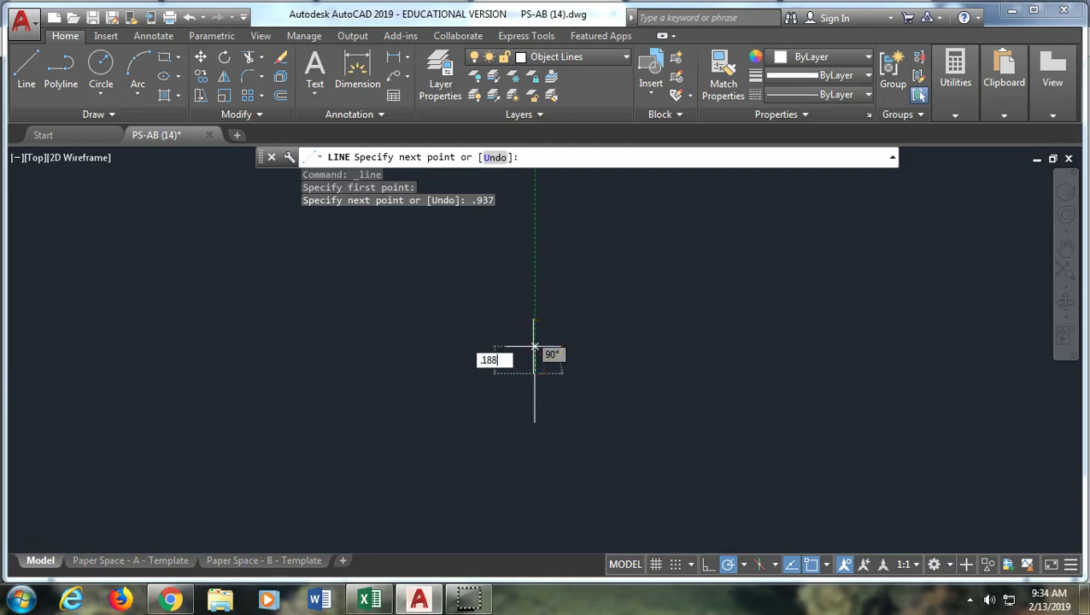
pyautogui.write('188')
pyautogui.press('Return')
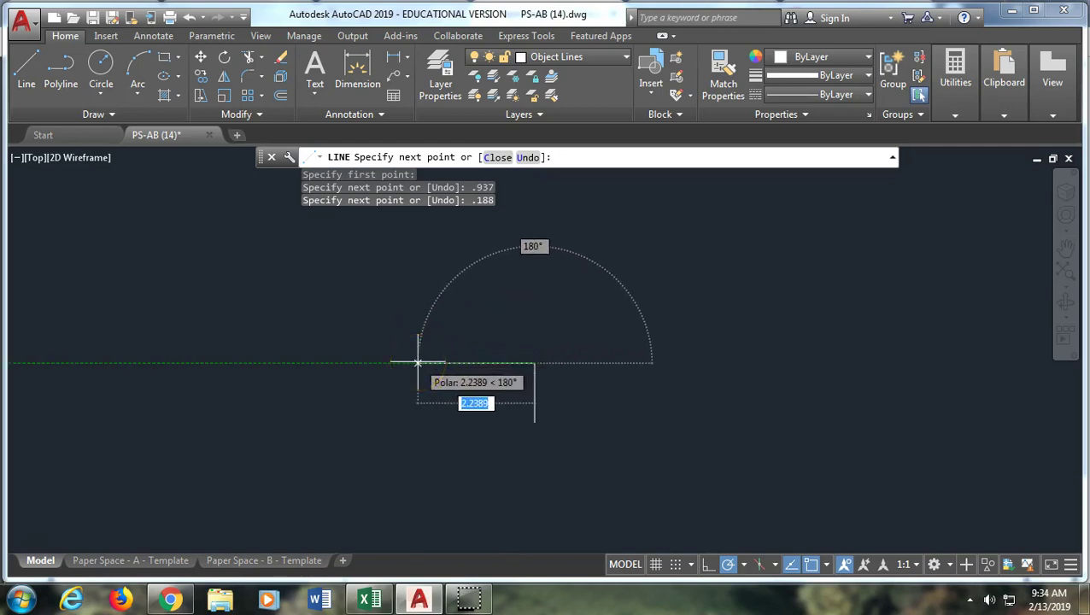
# Draw a horizontal segment 3.125 to the left from the top of the right edge and end the line
pyautogui.write('3')
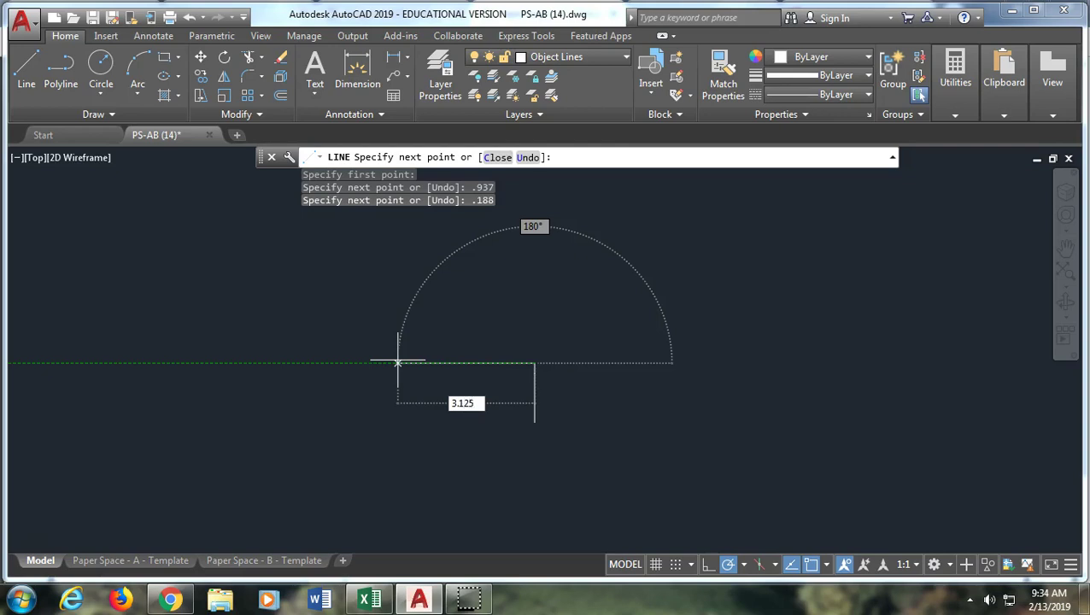
pyautogui.write('.125')
pyautogui.press('Return')
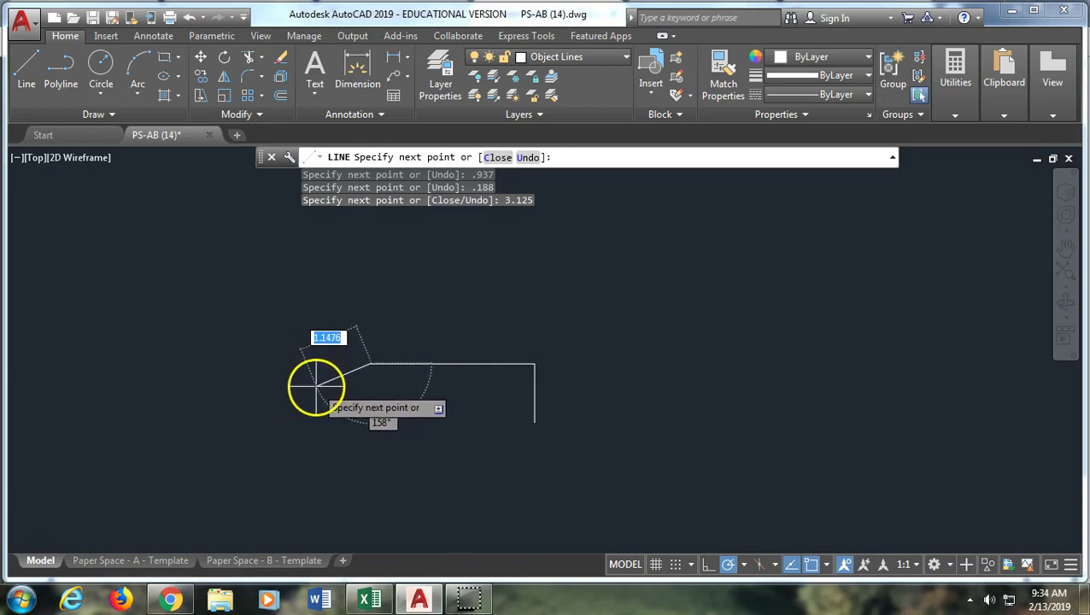
pyautogui.press('Return')
# Draw the bottom edge as a horizontal line 6 to the left from the right edge's lower endpoint
pyautogui.press('Return')
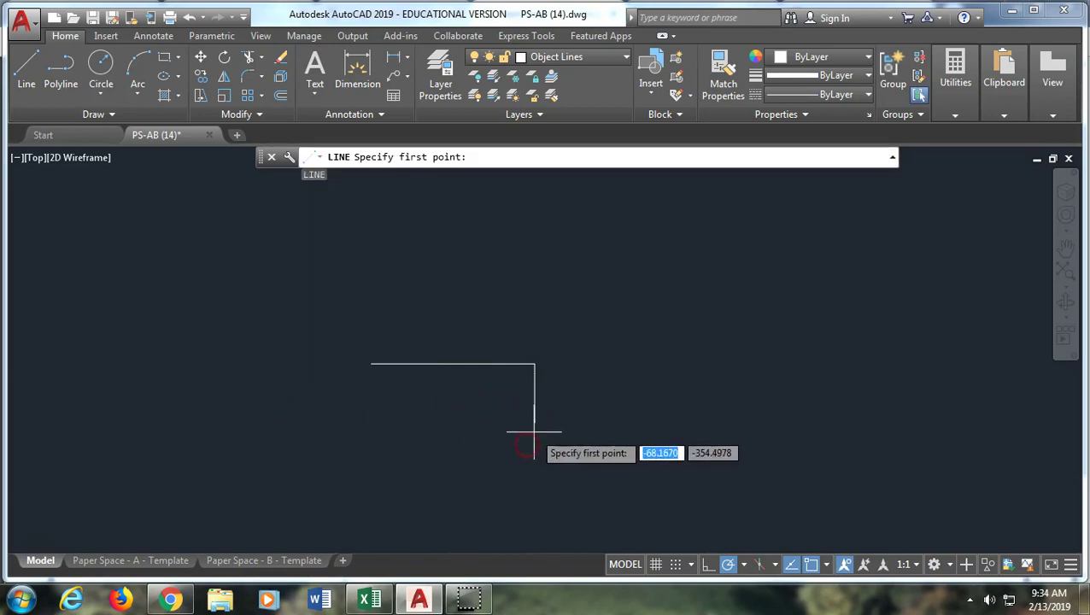
pyautogui.click(535, 422)
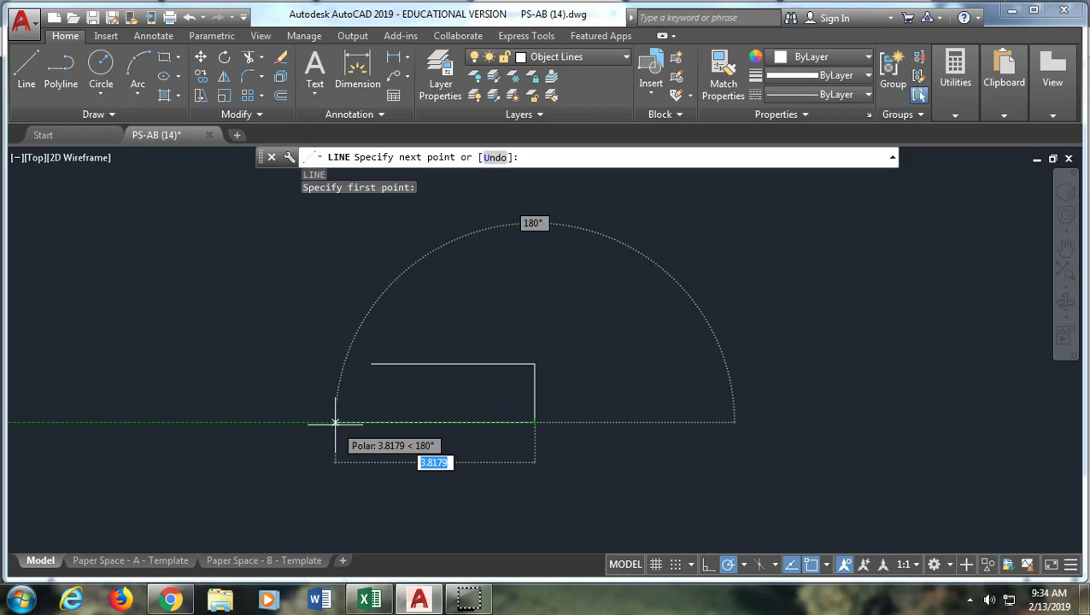
pyautogui.write('6')
pyautogui.press('Return')
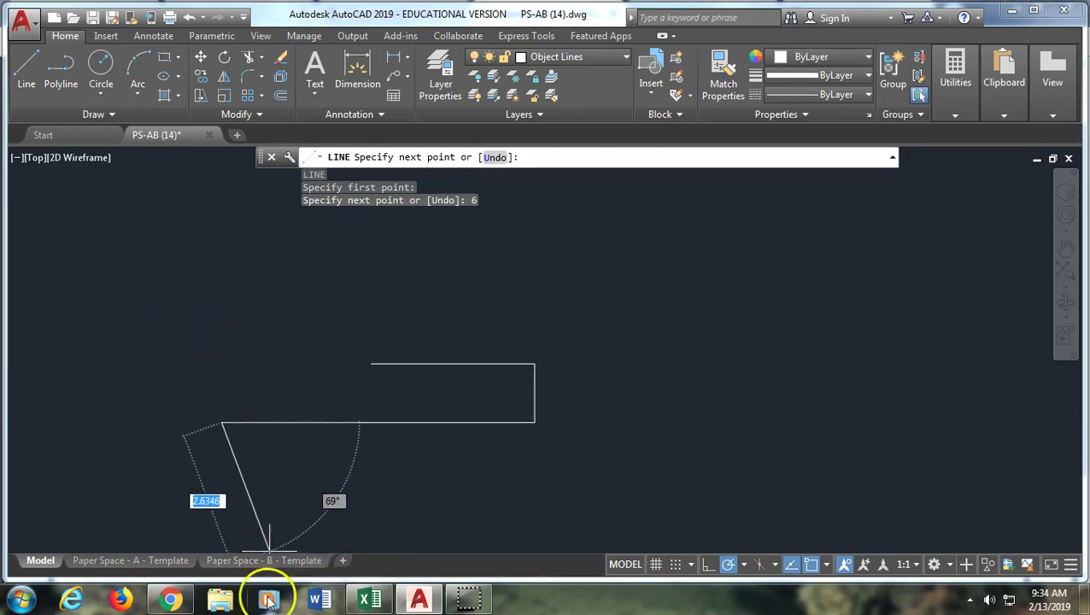
# Recheck the left-side dimensions on the Chrome reference drawing and, back in AutoCAD, draw a segment .688 up from the bottom edge's left end
pyautogui.click(170, 600)
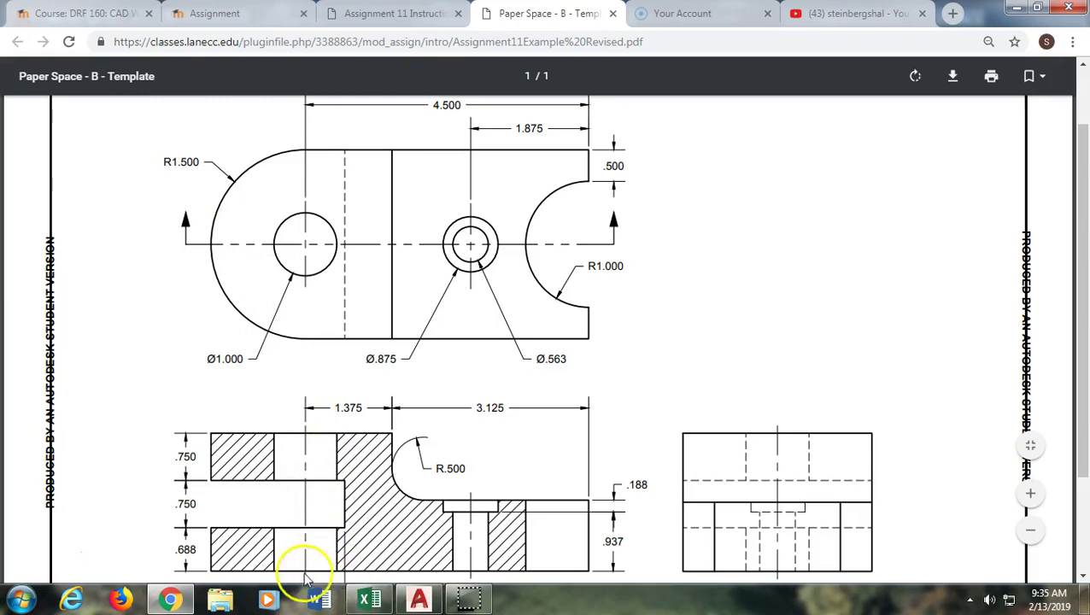
pyautogui.click(418, 600)
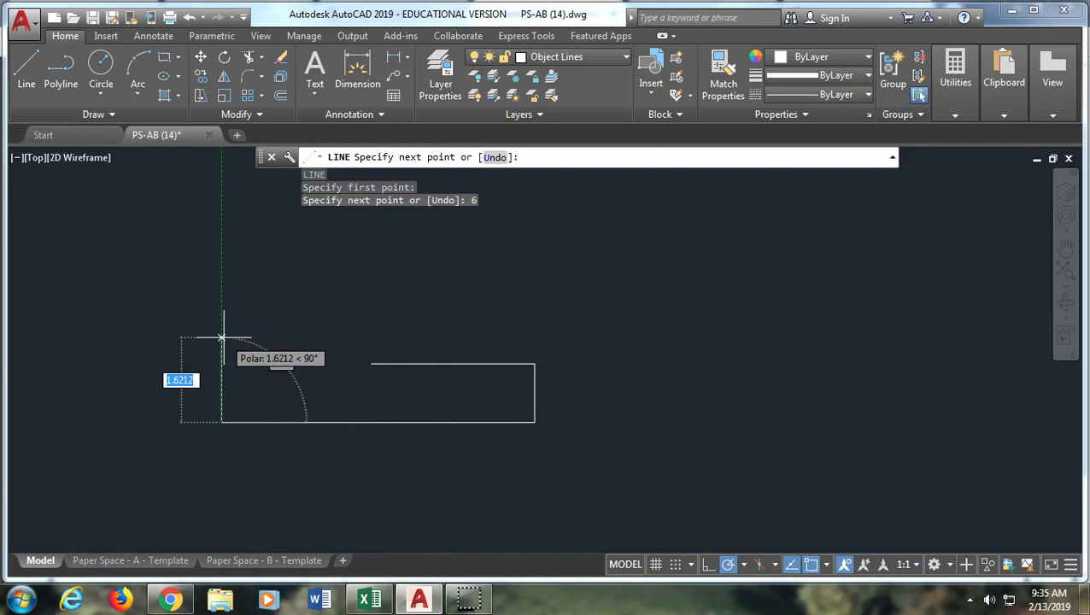
pyautogui.write('.')
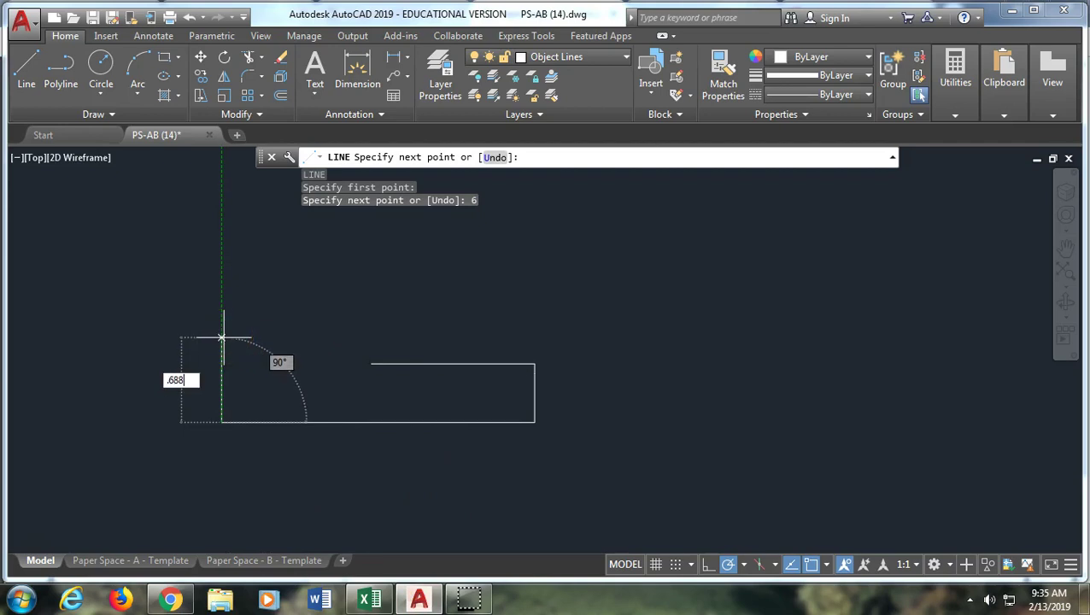
pyautogui.write('688')
pyautogui.press('Return')
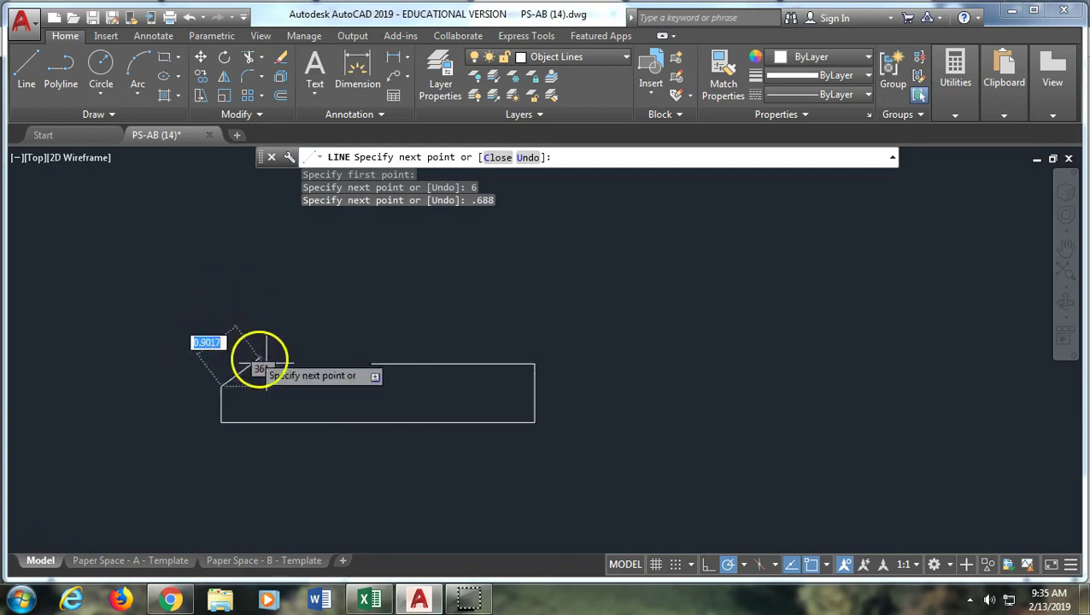
pyautogui.click(371, 387)
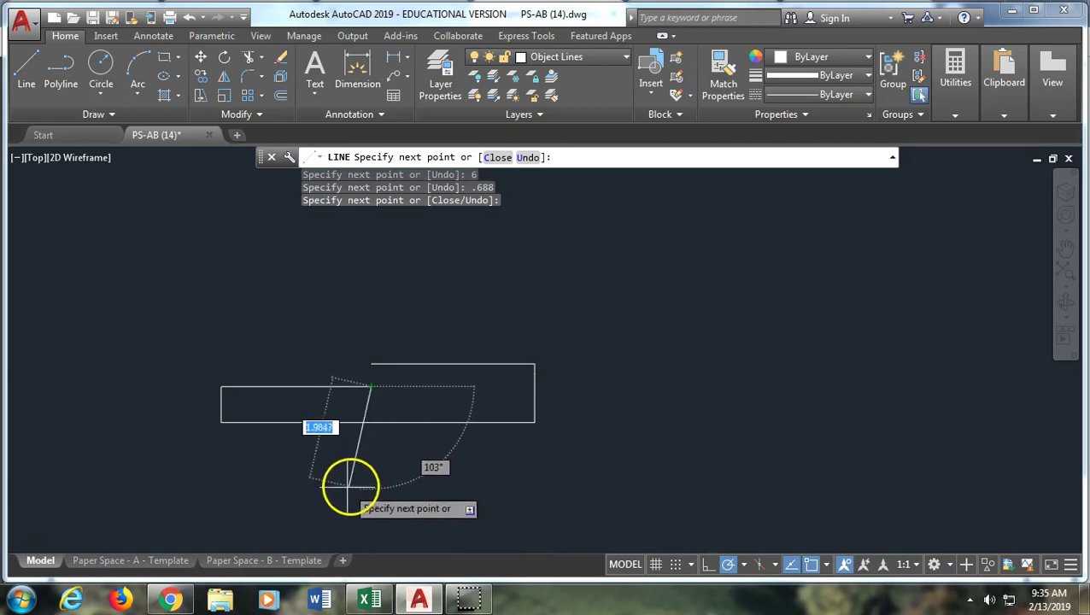
pyautogui.write('u')
pyautogui.press('Return')
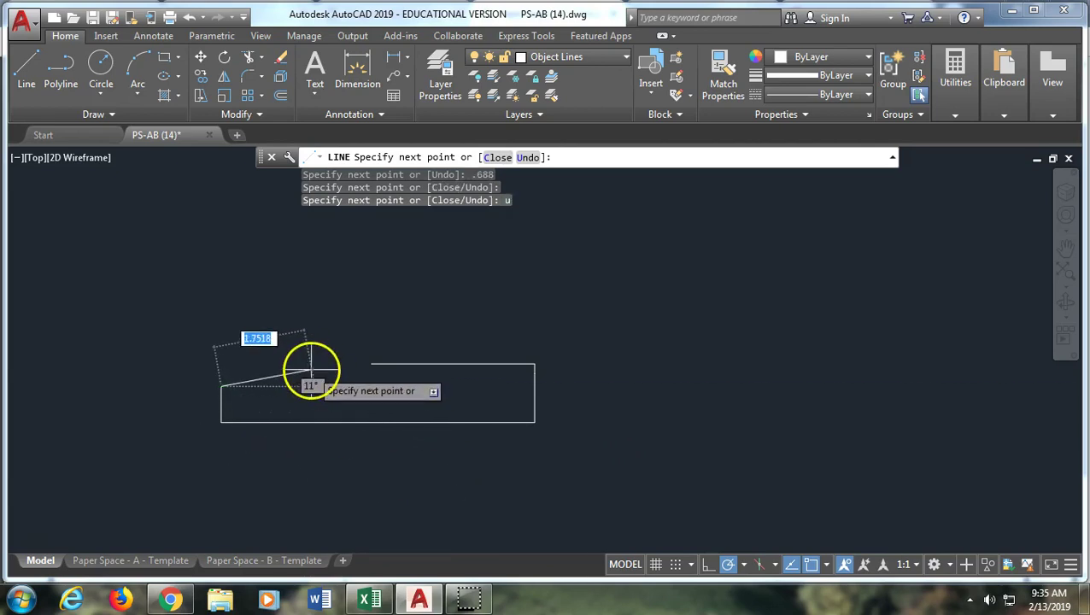
pyautogui.press('Return')
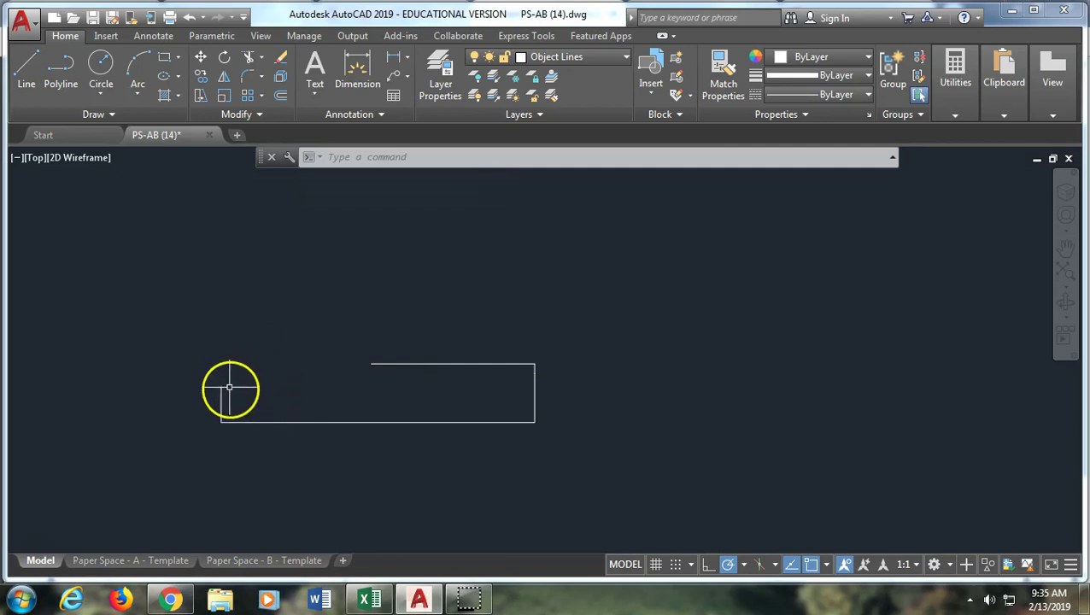
# Draw a vertical line .75 upward, starting .75 directly above the top endpoint of the lower left edge
pyautogui.click(28, 77)
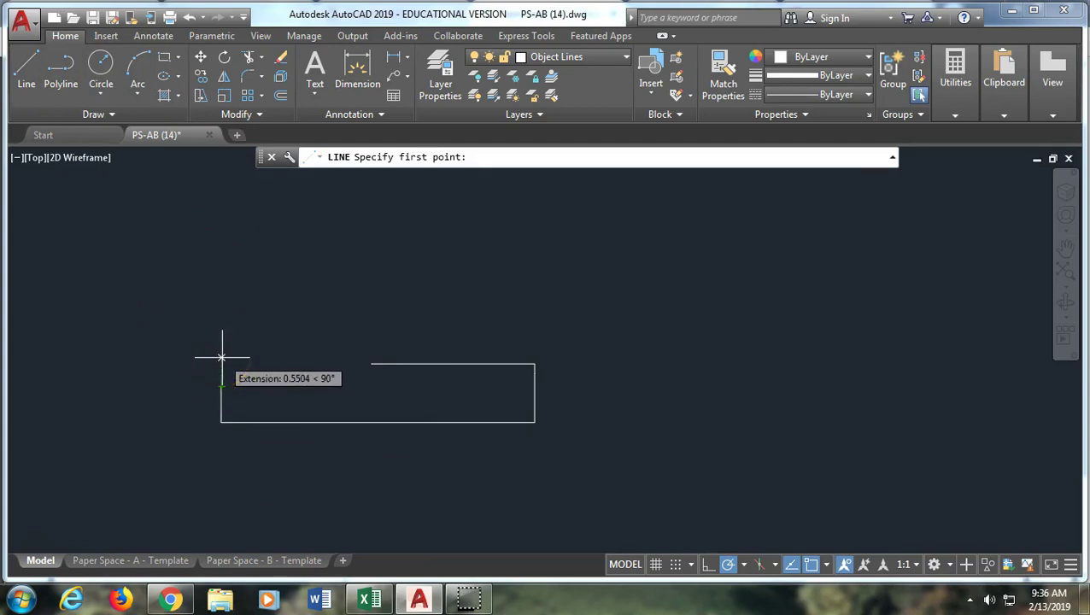
pyautogui.write('.75')
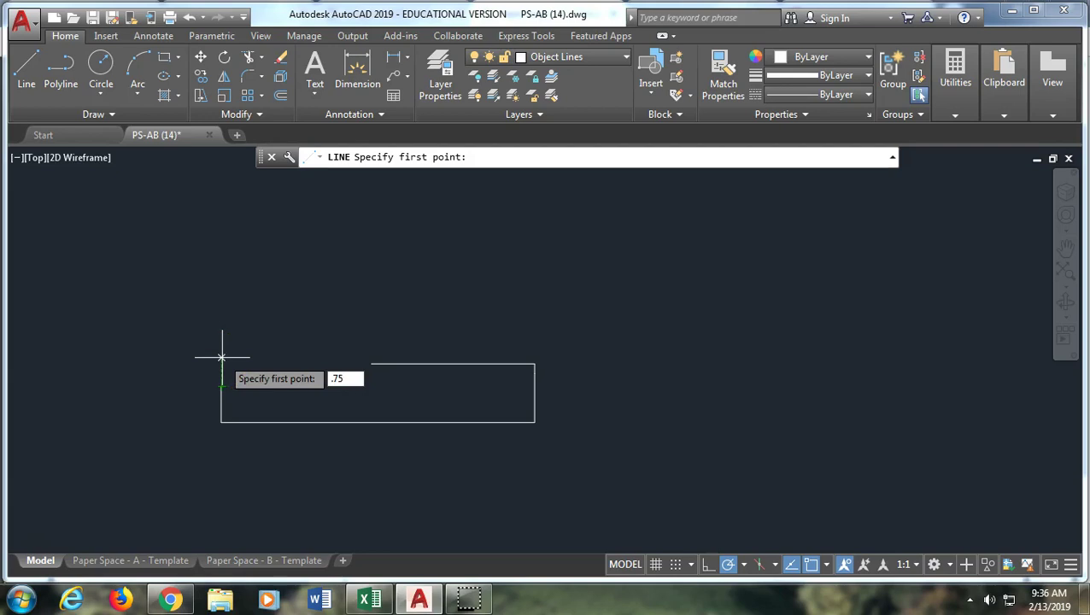
pyautogui.press('Return')
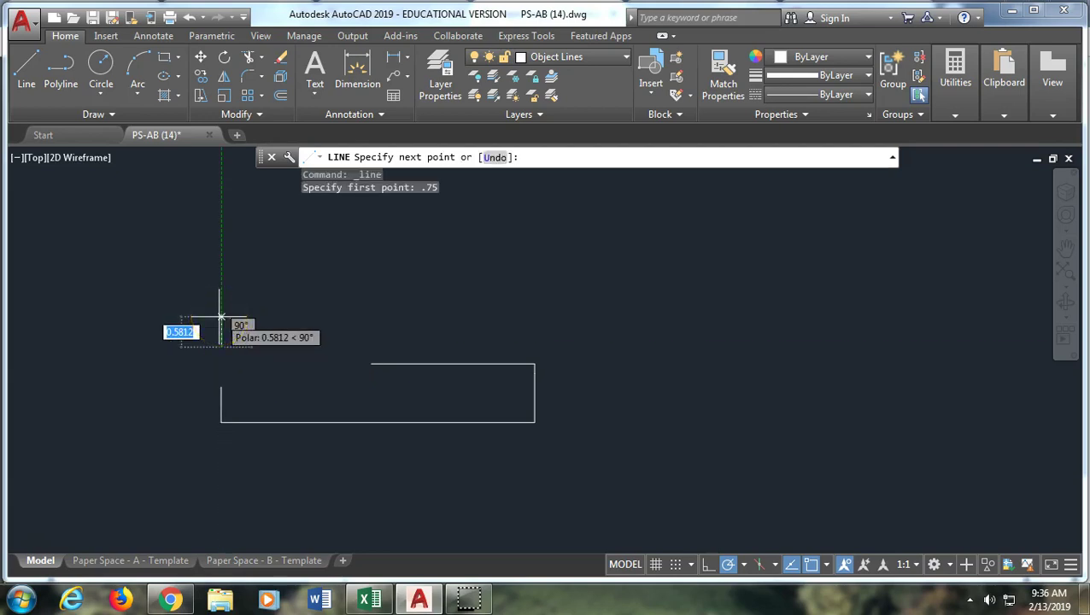
pyautogui.write('.75')
pyautogui.press('Return')
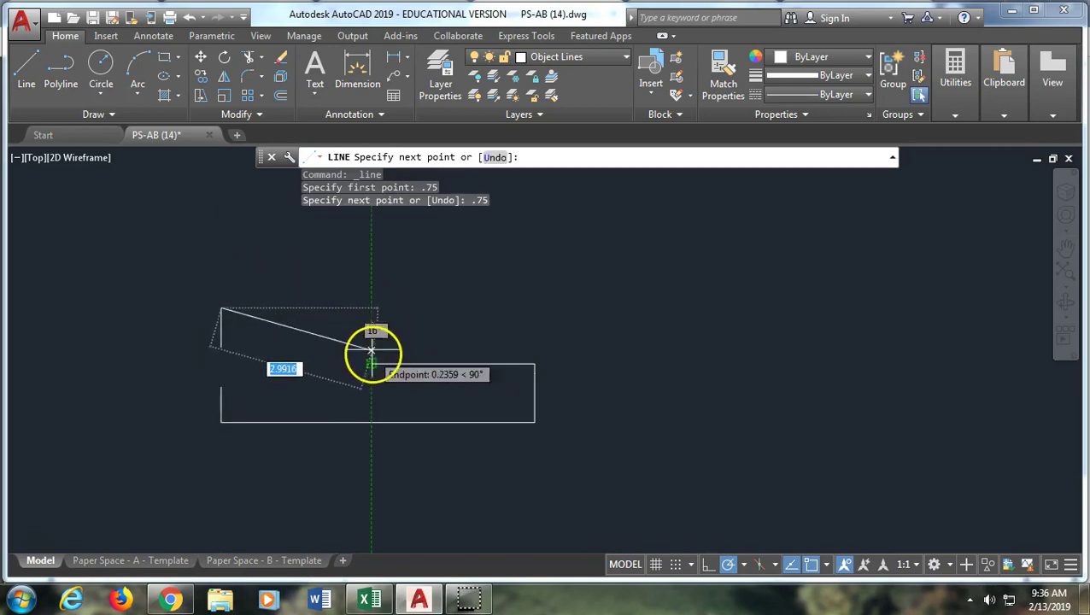
# Close the upper outline with a horizontal top edge and a vertical edge down to the left end of the 3.125 line
pyautogui.click(370, 310)
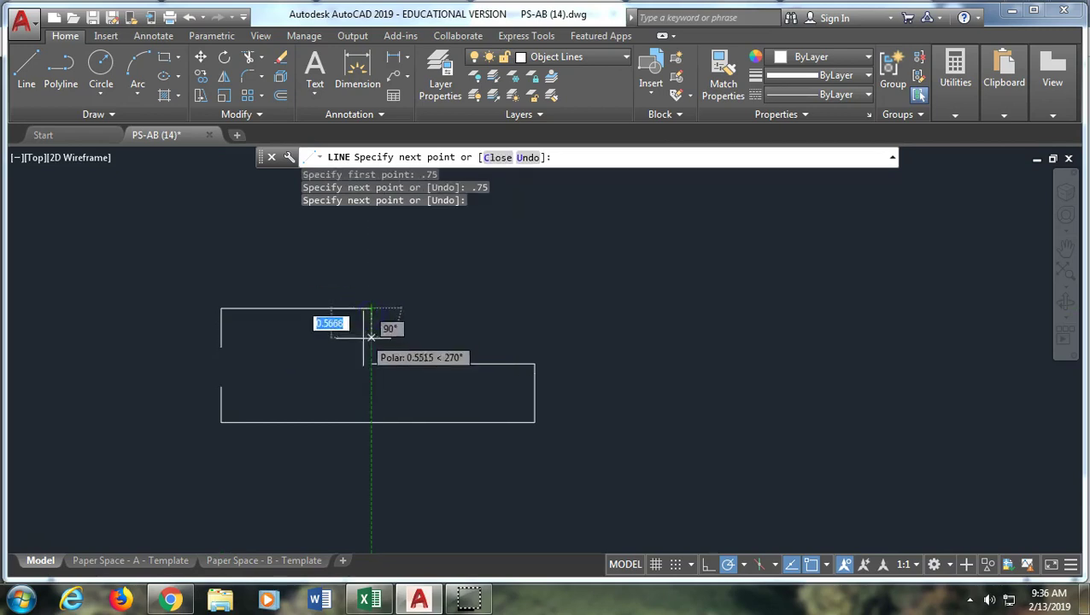
pyautogui.click(371, 364)
pyautogui.press('Return')
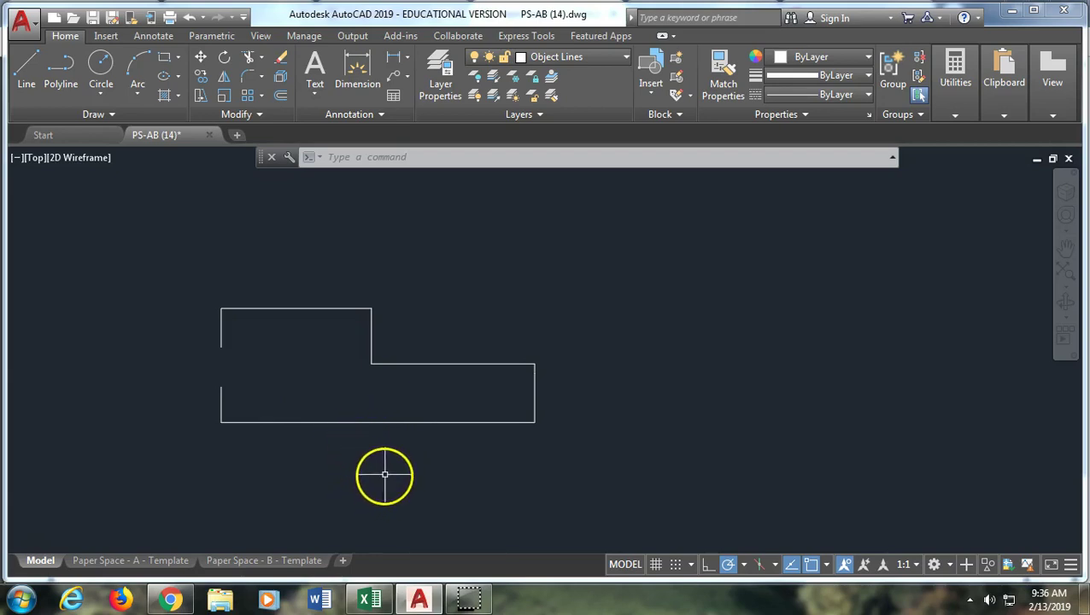
# Examine the front section view and its dimensions on the Chrome reference drawing, and return to AutoCAD
pyautogui.click(168, 601)
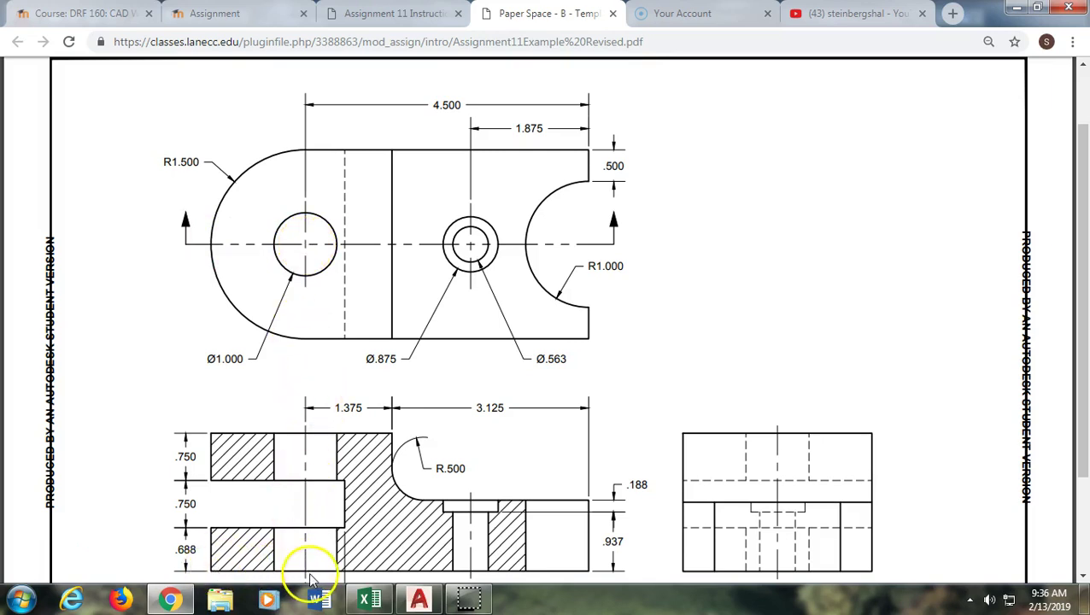
pyautogui.scroll(1, 325, 513)
pyautogui.scroll(-3, 324, 509)
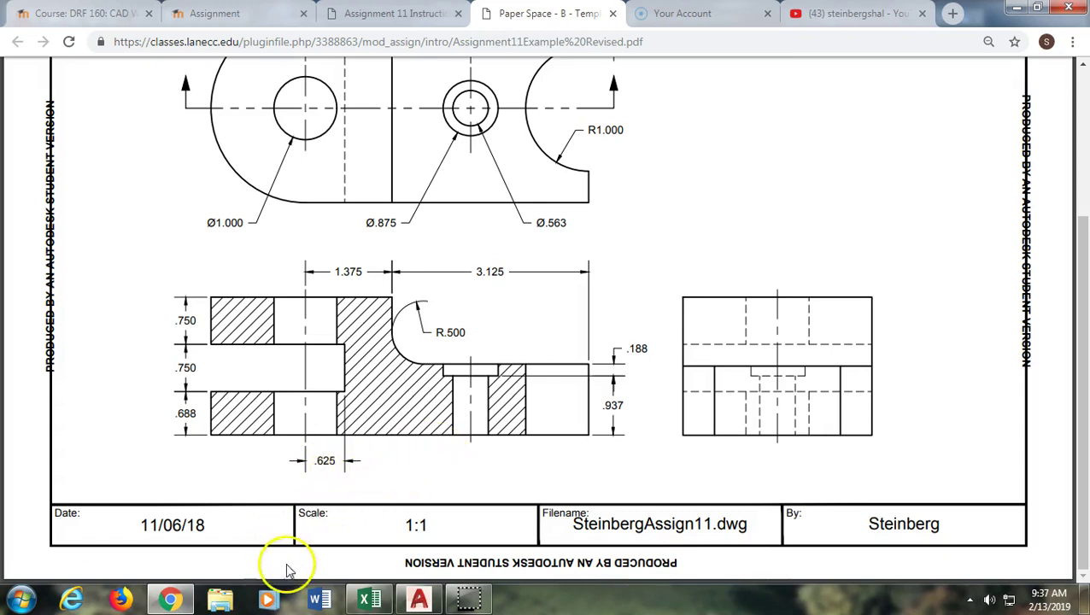
pyautogui.scroll(1, 374, 551)
pyautogui.click(419, 600)
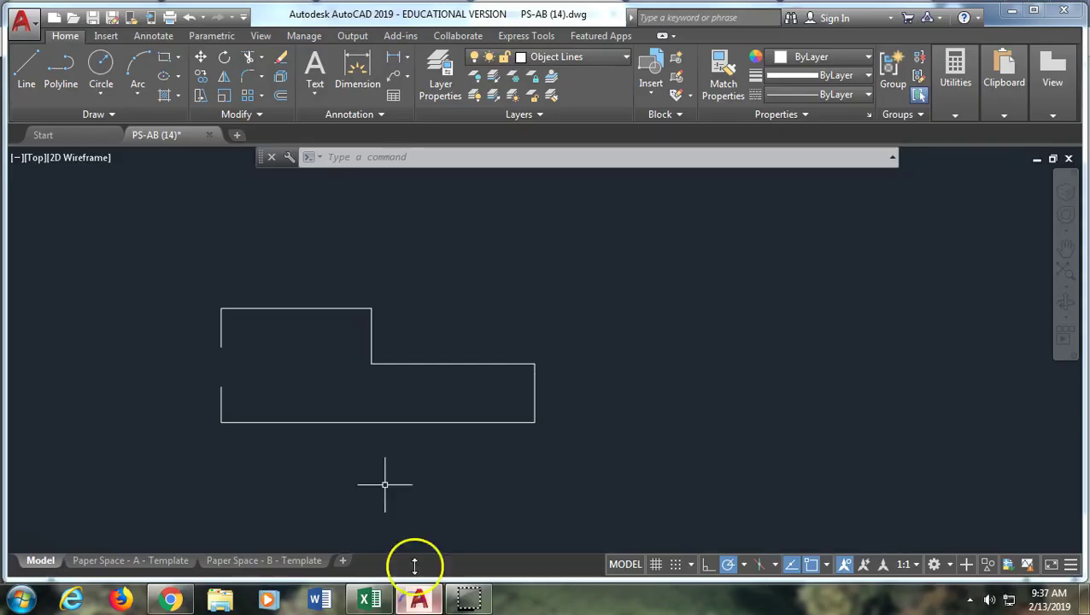
# Draw the left slot from the lower left edge's top endpoint: 2.125 horizontally inward, vertically up, and back to the upper left edge's lower endpoint
pyautogui.click(29, 88)
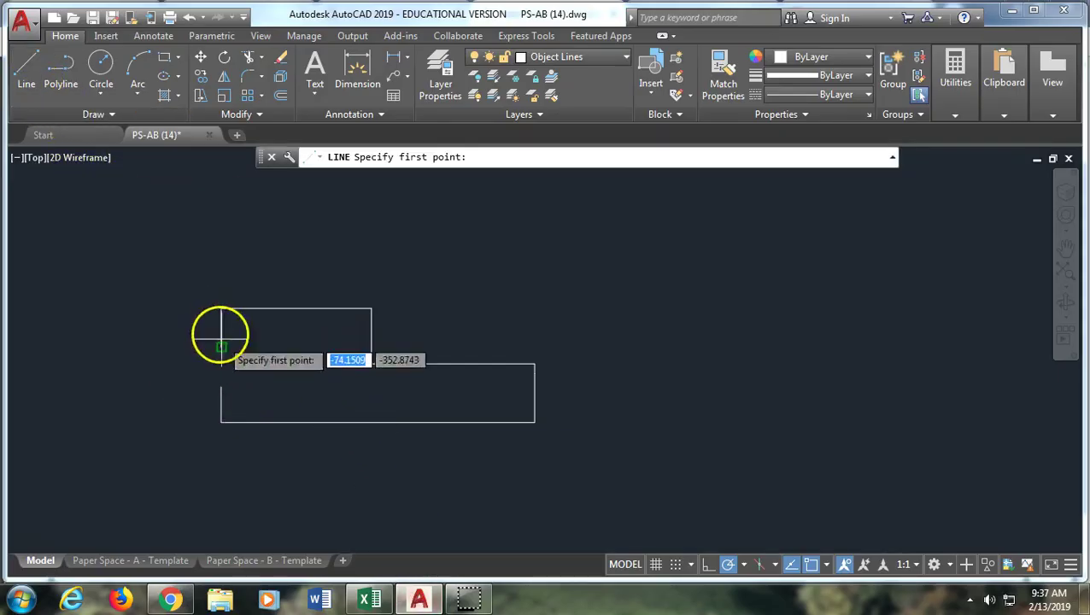
pyautogui.click(222, 387)
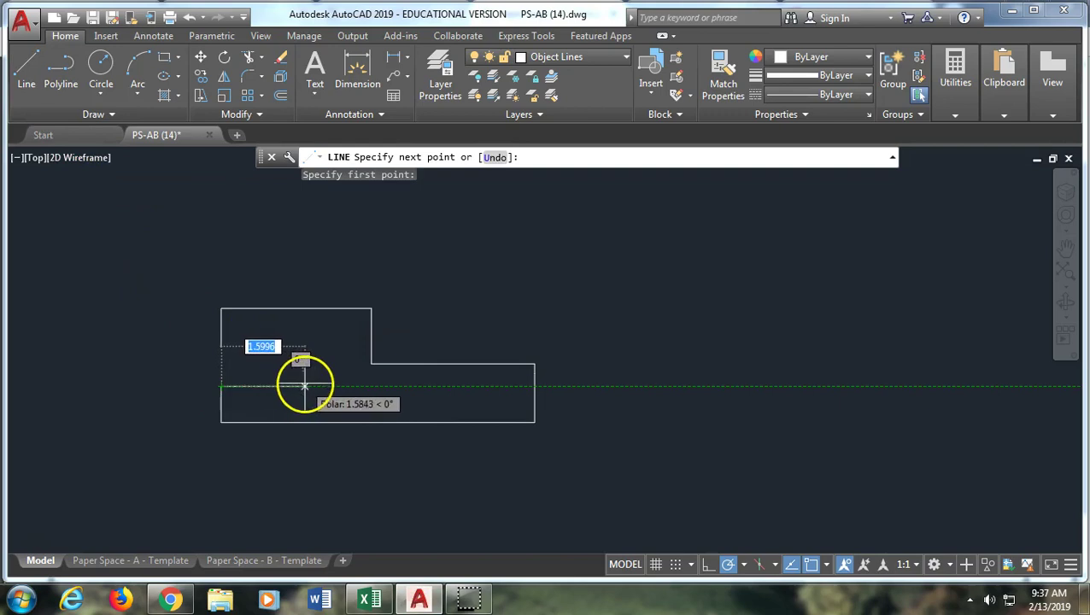
pyautogui.write('2')
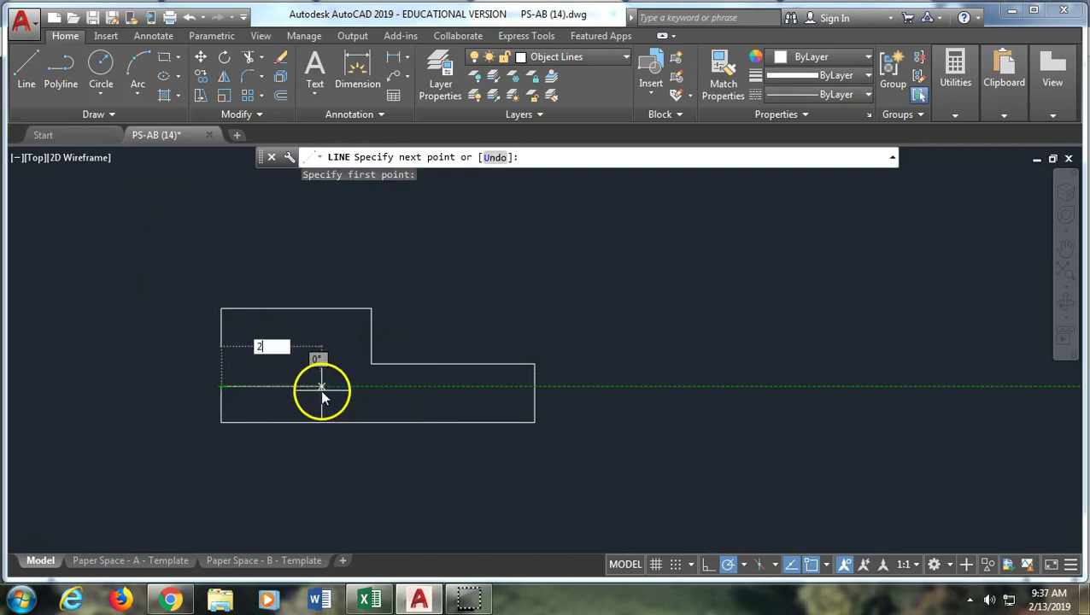
pyautogui.press('Return')
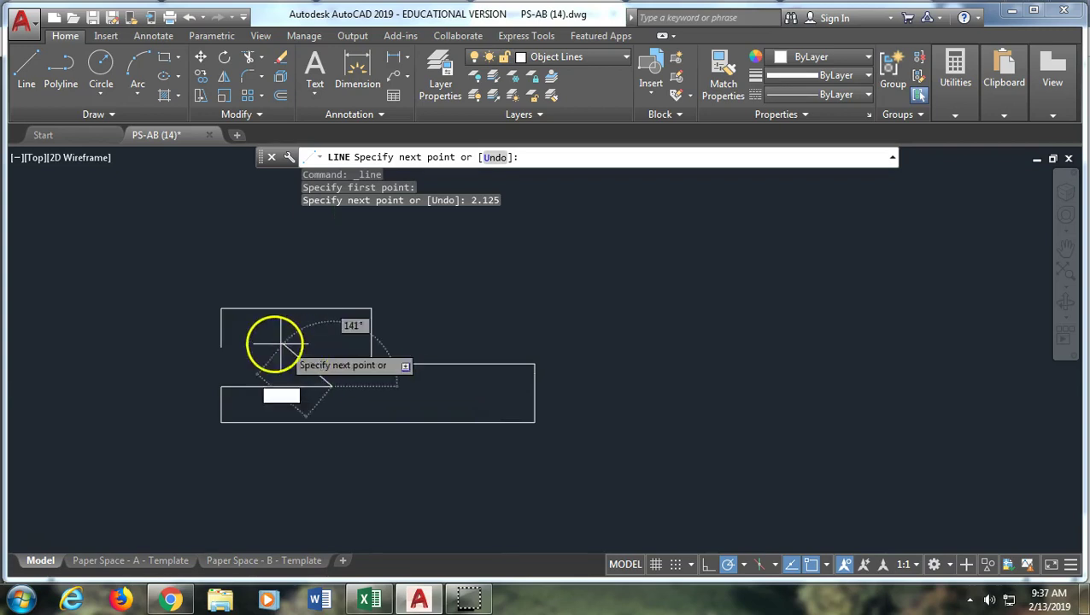
pyautogui.click(327, 347)
pyautogui.click(221, 348)
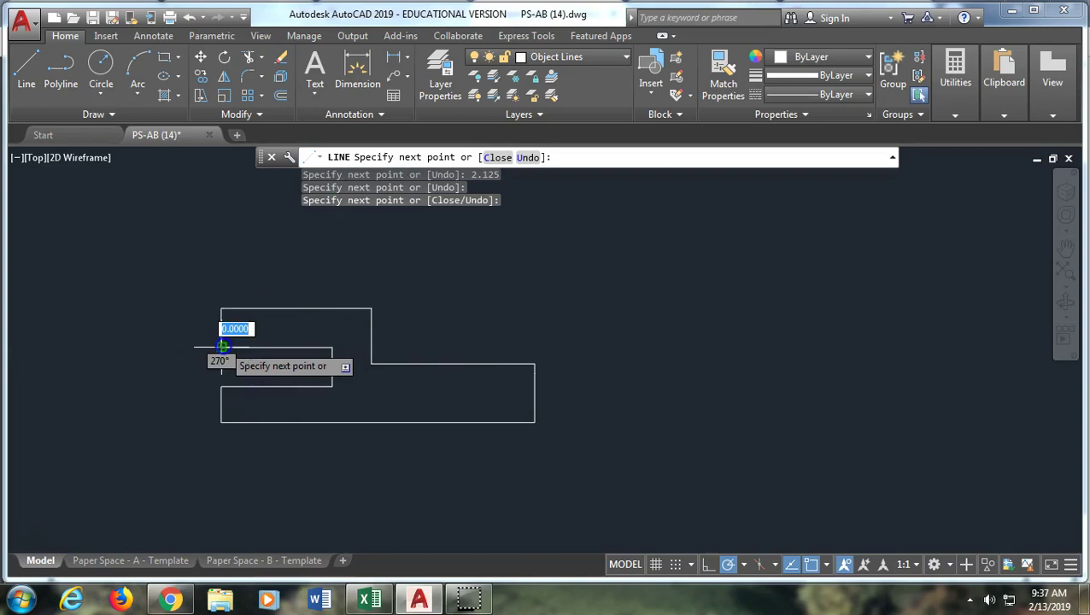
pyautogui.rightClick(280, 348)
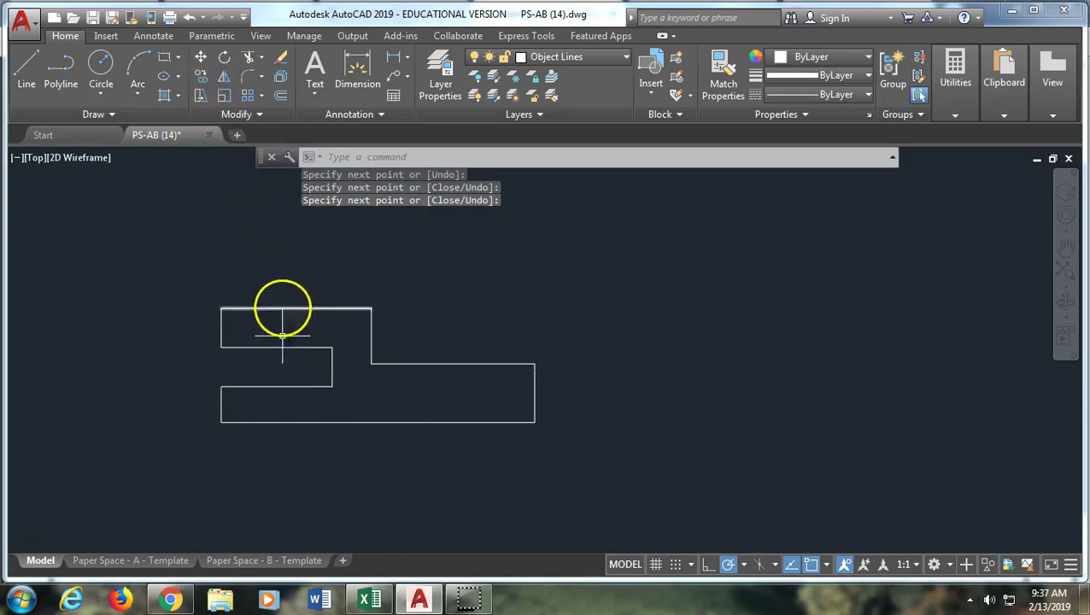
# Check the corner radius on the Chrome reference drawing and, back in AutoCAD, fillet the inner step corner with radius .5
pyautogui.click(175, 601)
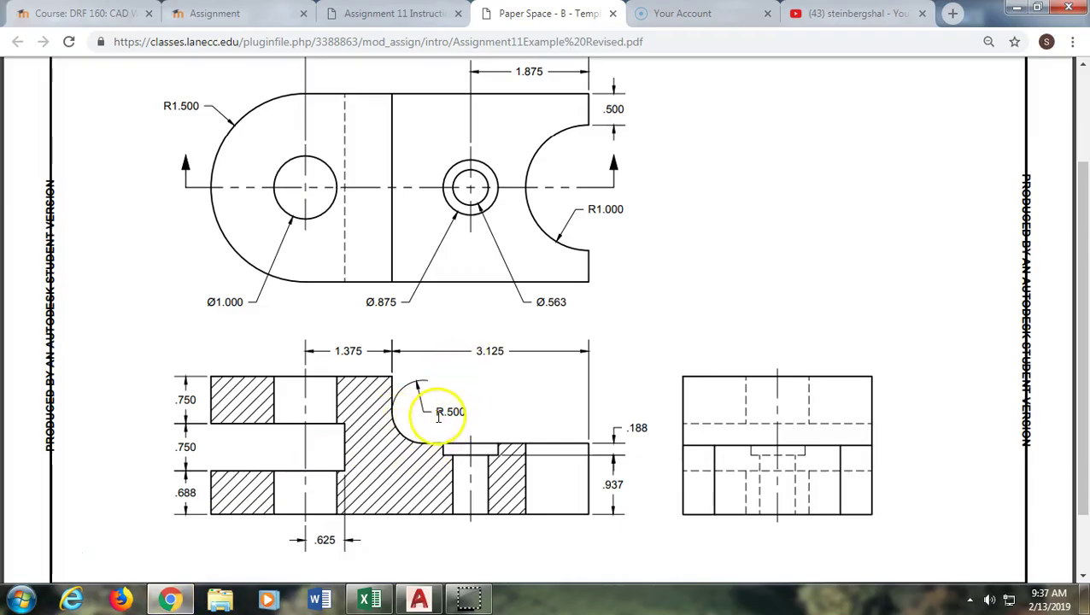
pyautogui.click(401, 598)
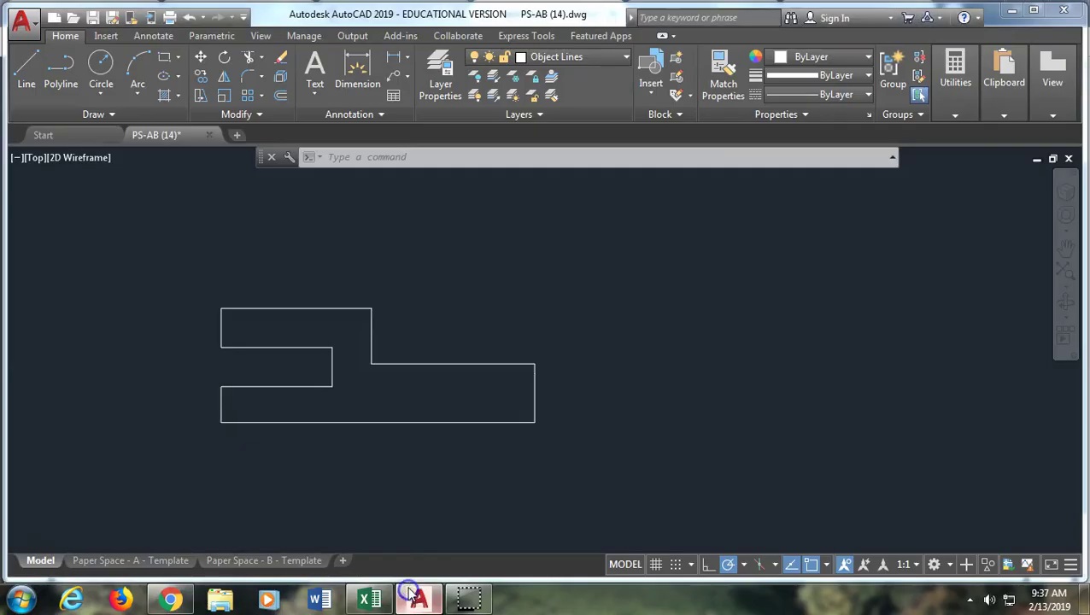
pyautogui.click(249, 78)
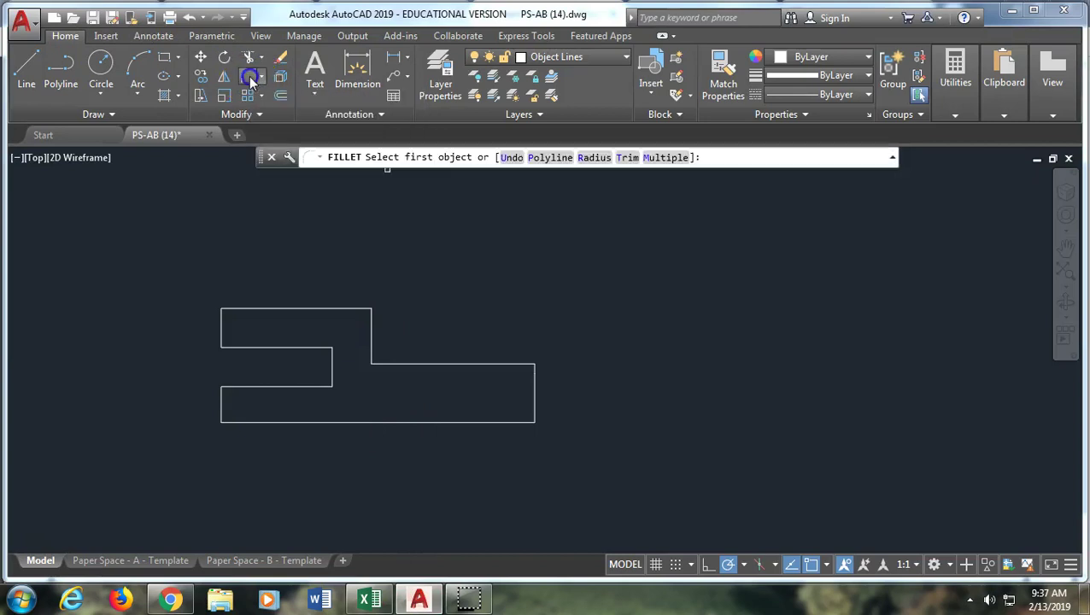
pyautogui.write('r')
pyautogui.press('Return')
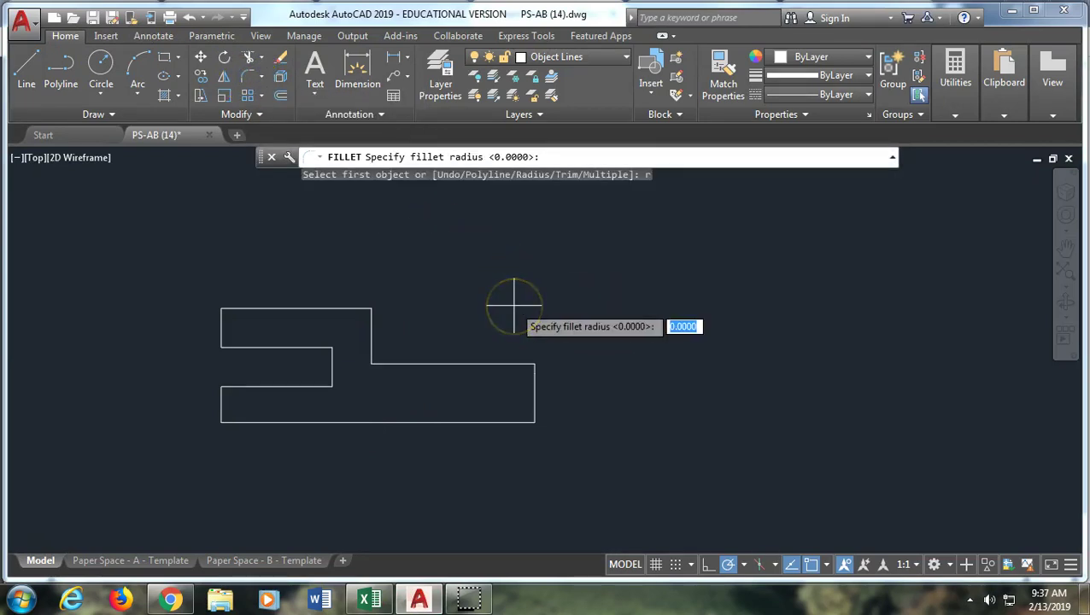
pyautogui.write('.5')
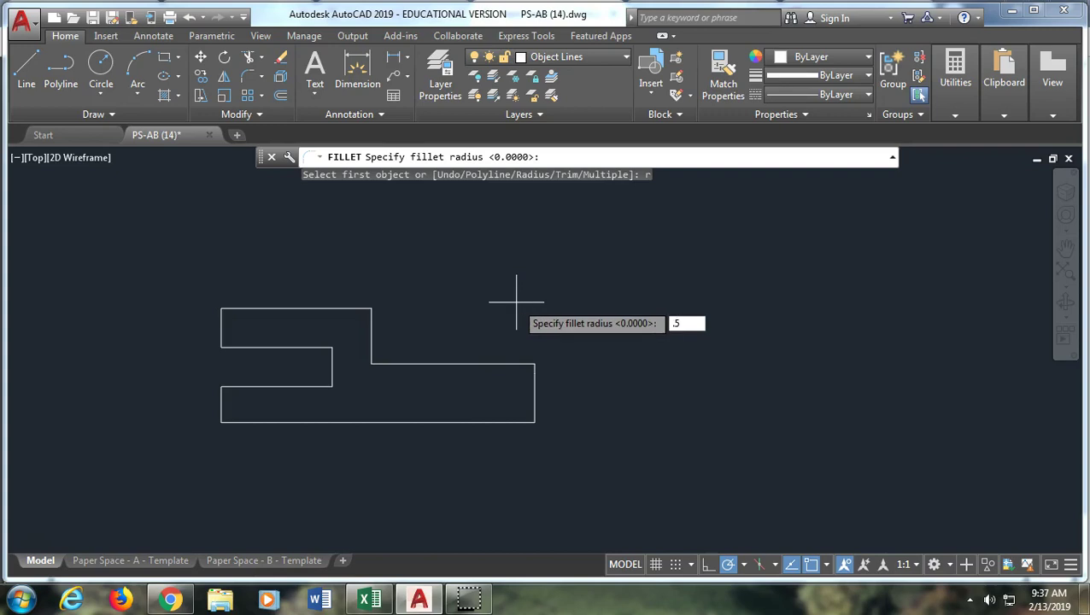
pyautogui.press('Return')
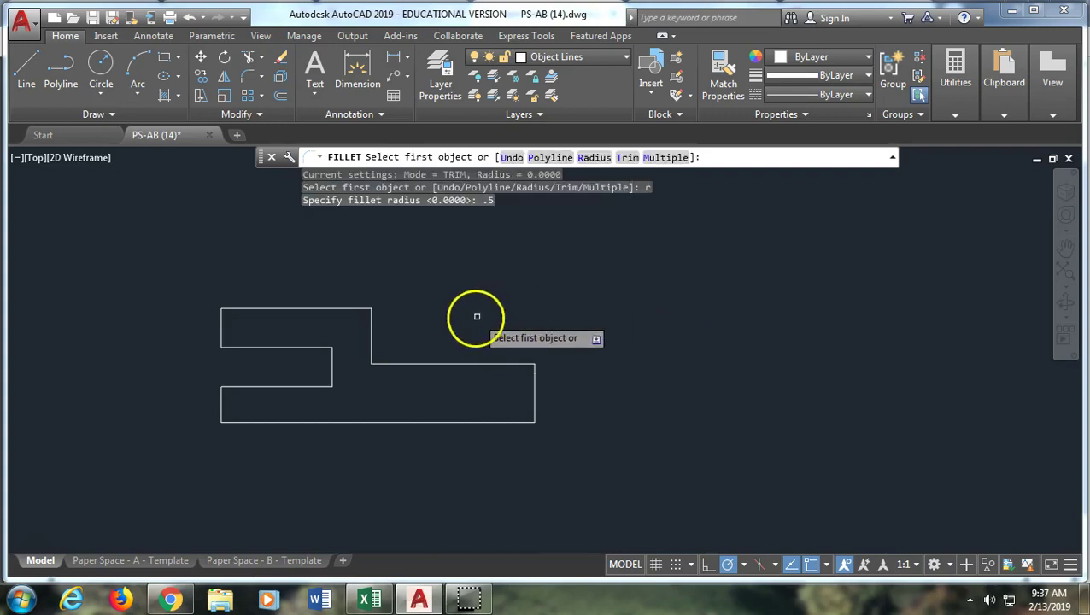
pyautogui.click(405, 364)
pyautogui.click(370, 340)
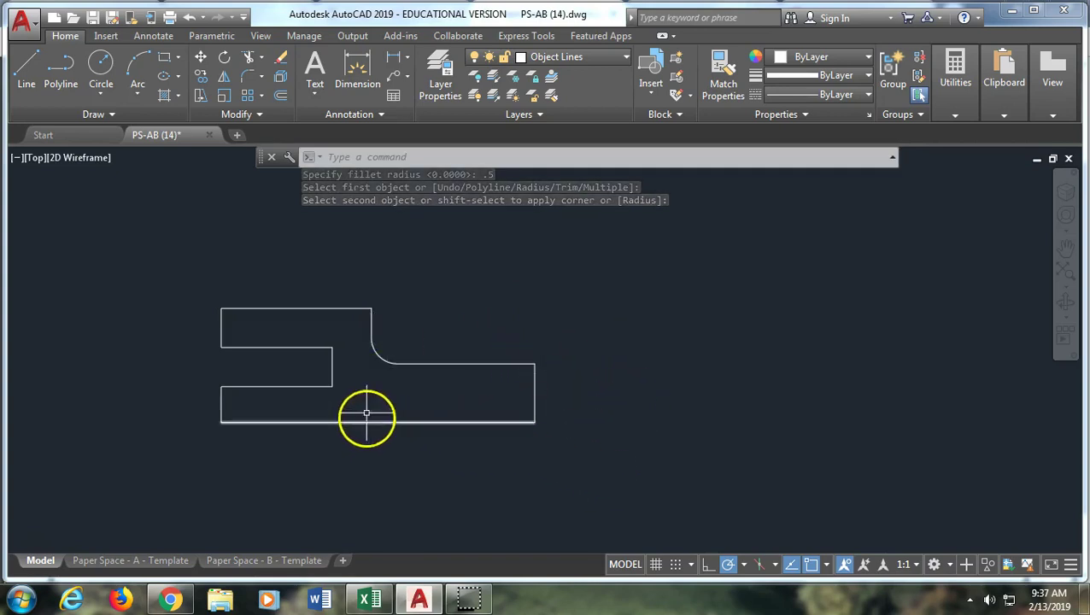
# Draw a horizontal line starting 2 above the outline's upper left corner and ending directly above its right edge
pyautogui.moveTo(433, 285); pyautogui.dragTo(437, 337, button='middle')
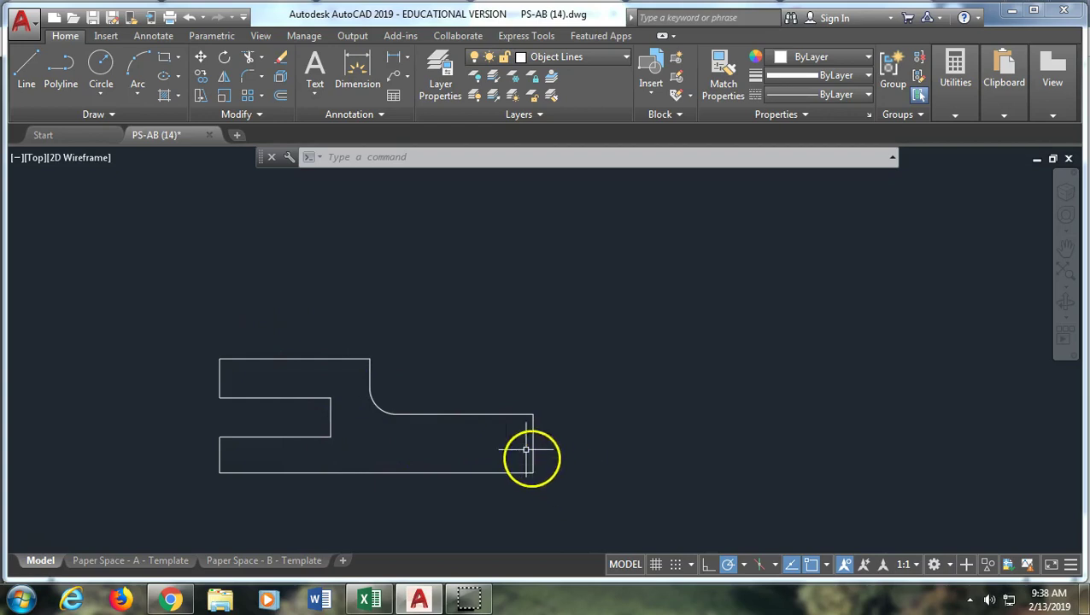
pyautogui.click(28, 77)
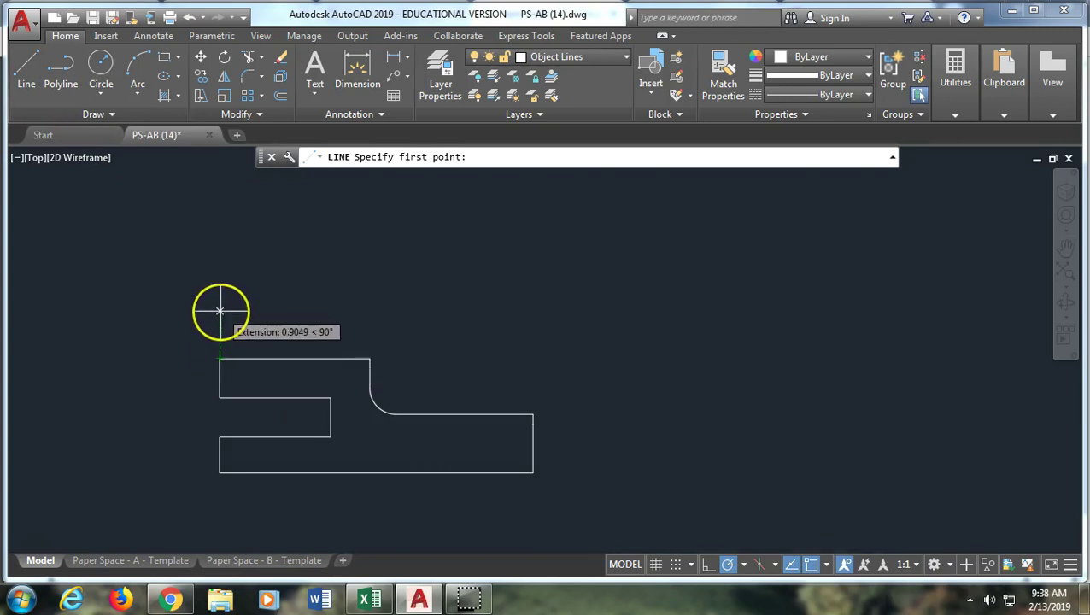
pyautogui.write('2')
pyautogui.press('Return')
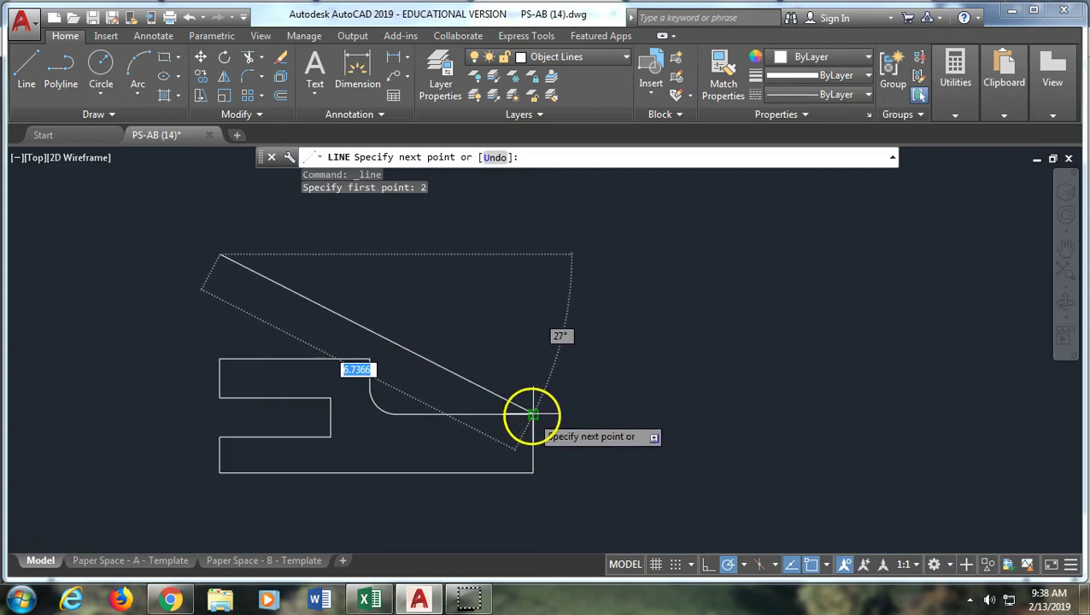
pyautogui.click(533, 253)
pyautogui.press('Return')
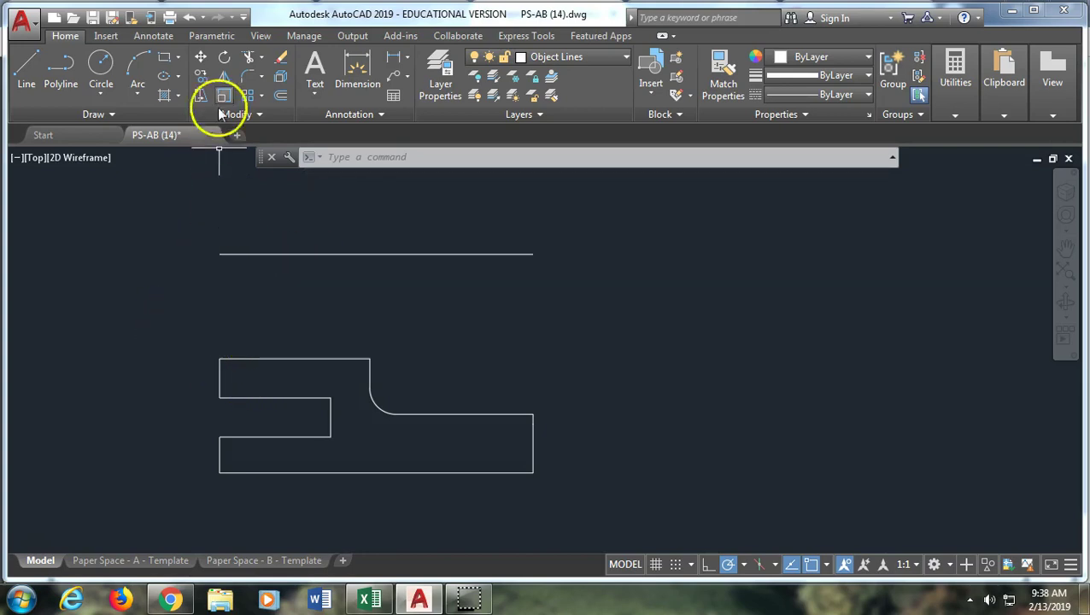
pyautogui.click(27, 73)
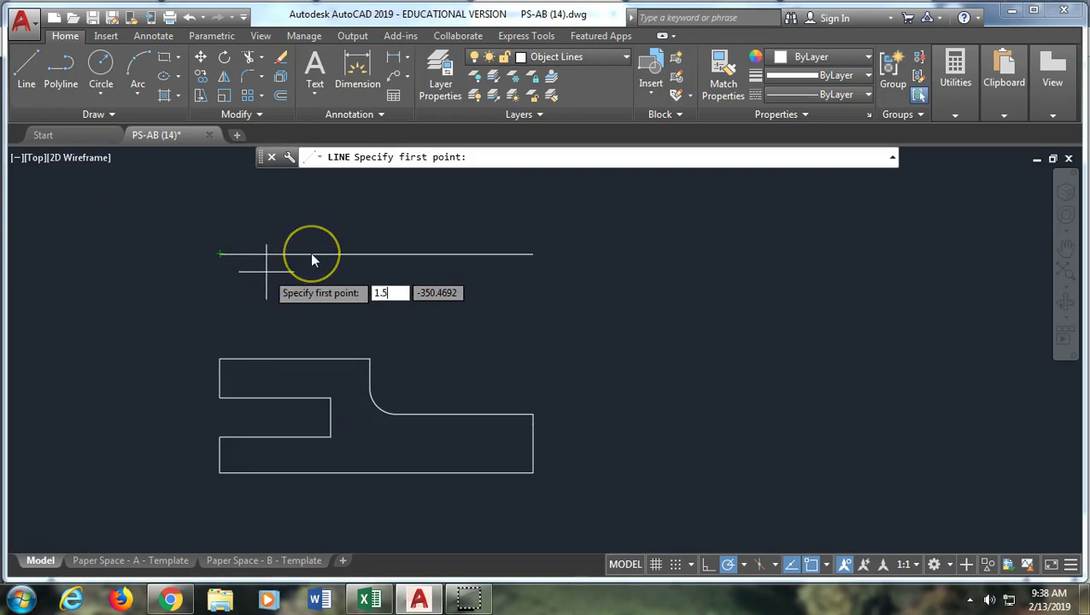
pyautogui.press('Return')
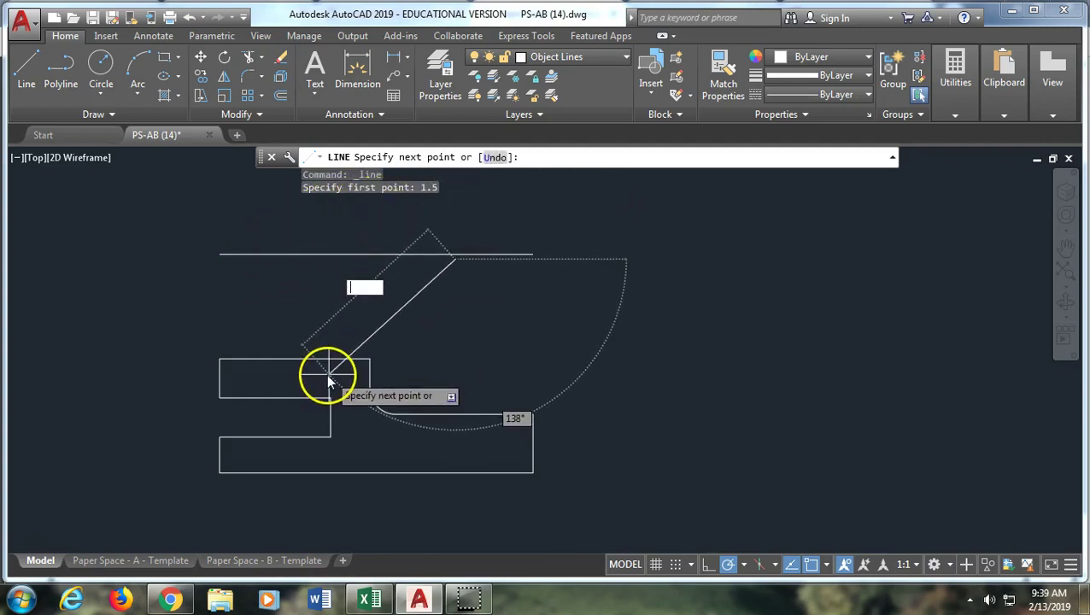
pyautogui.write('u')
pyautogui.press('Return')
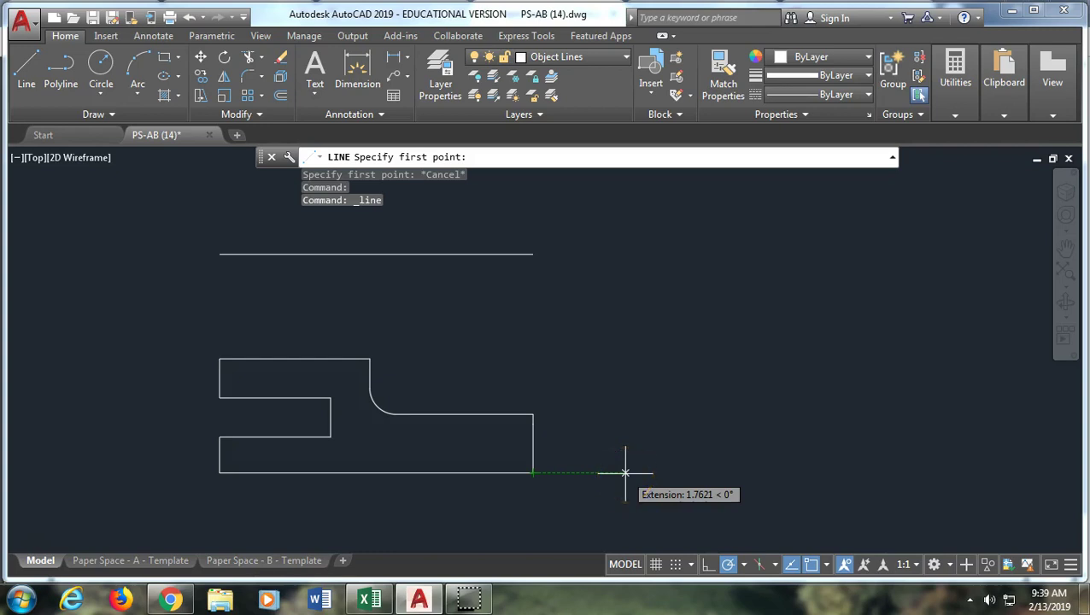
# Draw a vertical line starting 2 to the right of the outline's lower right corner and ending level with its top edge
pyautogui.press('Return')
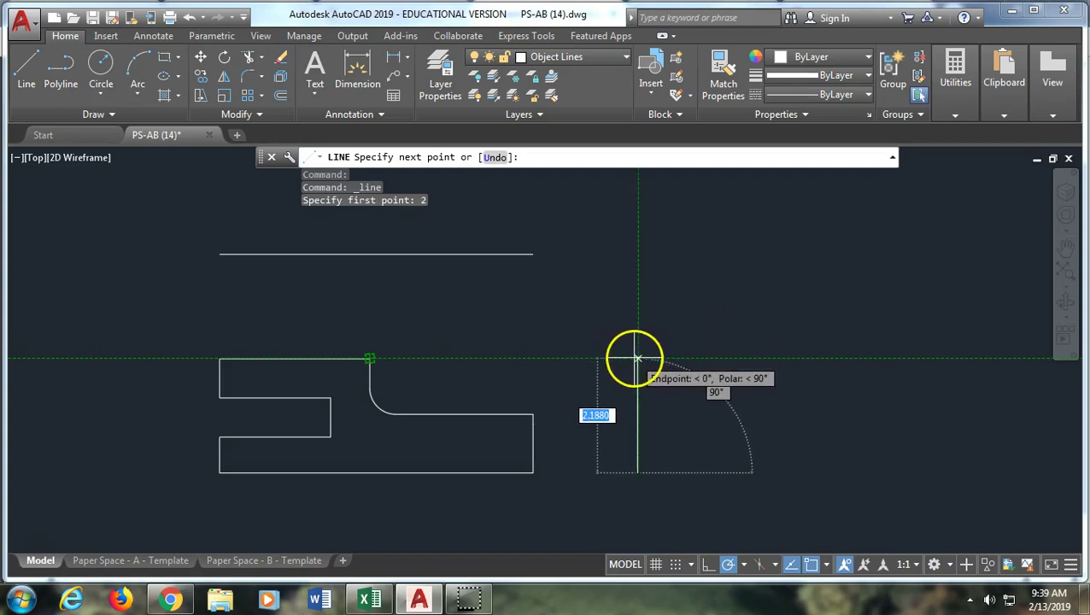
pyautogui.click(637, 358)
pyautogui.press('Return')
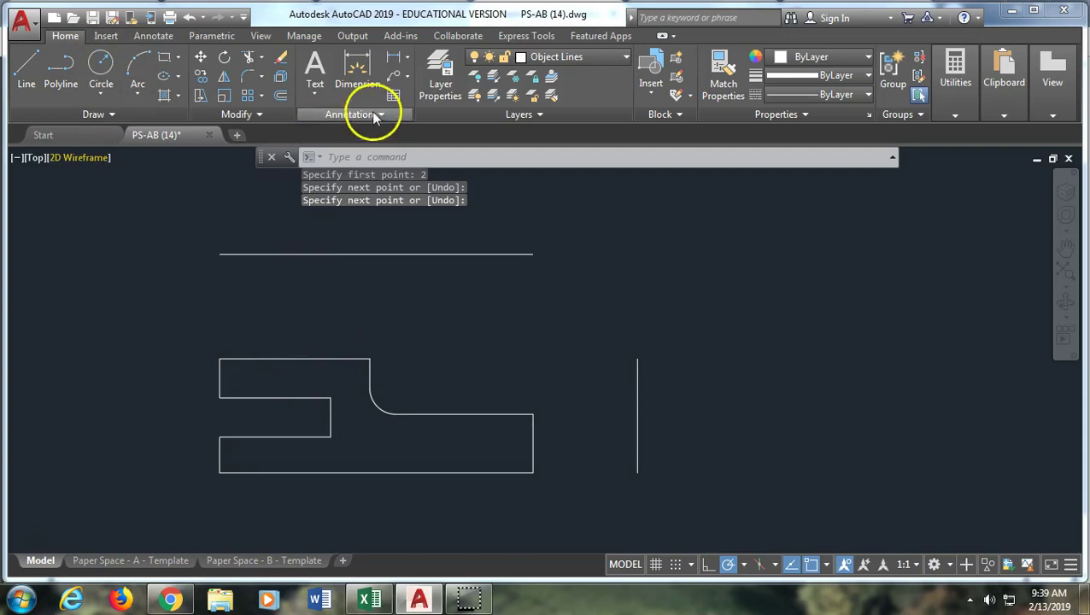
# Make Construction the current layer and draw a 45° miter line up and right from where the top and right edges' extensions meet
pyautogui.click(597, 61)
pyautogui.click(596, 122)
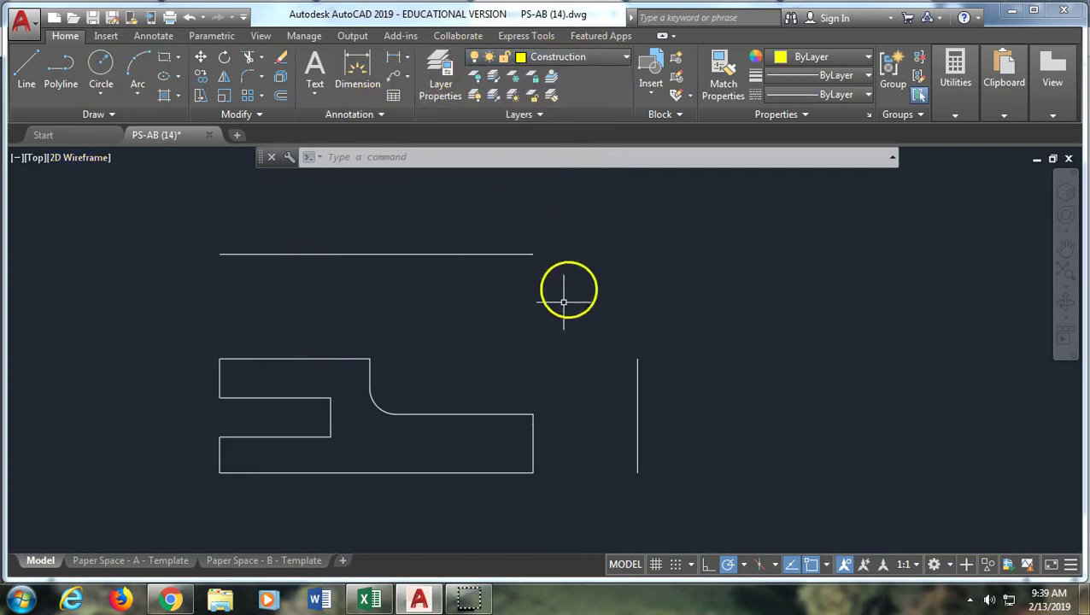
pyautogui.click(23, 81)
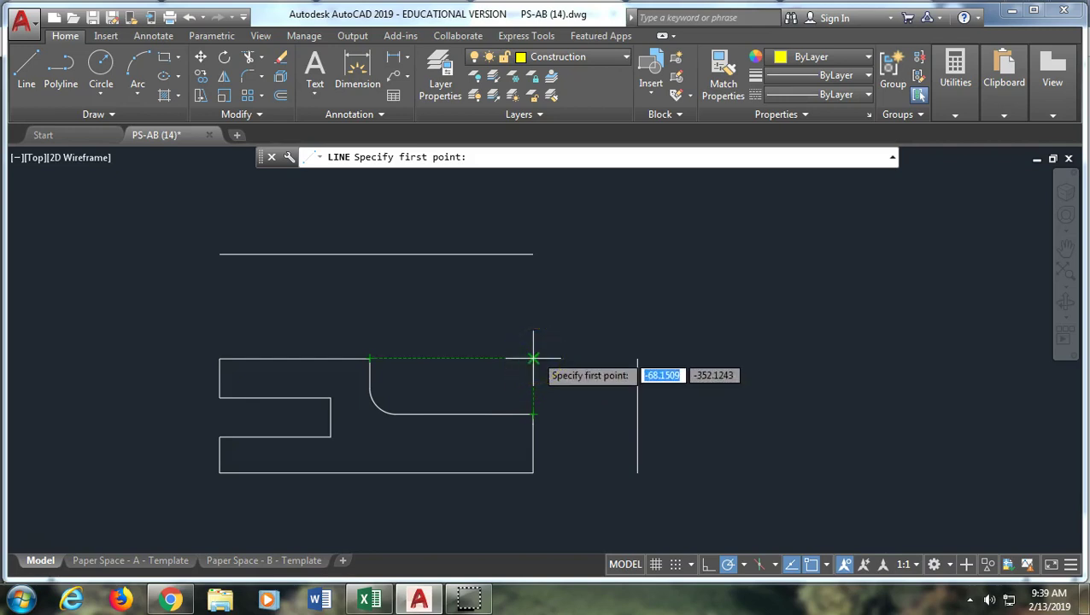
pyautogui.click(533, 358)
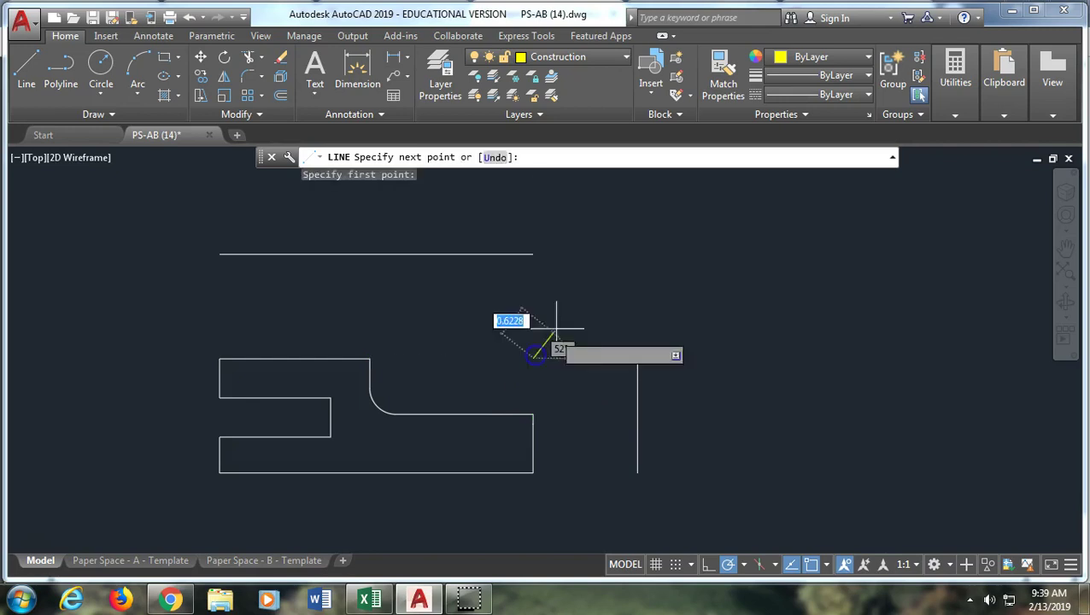
pyautogui.moveTo(665, 270); pyautogui.dragTo(564, 448, button='middle')
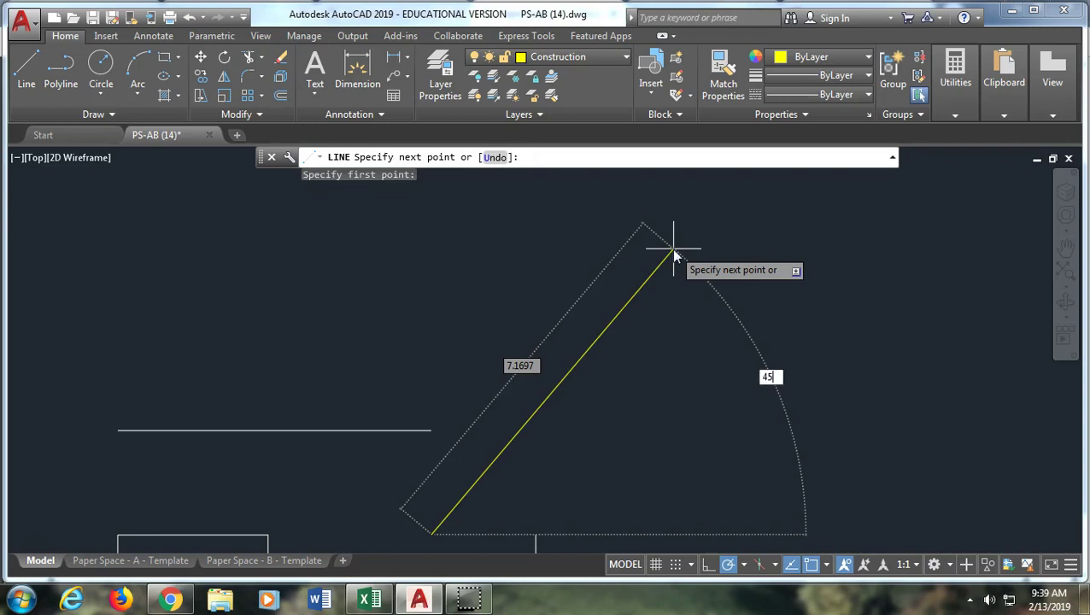
pyautogui.press('Return')
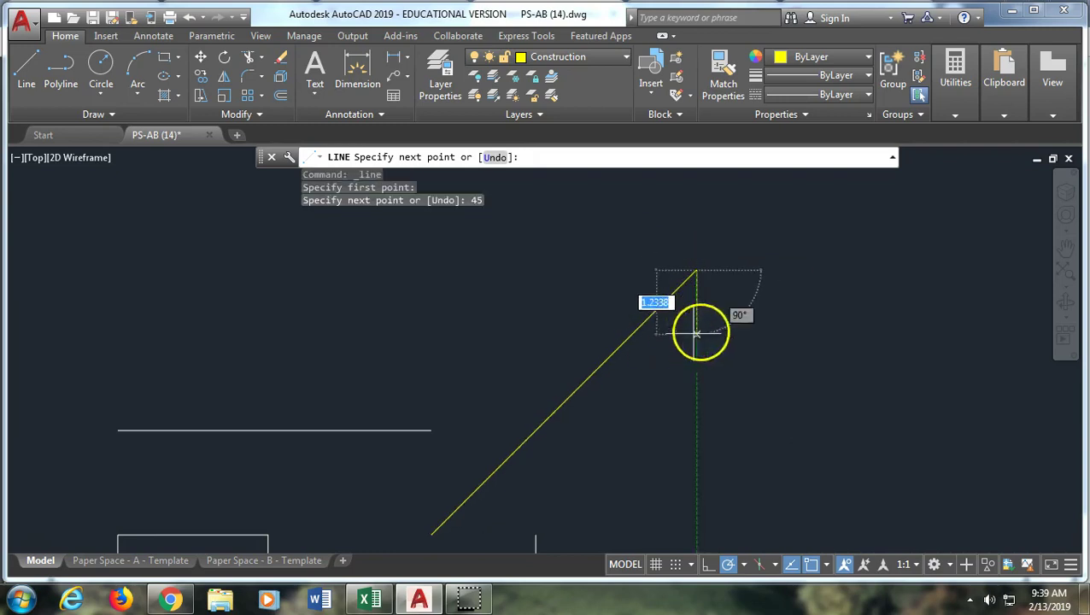
pyautogui.rightClick(706, 318)
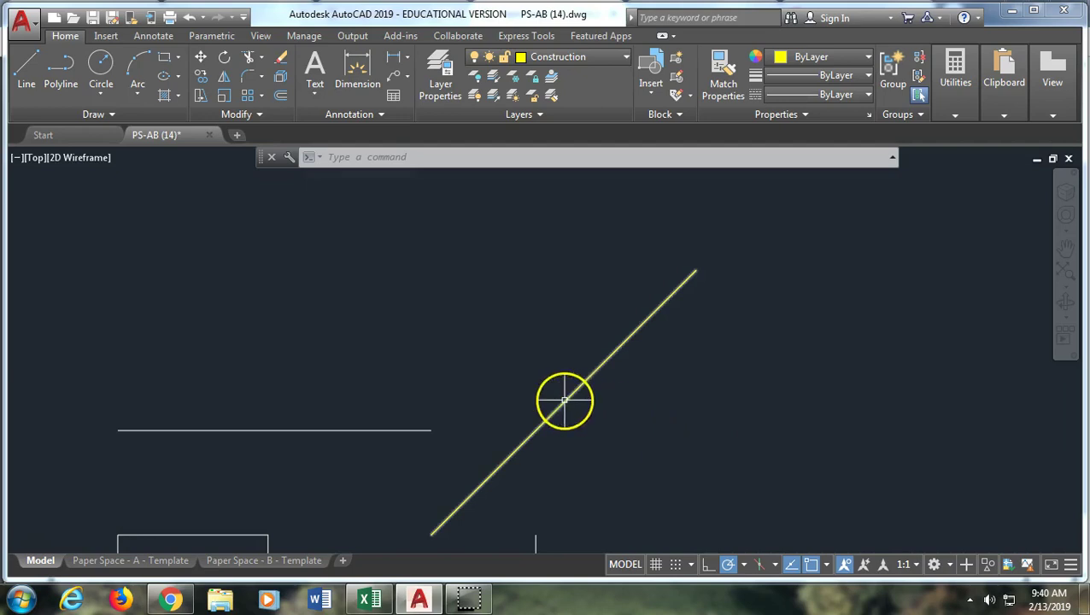
# Make Object Lines the current layer
pyautogui.scroll(-4, 567, 456)
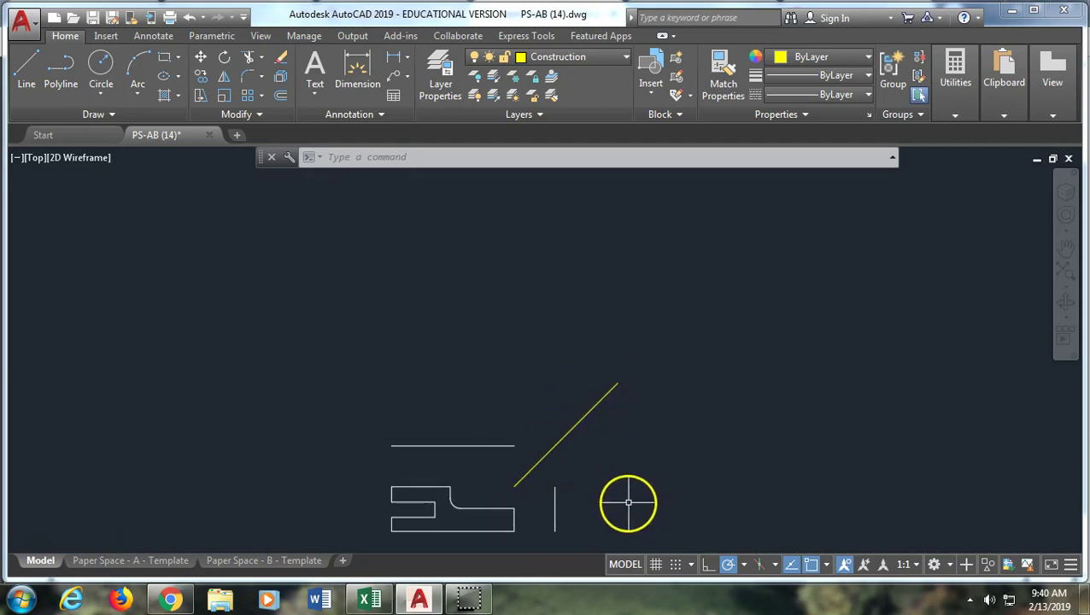
pyautogui.scroll(3, 406, 435)
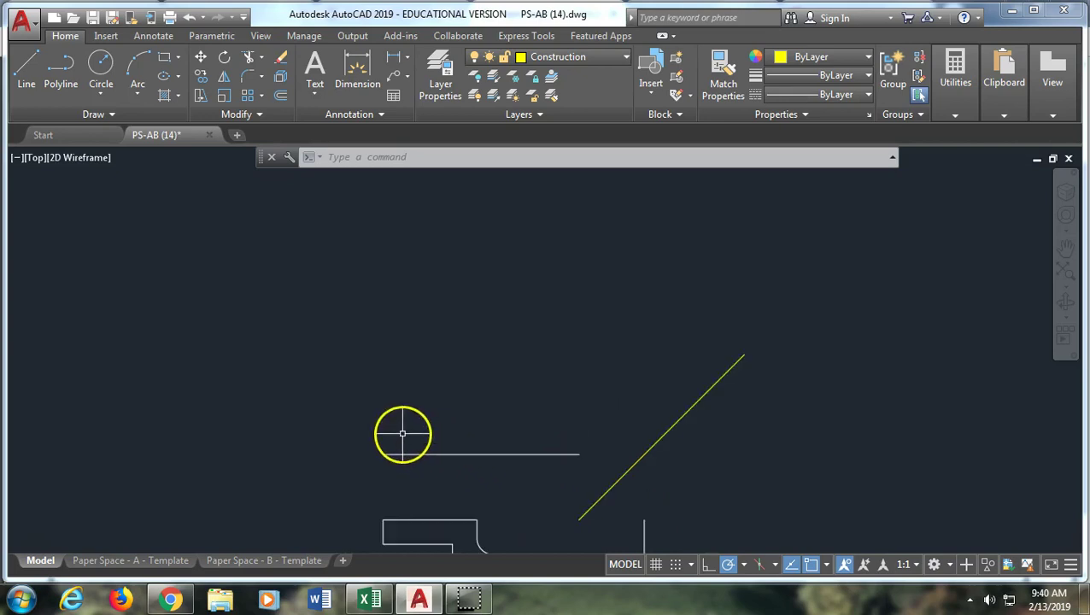
pyautogui.click(578, 57)
pyautogui.click(596, 195)
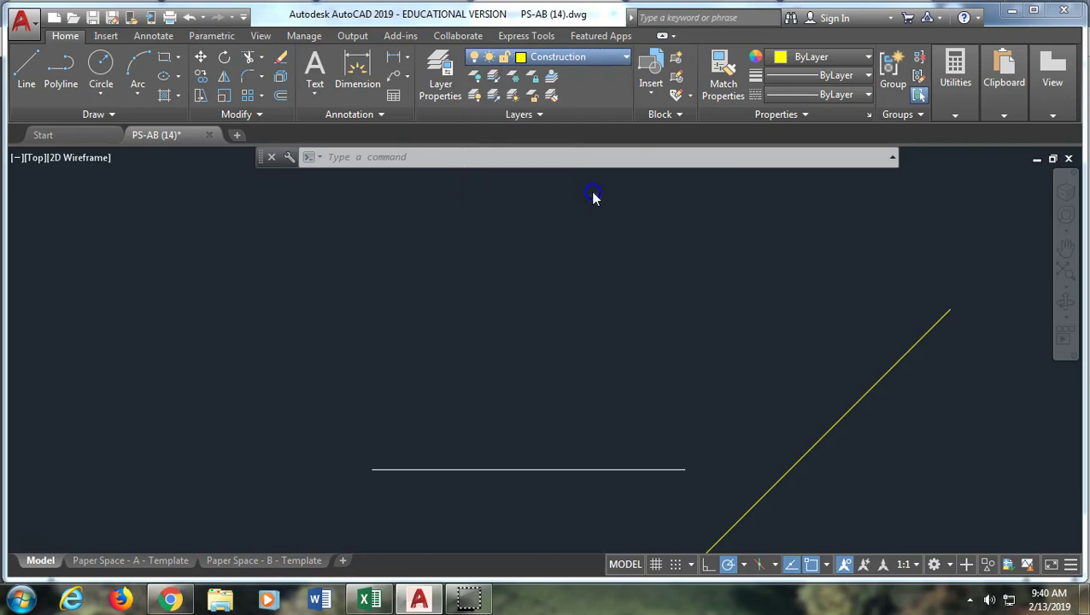
# Check the top view's dimensions in Chrome's reference PDF and, back in AutoCAD, draw a vertical line 3 up from the lower edge's right end
pyautogui.click(27, 78)
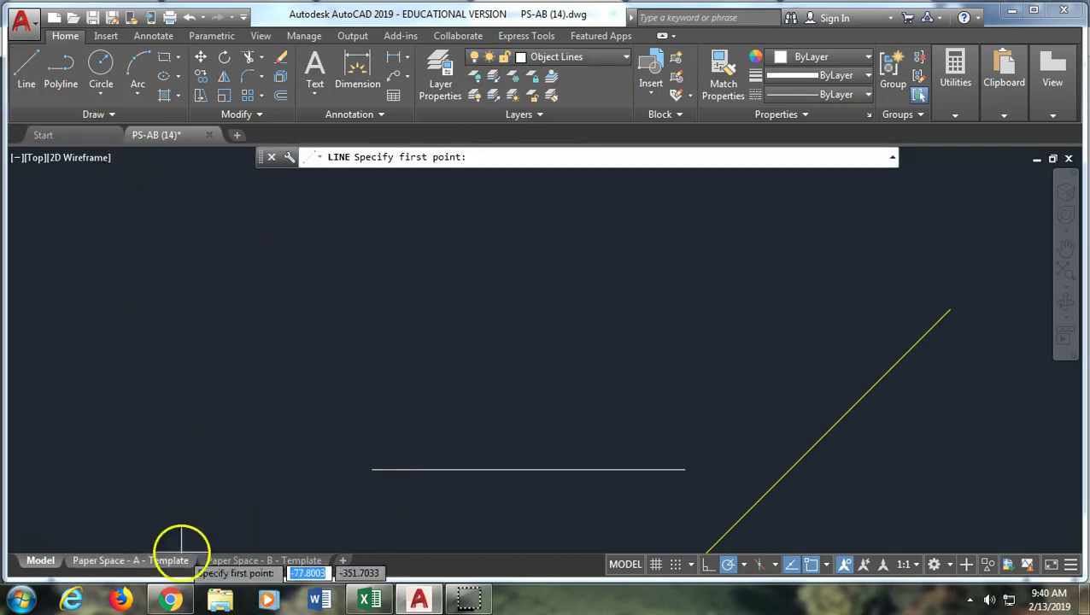
pyautogui.click(170, 599)
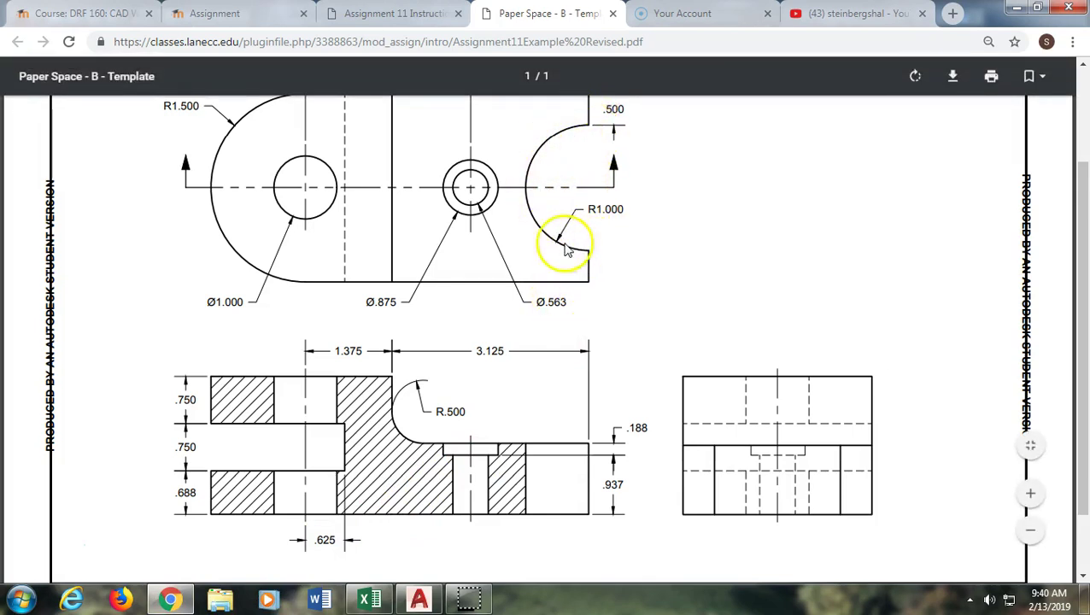
pyautogui.scroll(3, 606, 354)
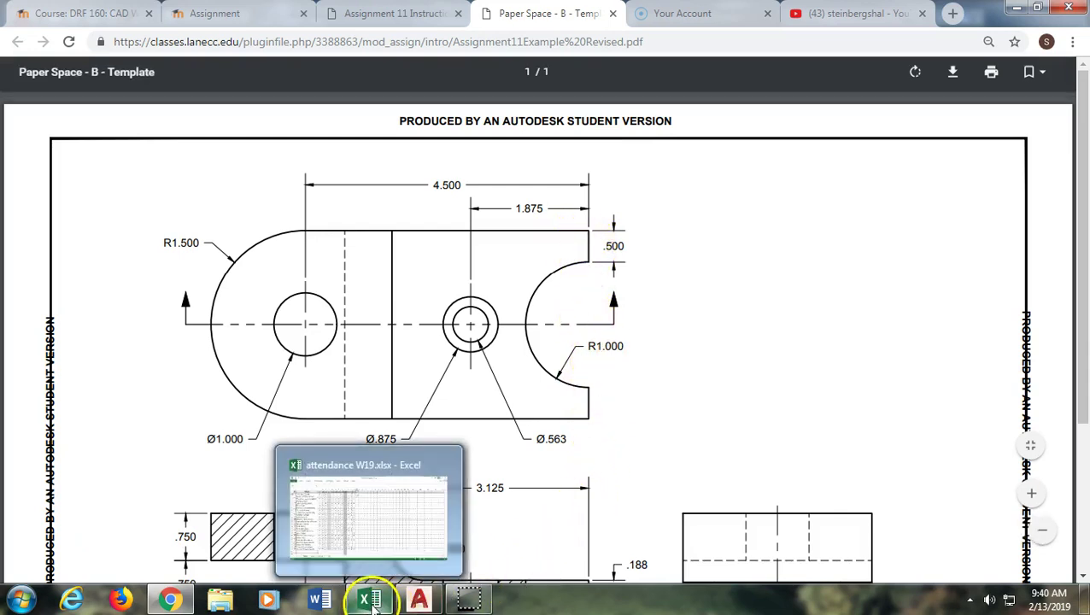
pyautogui.click(419, 603)
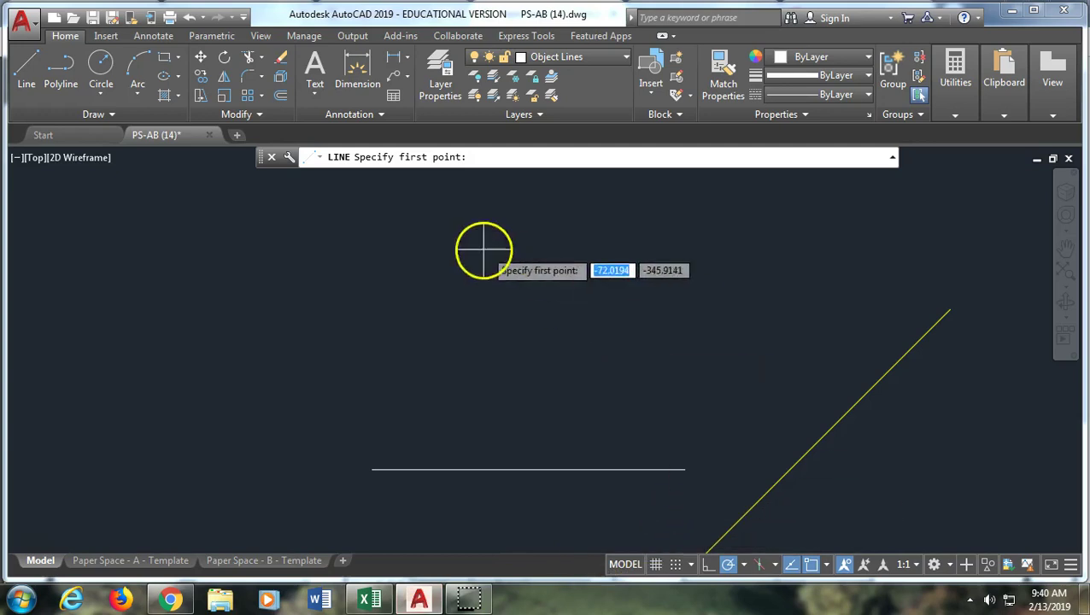
pyautogui.click(29, 81)
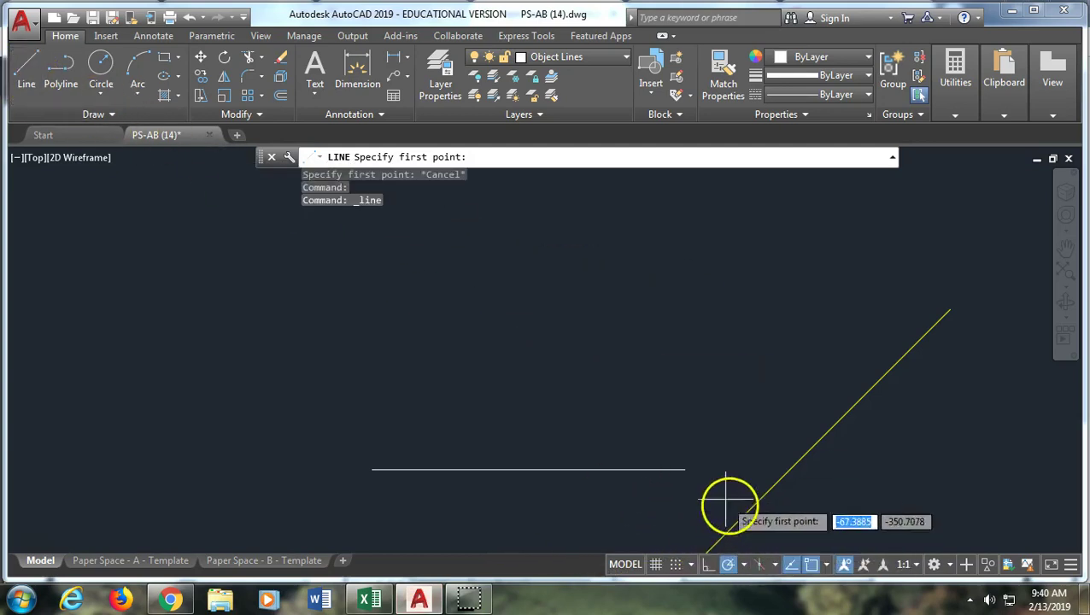
pyautogui.click(685, 469)
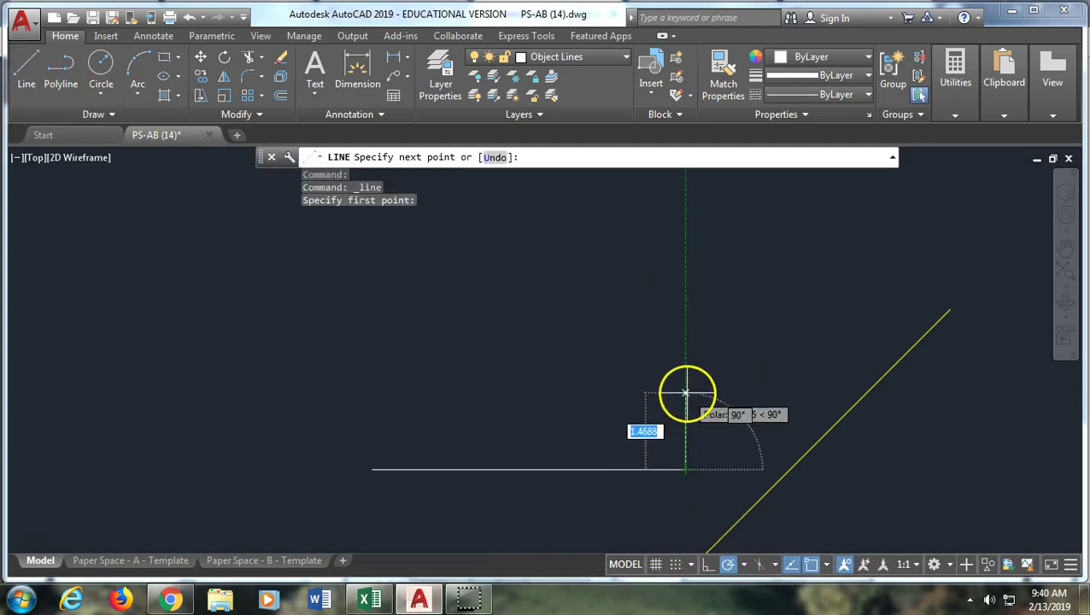
pyautogui.write('3')
pyautogui.press('Return')
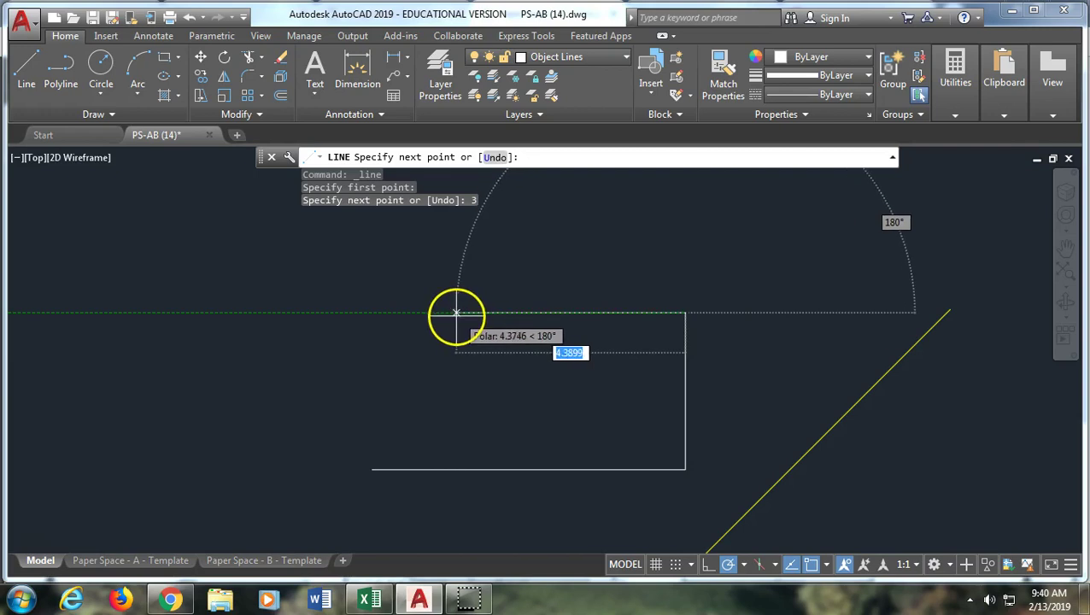
# Check the top view's length in Chrome's reference PDF and, back in AutoCAD, draw the upper edge 4.5 to the left
pyautogui.click(172, 601)
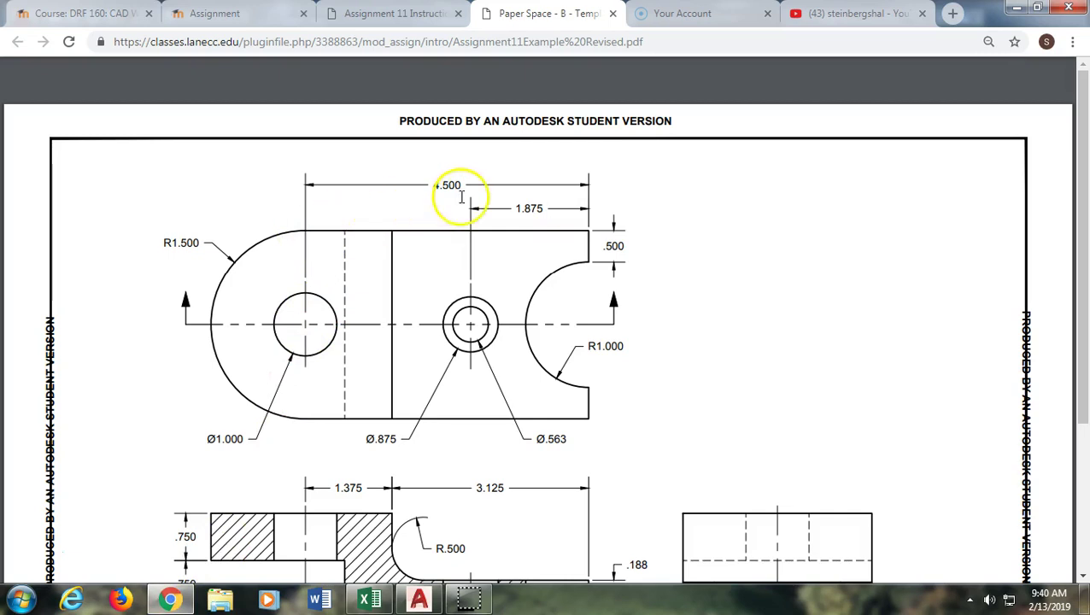
pyautogui.rightClick(474, 464)
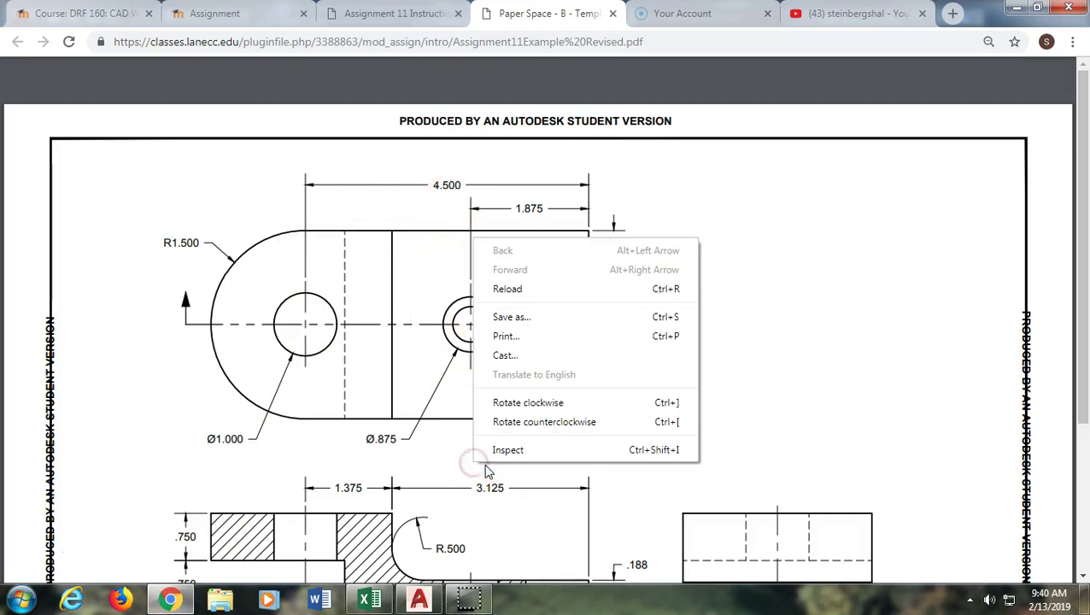
pyautogui.click(420, 600)
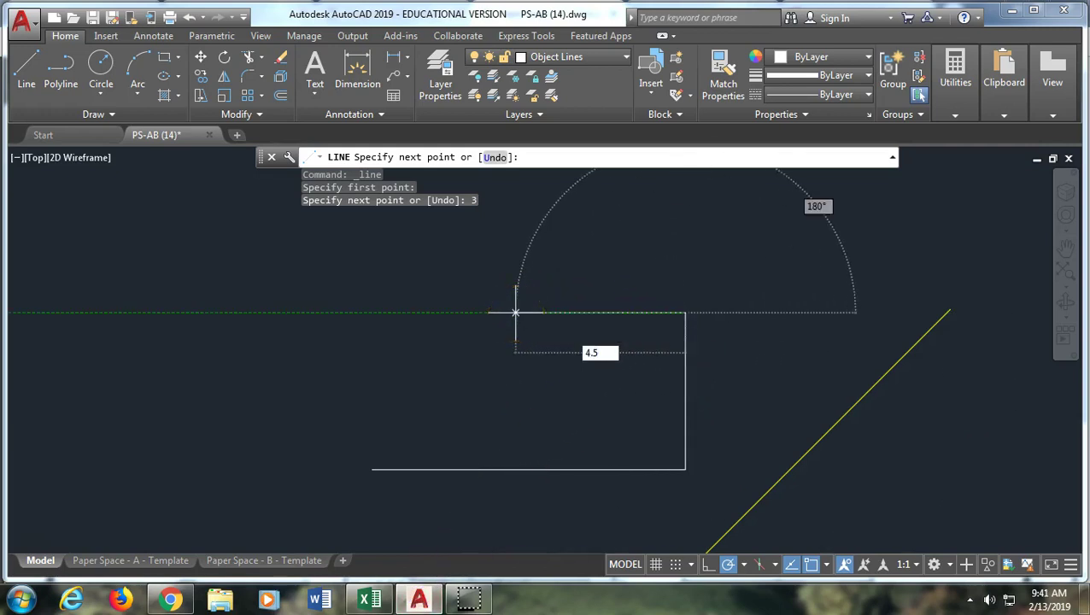
pyautogui.press('Return')
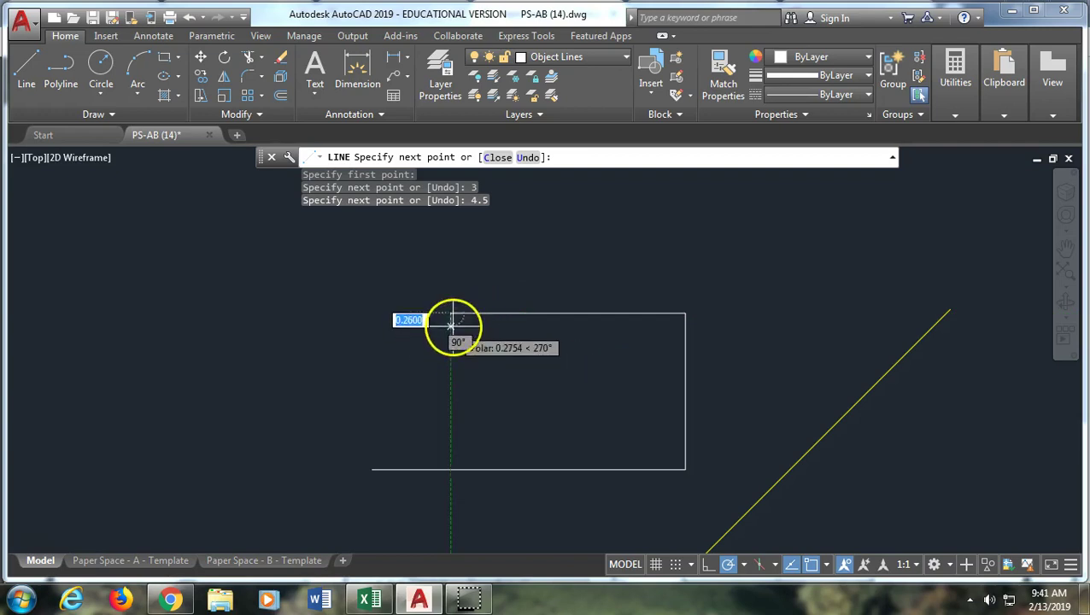
pyautogui.press('Return')
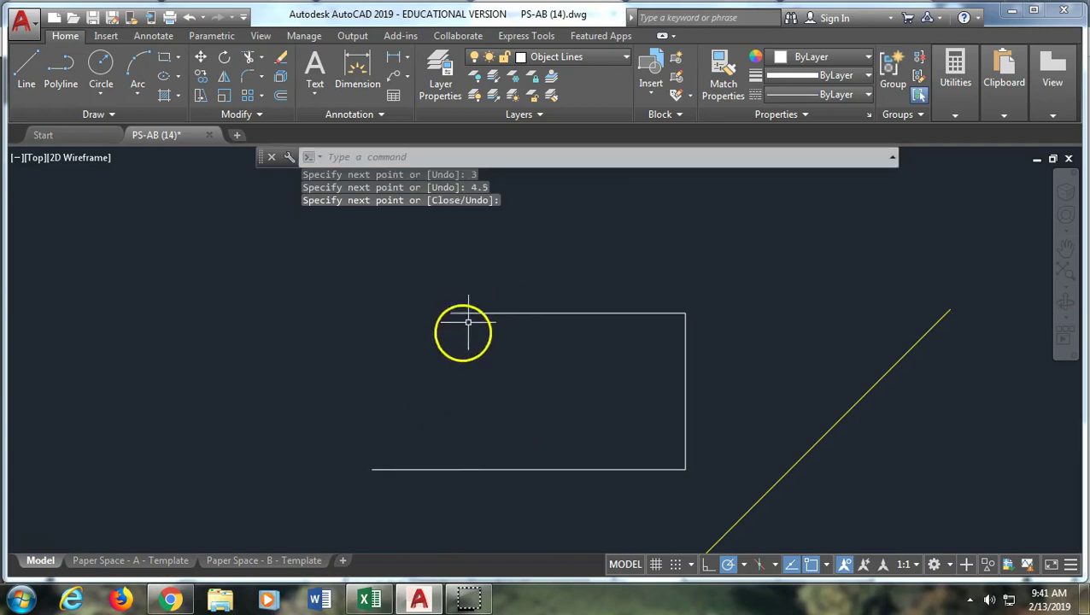
# Consult Chrome's reference PDF and, back in AutoCAD, draw a vertical line across the top view, aligned with the front view's step edge above the fillet
pyautogui.click(28, 67)
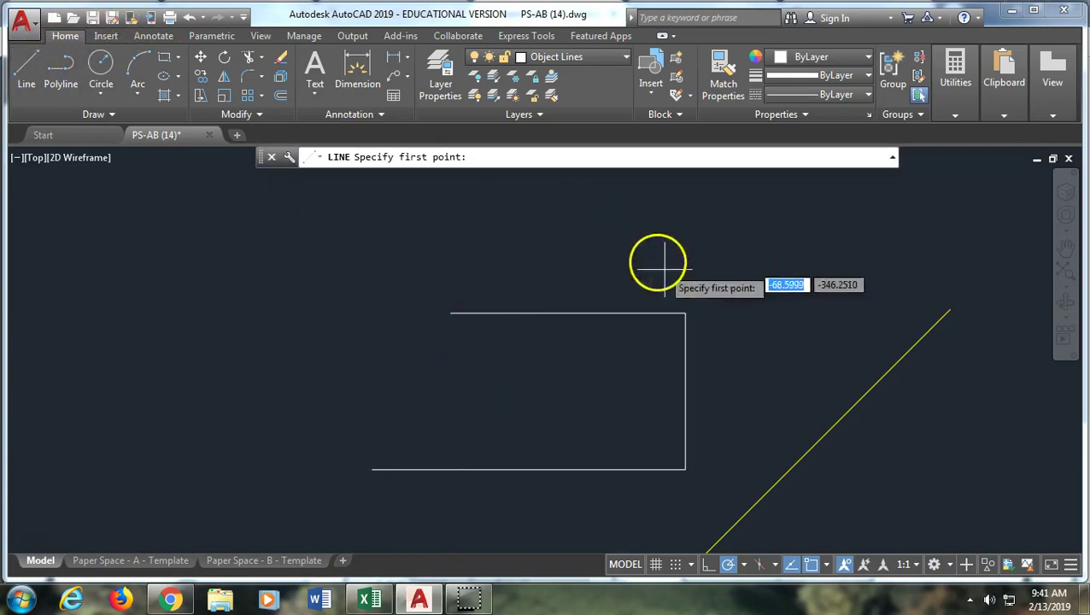
pyautogui.click(171, 600)
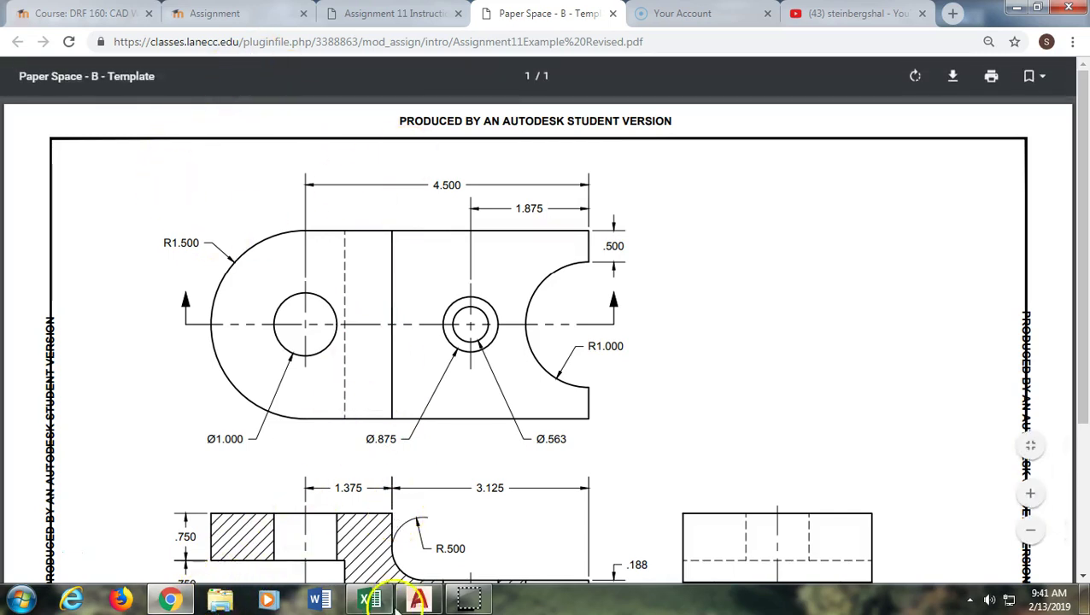
pyautogui.click(419, 599)
pyautogui.scroll(-4, 451, 496)
pyautogui.moveTo(456, 492); pyautogui.dragTo(462, 368, button='middle')
pyautogui.scroll(4, 475, 388)
pyautogui.moveTo(499, 416); pyautogui.dragTo(494, 484, button='middle')
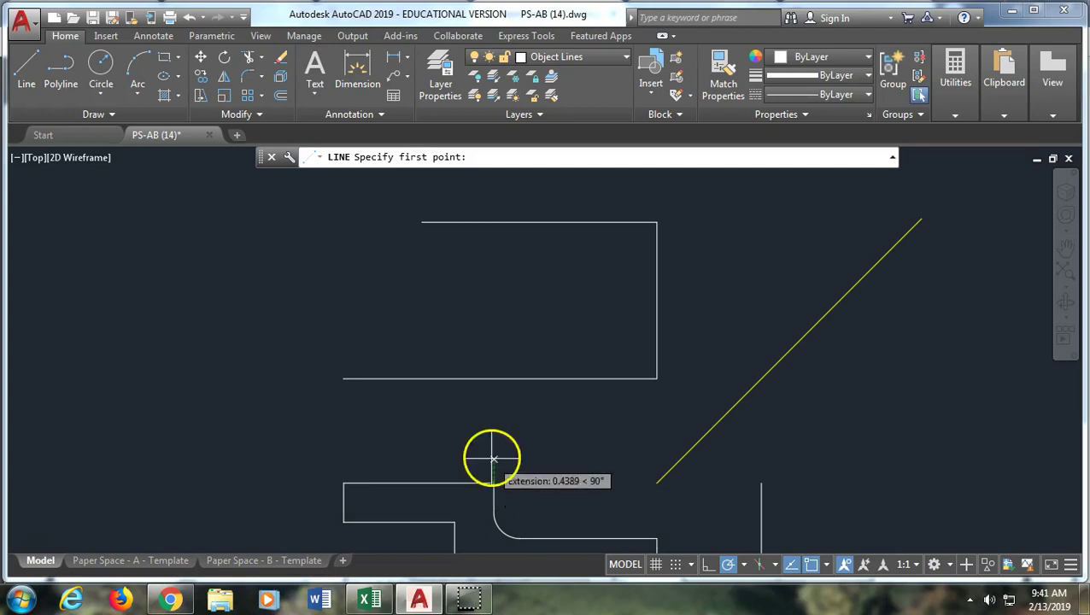
pyautogui.click(494, 379)
pyautogui.click(493, 222)
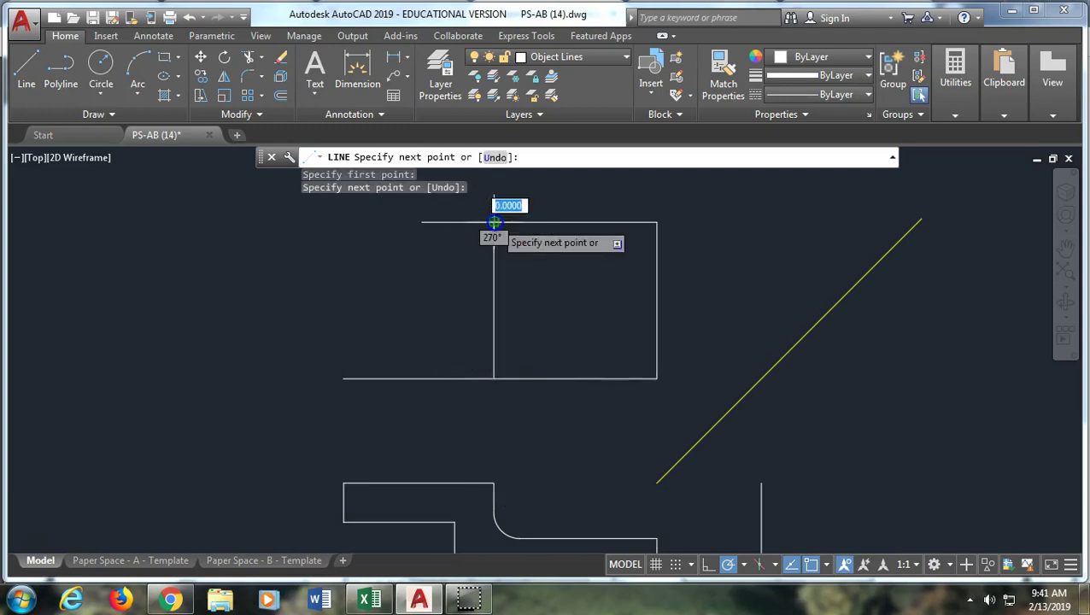
pyautogui.press('Return')
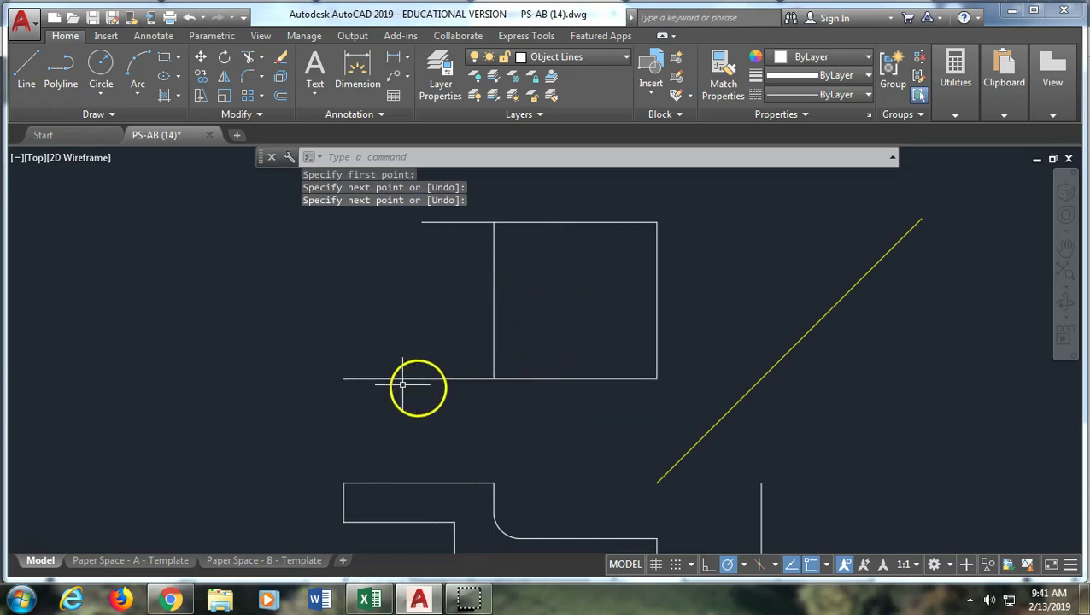
# Make Construction the current layer and draw a vertical line from the top view's upper edge's left end straight down to the lower edge
pyautogui.click(547, 56)
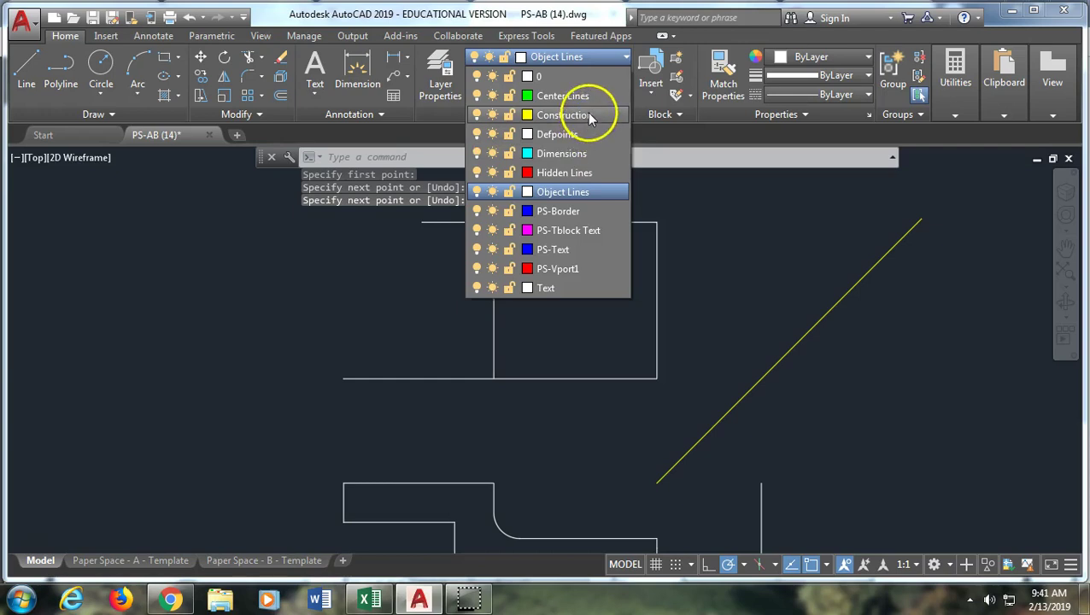
pyautogui.click(584, 115)
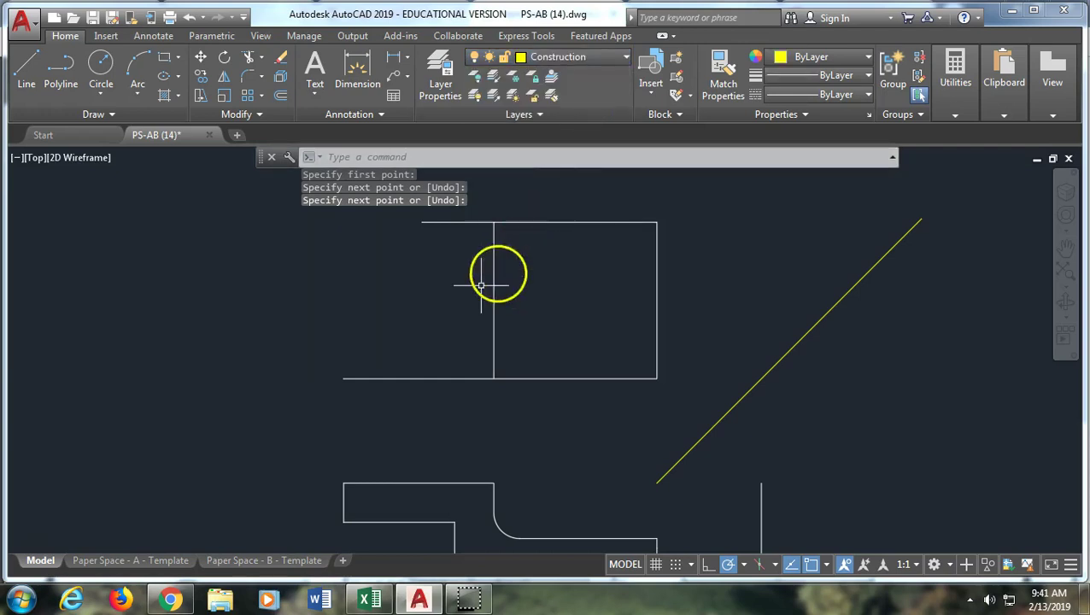
pyautogui.click(26, 66)
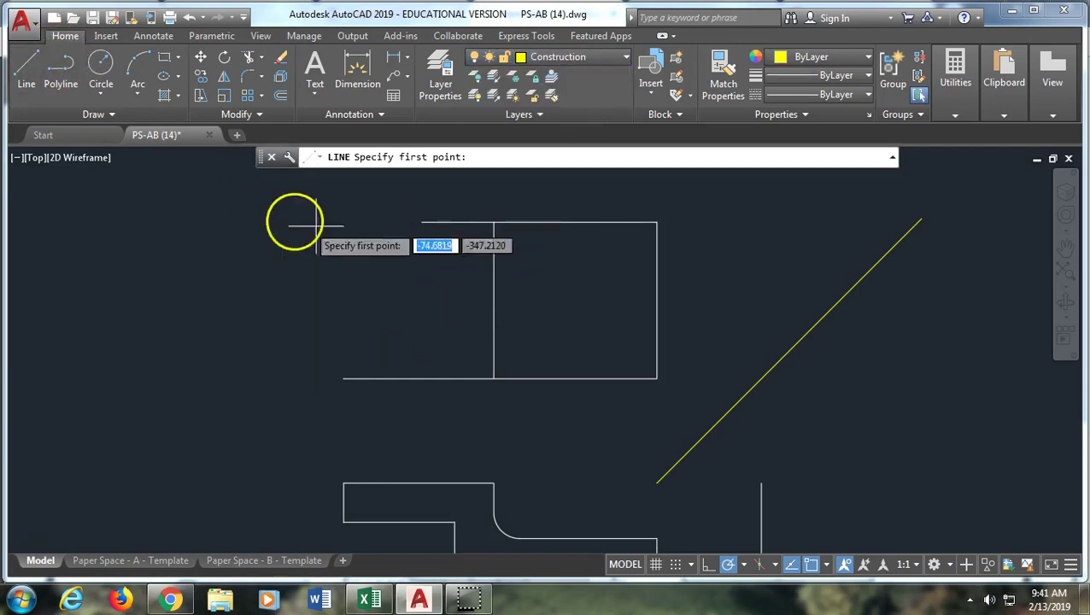
pyautogui.click(422, 223)
pyautogui.click(422, 377)
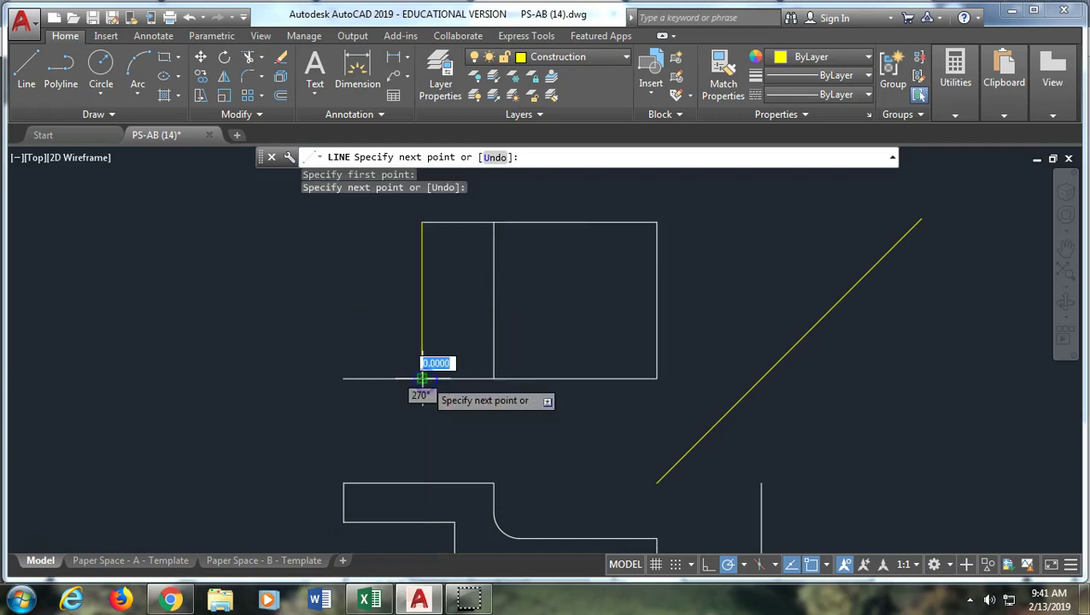
pyautogui.press('Return')
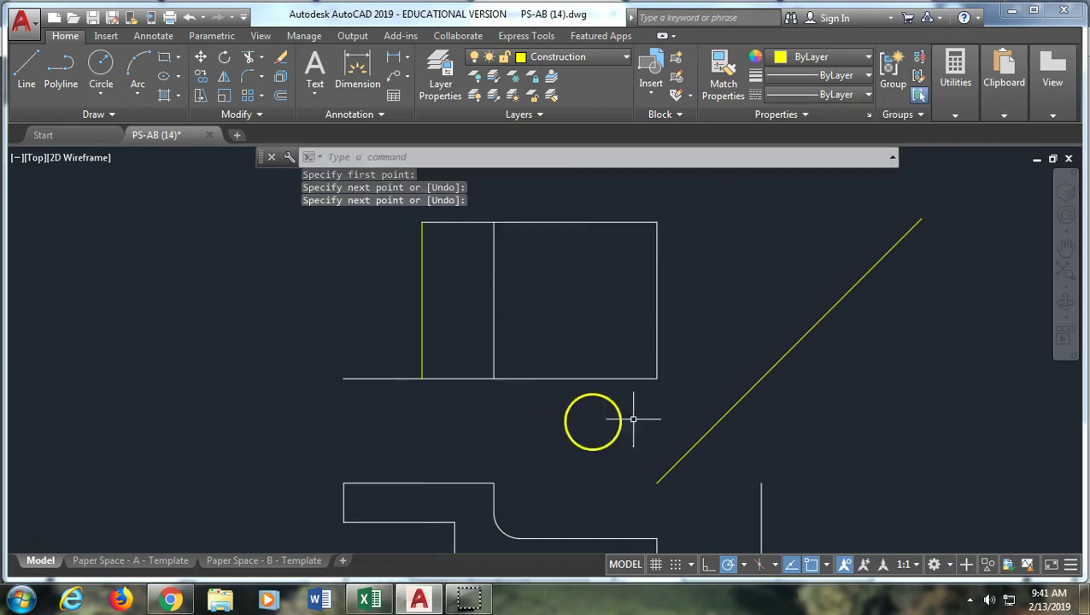
# Shorten the top view's lower edge by stretching its left end to the bottom of the vertical construction line
pyautogui.click(371, 377)
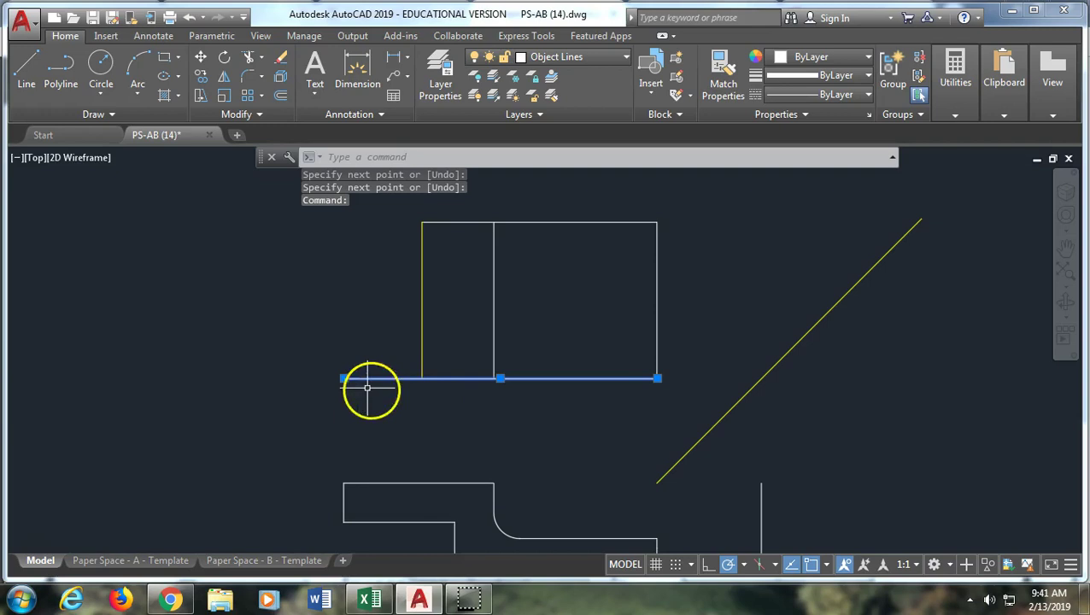
pyautogui.click(344, 378)
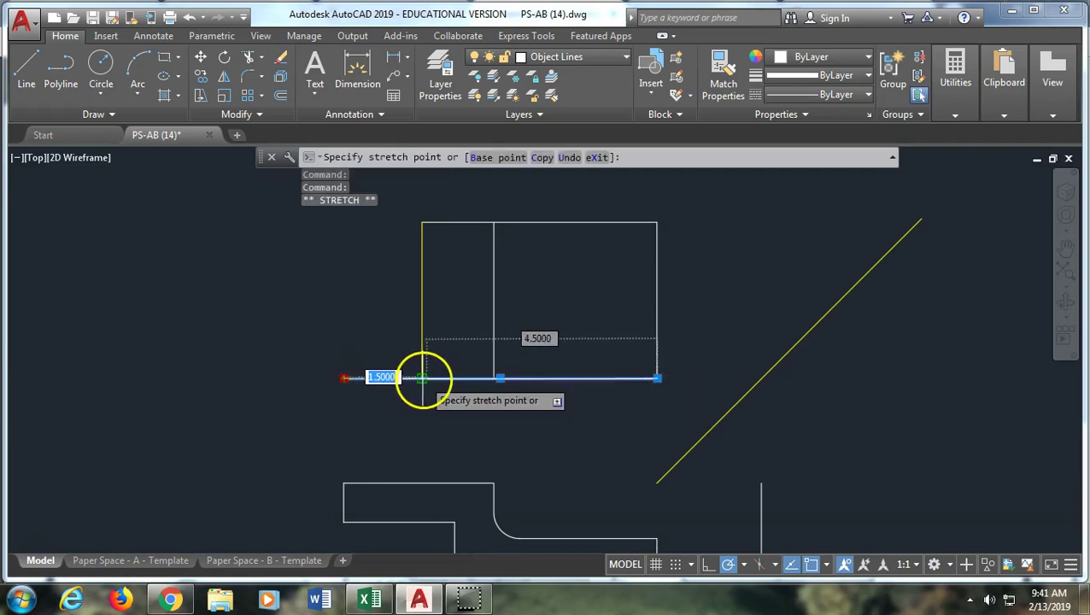
pyautogui.click(524, 384)
pyautogui.press('Return')
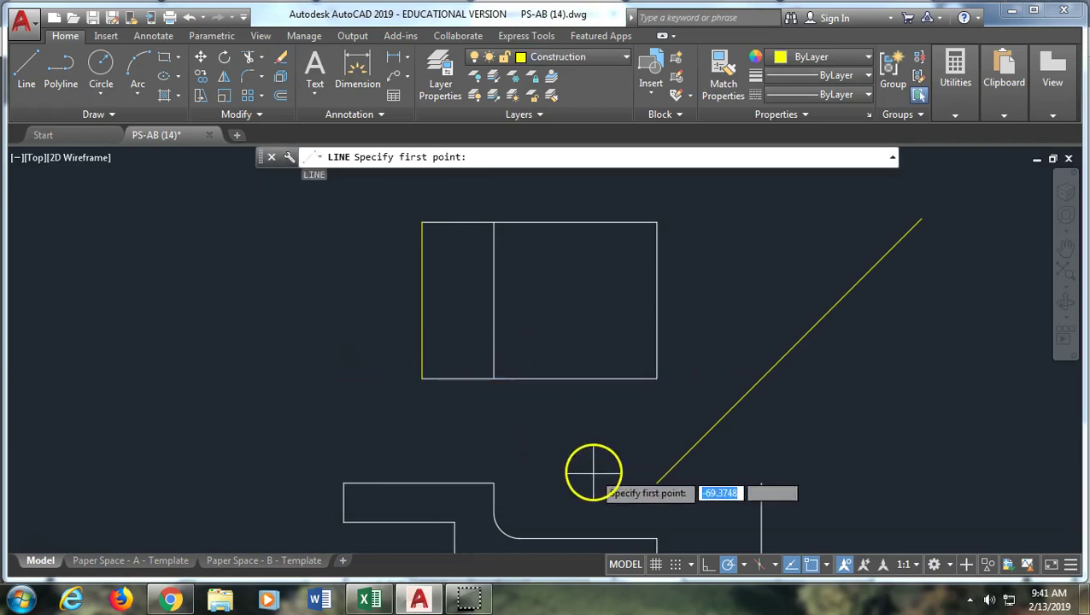
pyautogui.press('Escape')
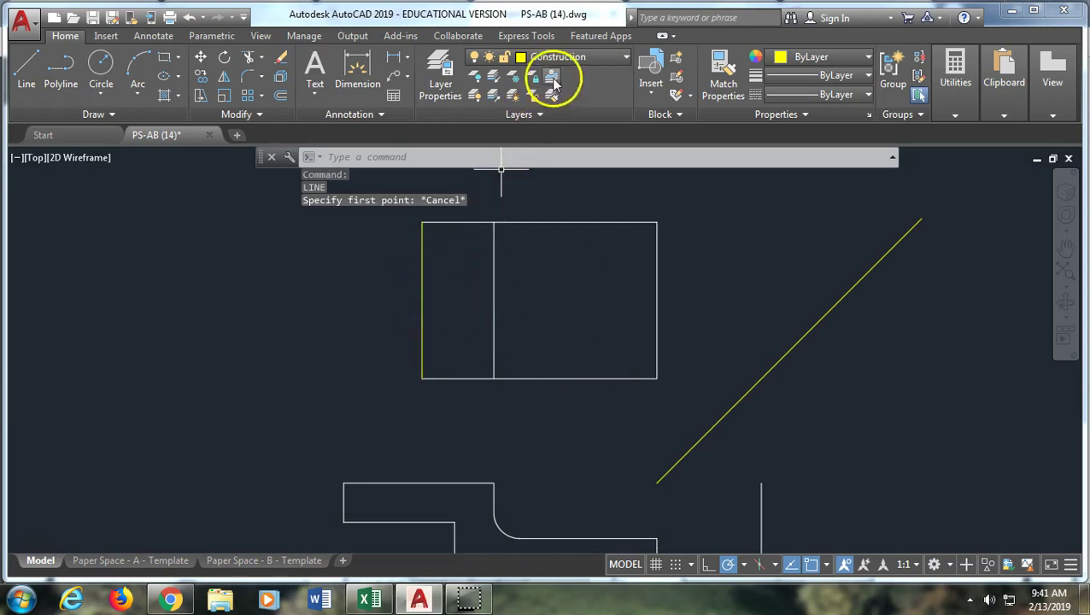
# Start the Line command and turn on the Midpoint object snap
pyautogui.click(24, 74)
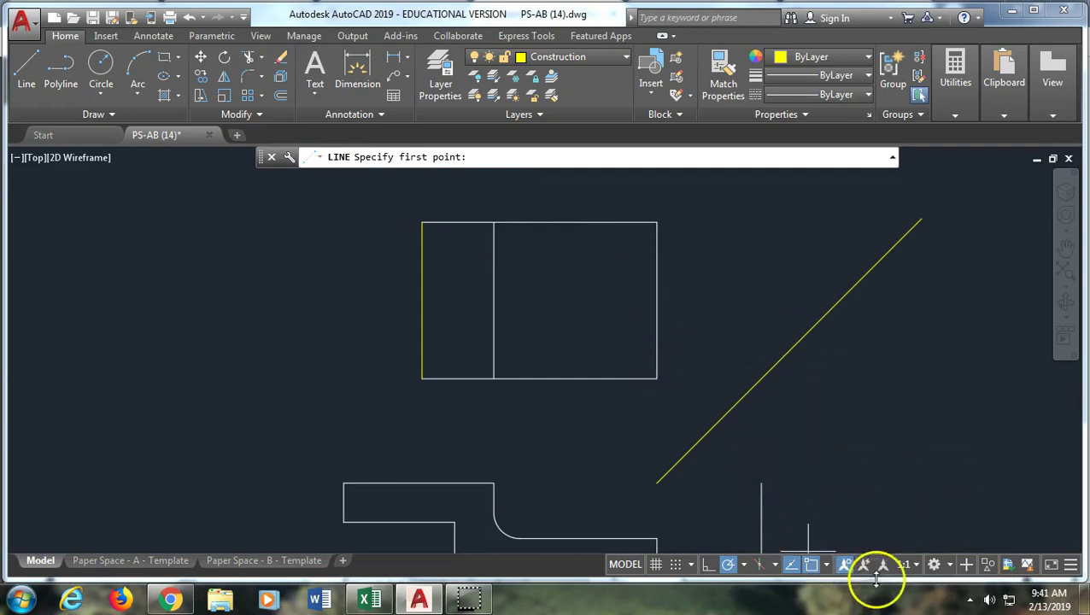
pyautogui.click(827, 571)
pyautogui.click(853, 289)
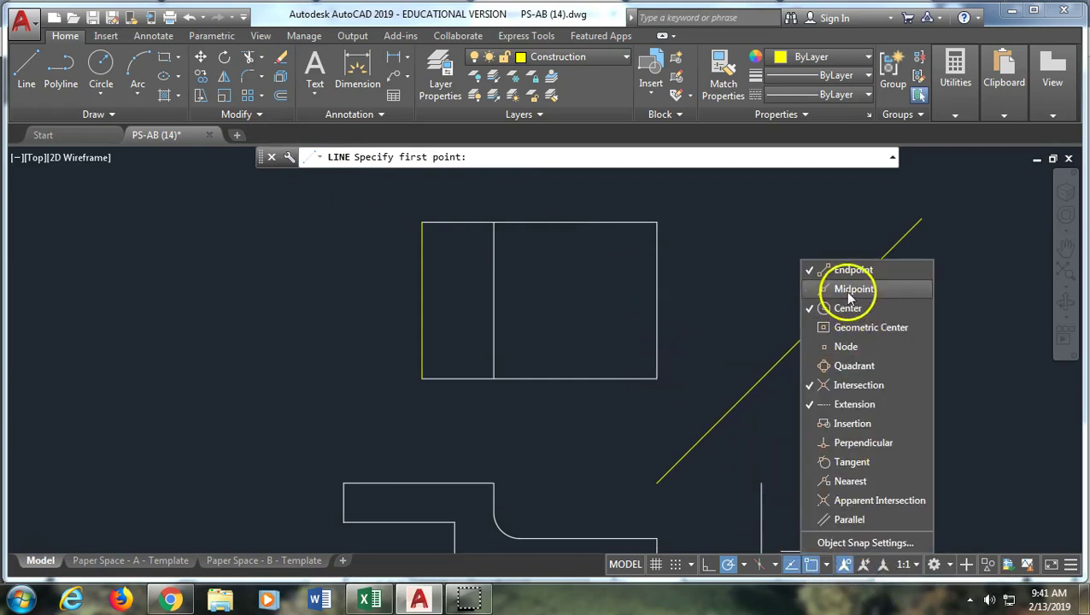
pyautogui.click(828, 571)
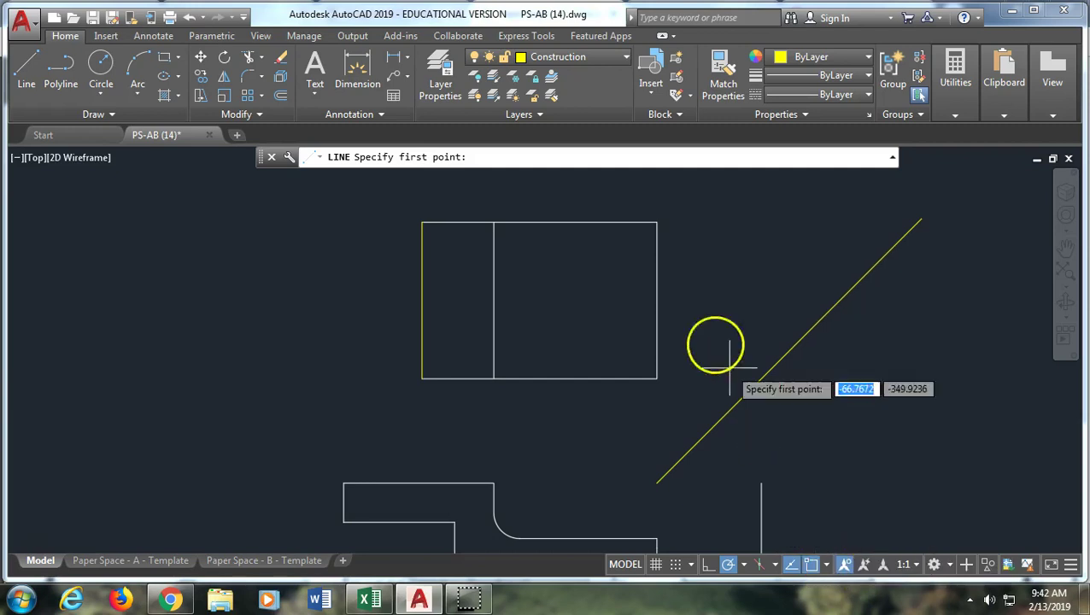
# Draw a horizontal construction line from the right edge's midpoint to the vertical construction line's midpoint, and continue it 1.5 farther left
pyautogui.click(656, 300)
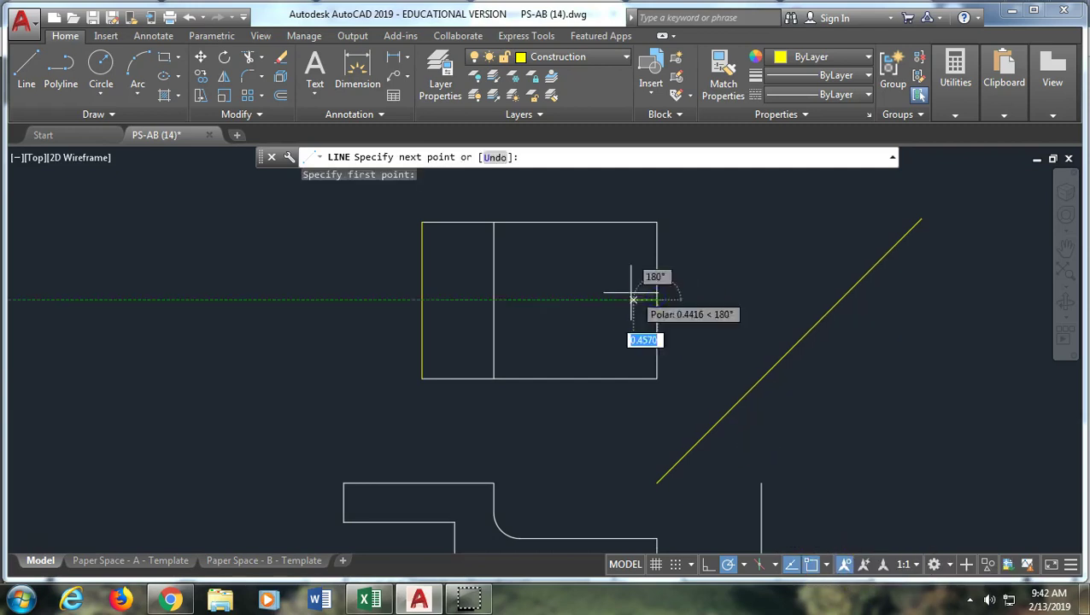
pyautogui.click(422, 300)
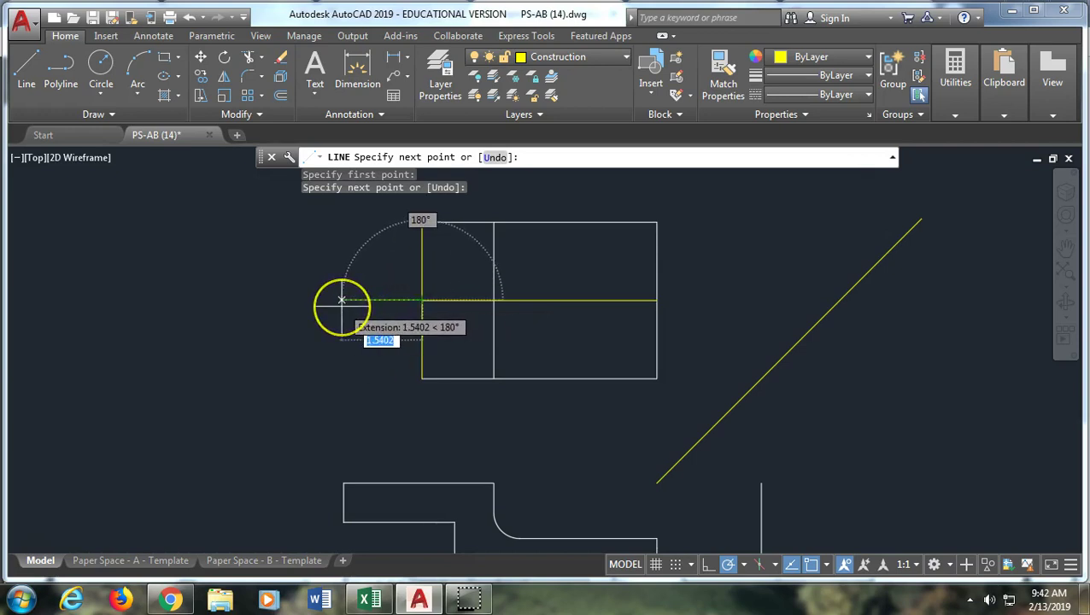
pyautogui.write('1')
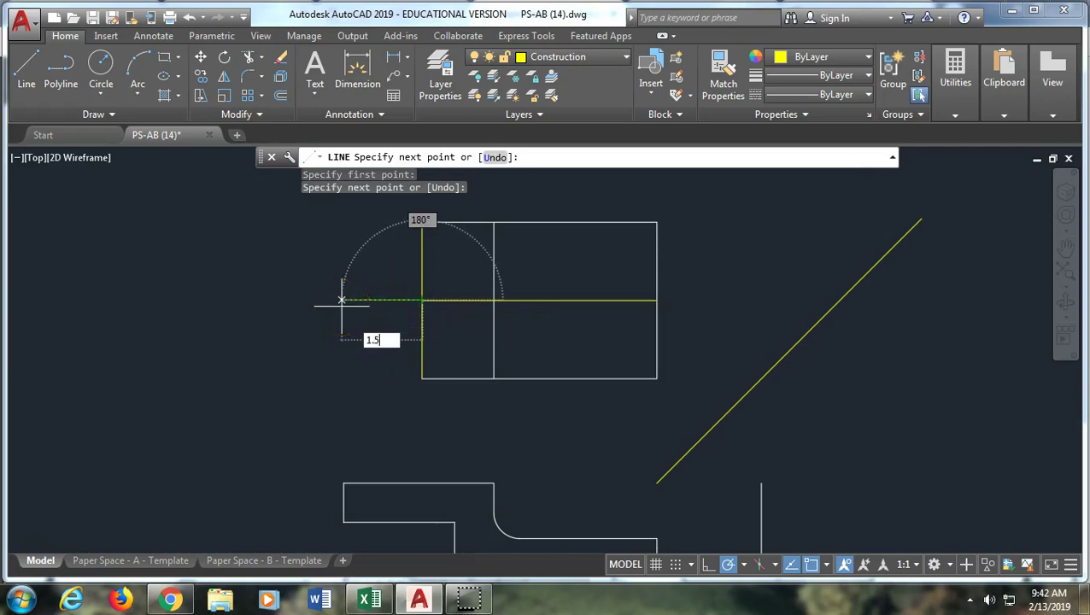
pyautogui.write('.5')
pyautogui.press('Return')
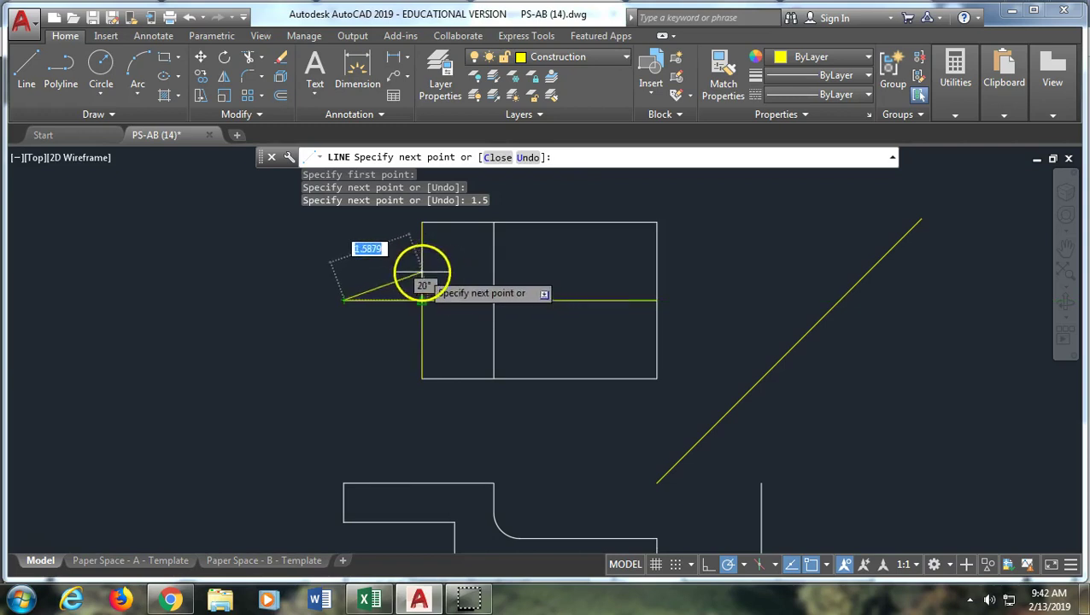
pyautogui.rightClick(423, 272)
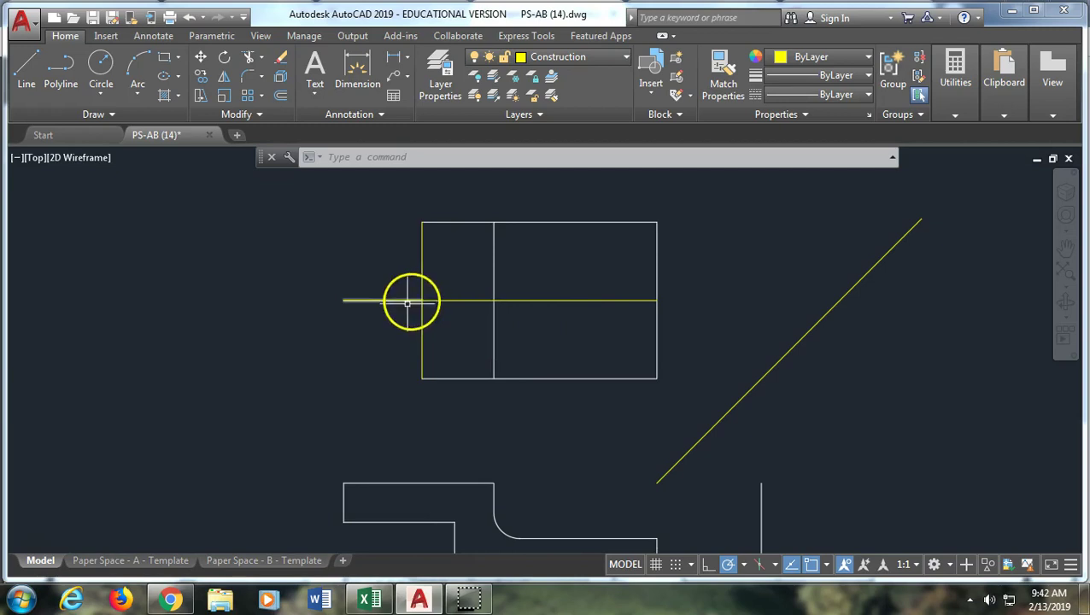
# Make Object Lines the current layer and draw a 3-Point circle through the horizontal construction line's left end and both ends of the vertical one
pyautogui.click(568, 58)
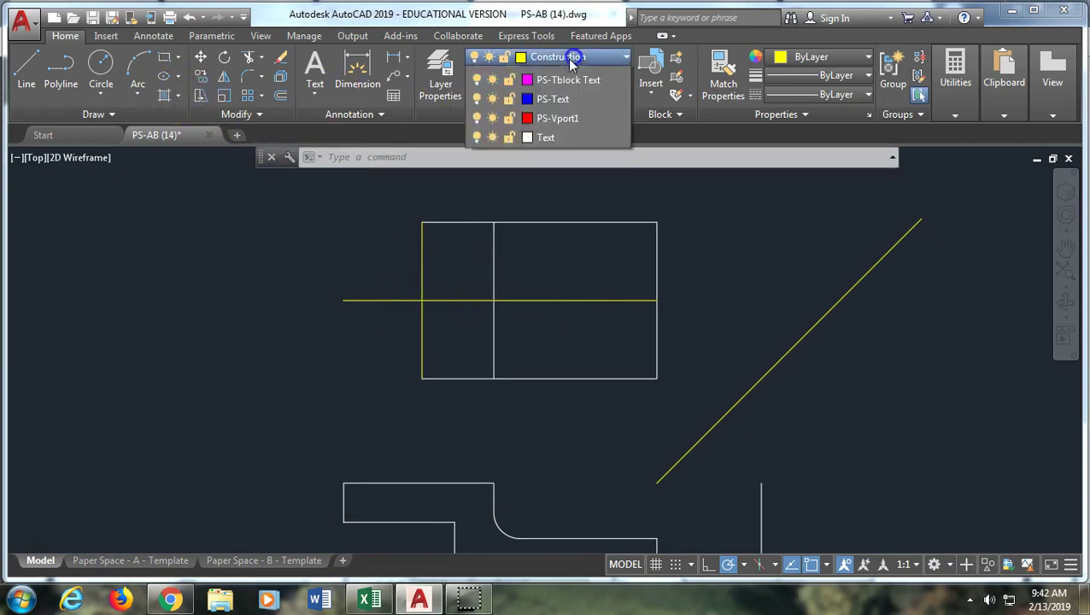
pyautogui.click(596, 193)
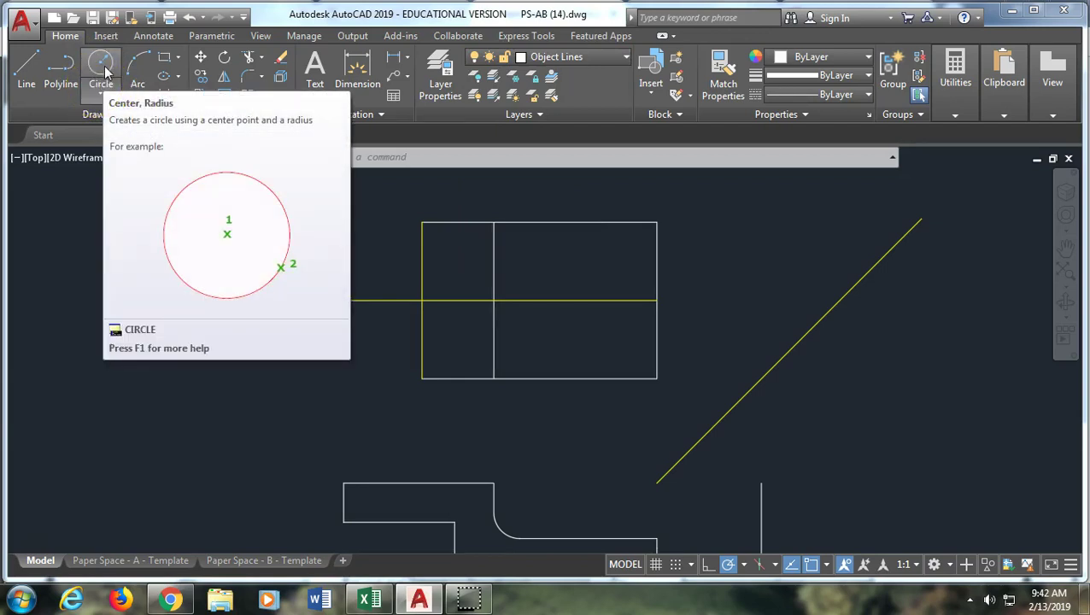
pyautogui.click(101, 92)
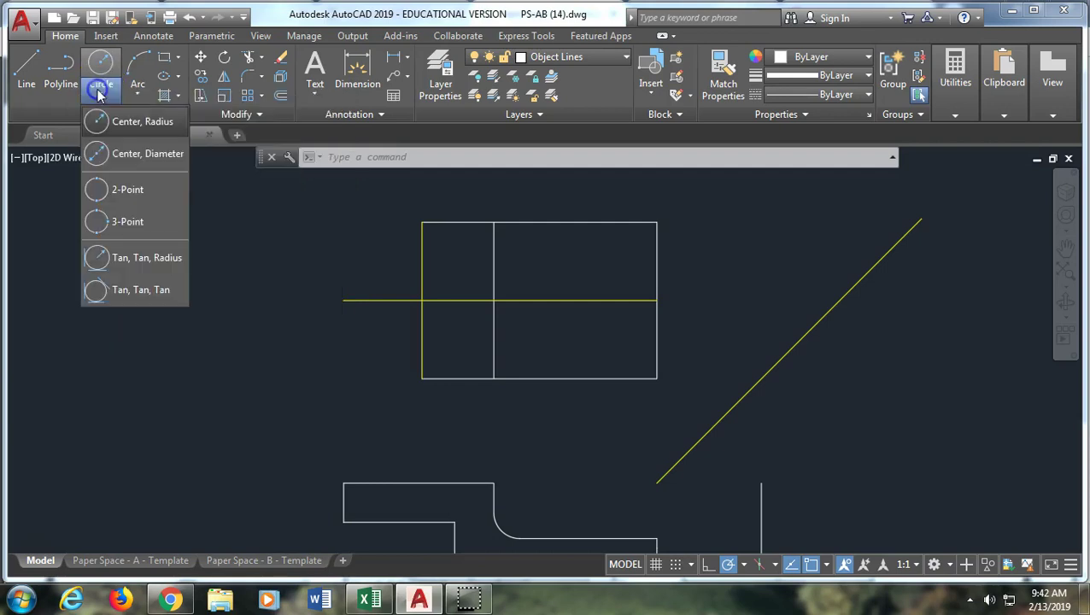
pyautogui.click(107, 222)
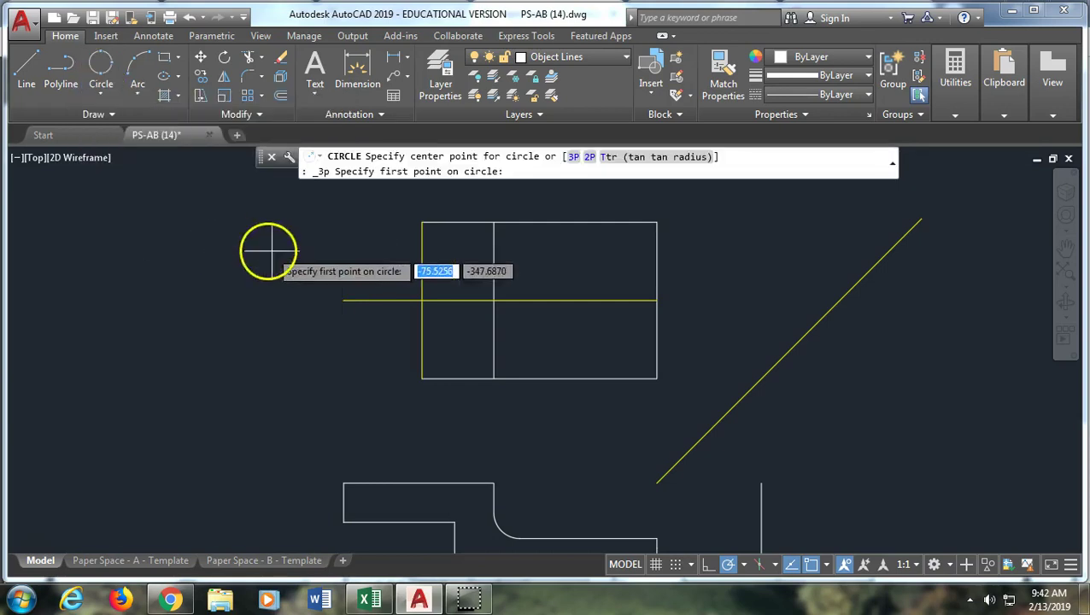
pyautogui.click(344, 300)
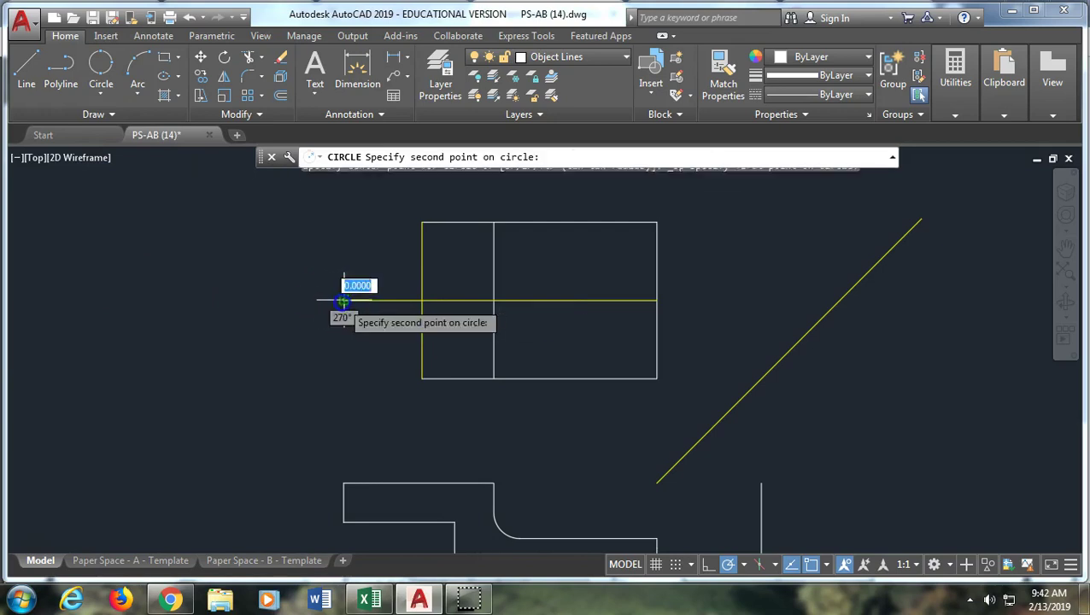
pyautogui.click(422, 222)
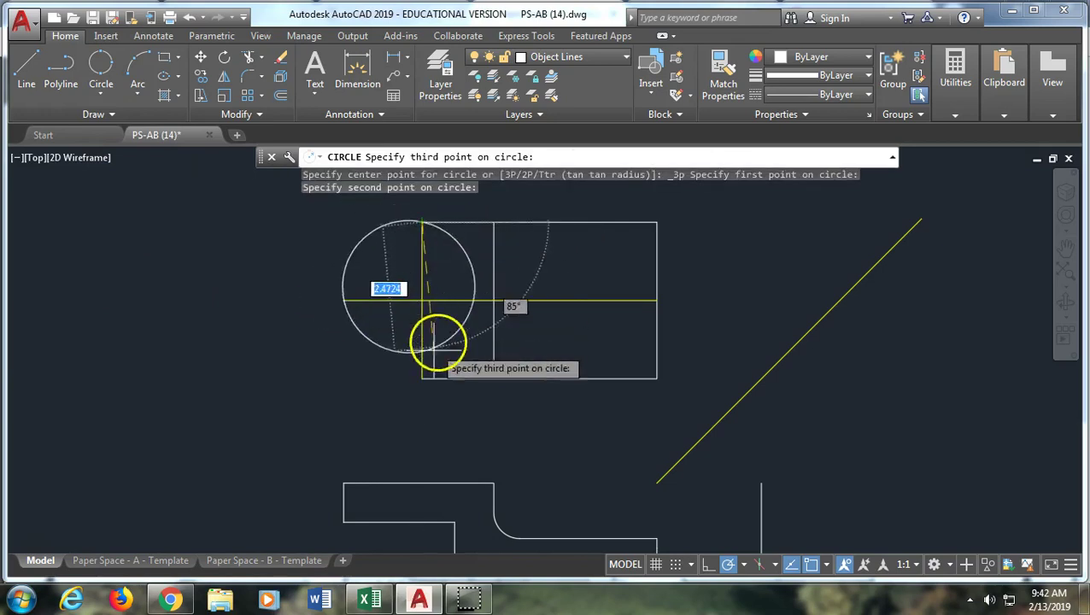
pyautogui.click(425, 381)
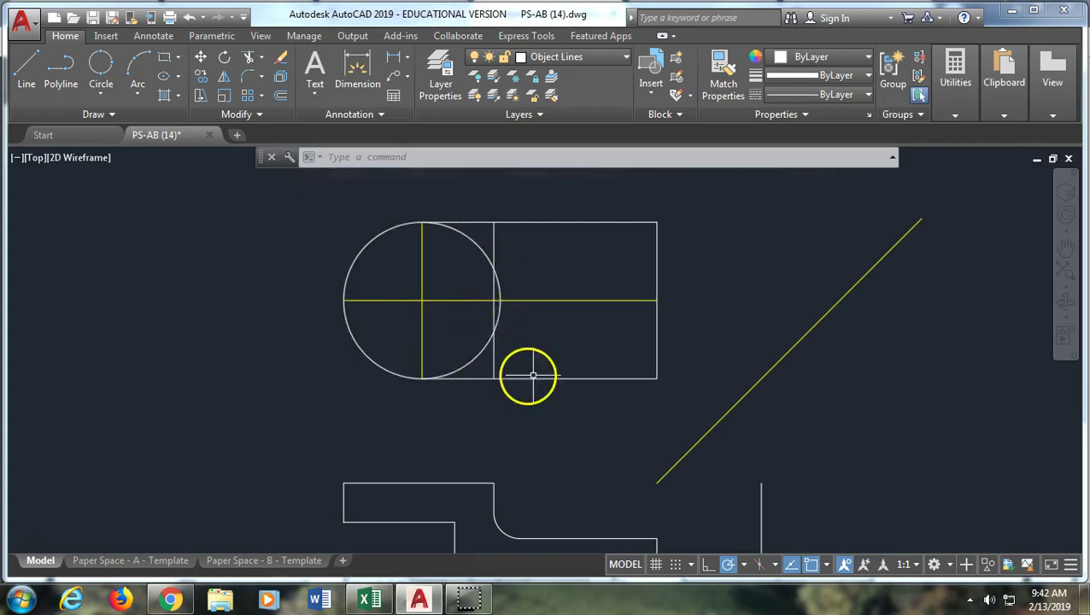
# Trim away the circle's portion right of the vertical construction line, leaving a semicircular left end on the top view
pyautogui.scroll(2, 525, 294)
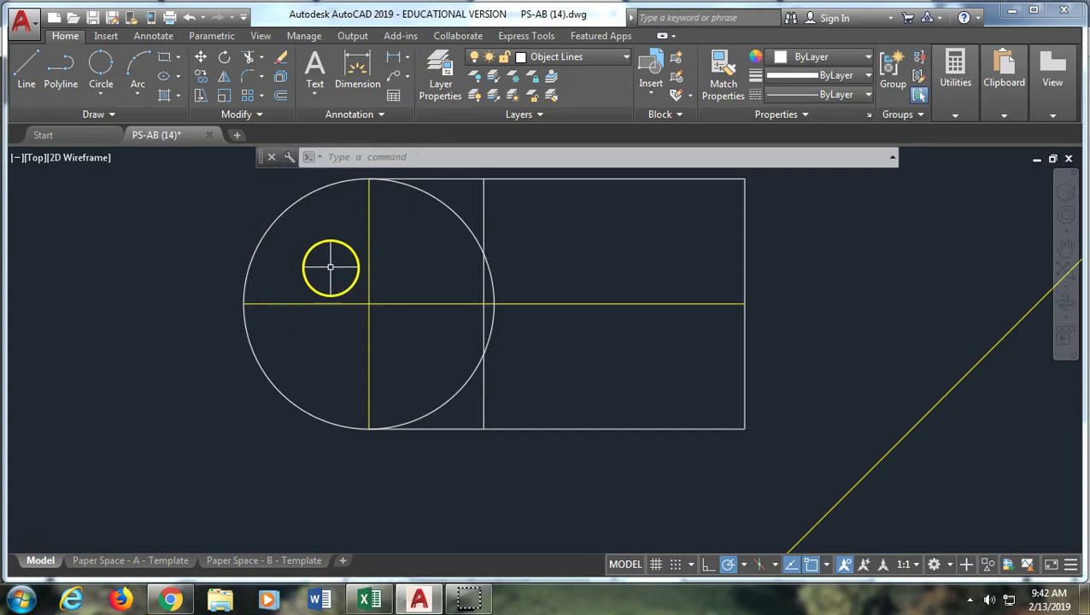
pyautogui.press('Return')
pyautogui.press('Return')
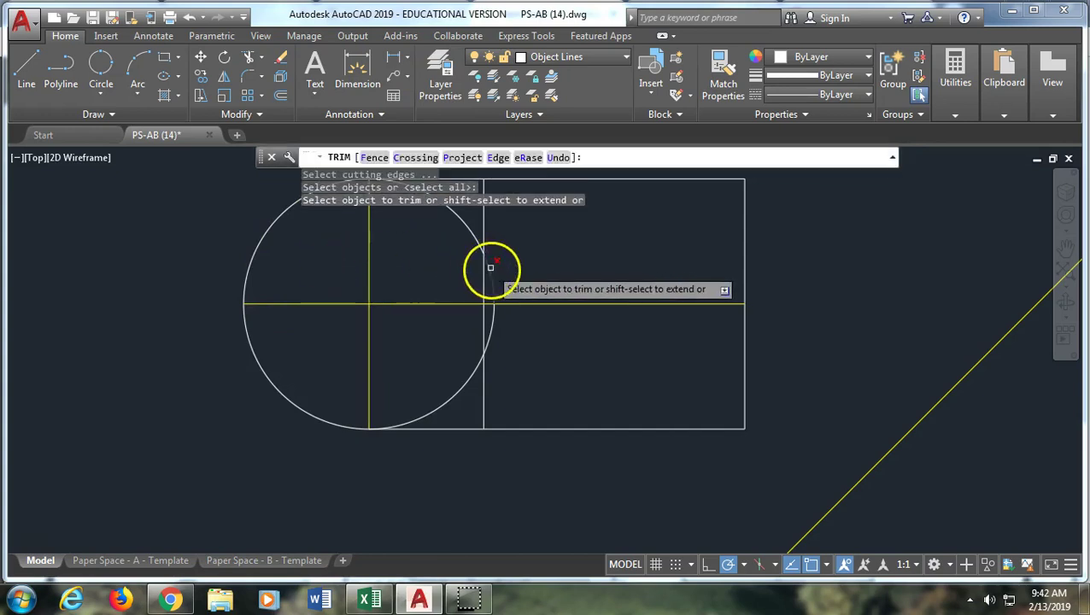
pyautogui.click(494, 276)
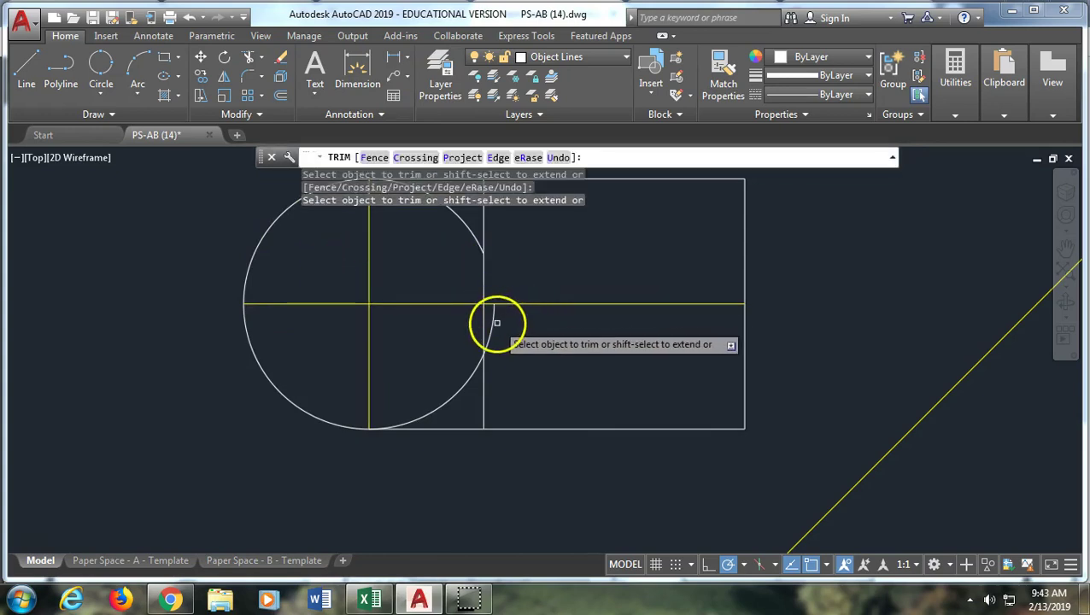
pyautogui.click(461, 386)
pyautogui.click(442, 203)
pyautogui.click(462, 377)
pyautogui.rightClick(457, 376)
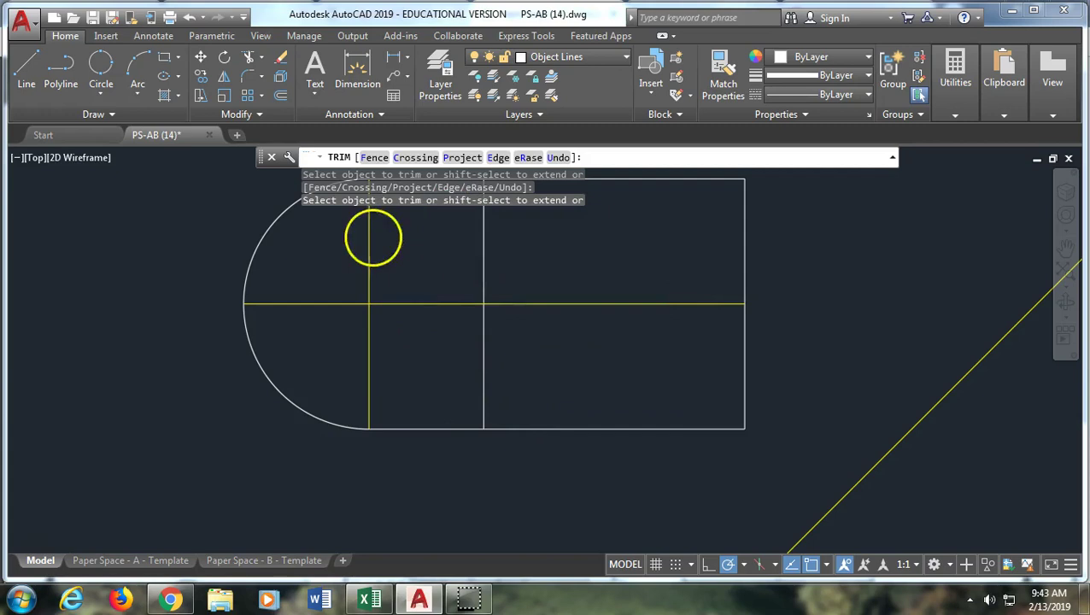
# Draw a circle of radius 1 centred on the midpoint of the top view's right edge, checking the radius in the reference drawing
pyautogui.scroll(-2, 479, 384)
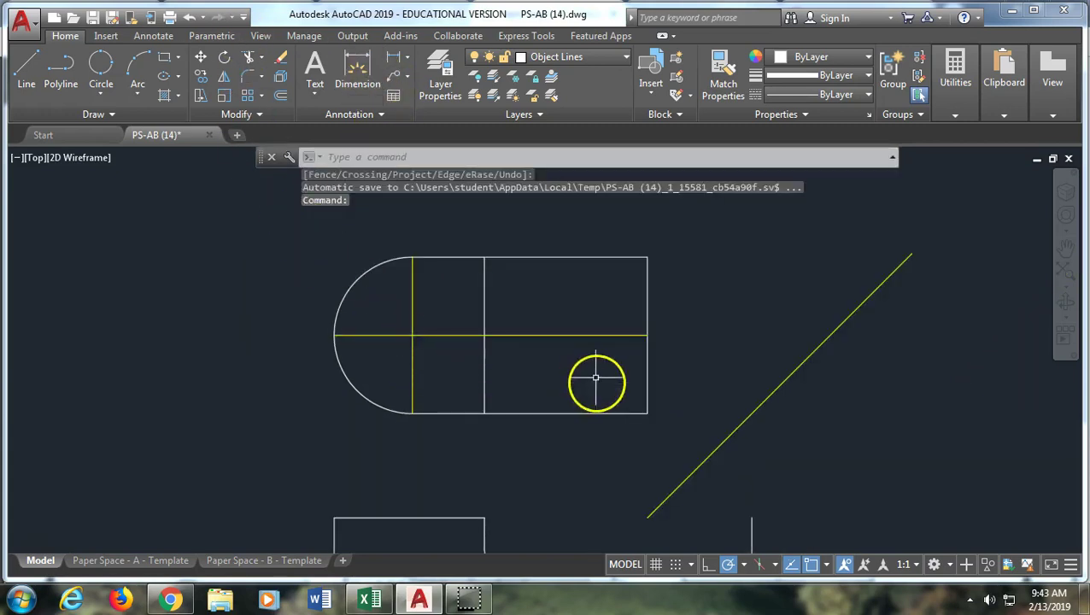
pyautogui.moveTo(595, 378); pyautogui.dragTo(523, 378, button='middle')
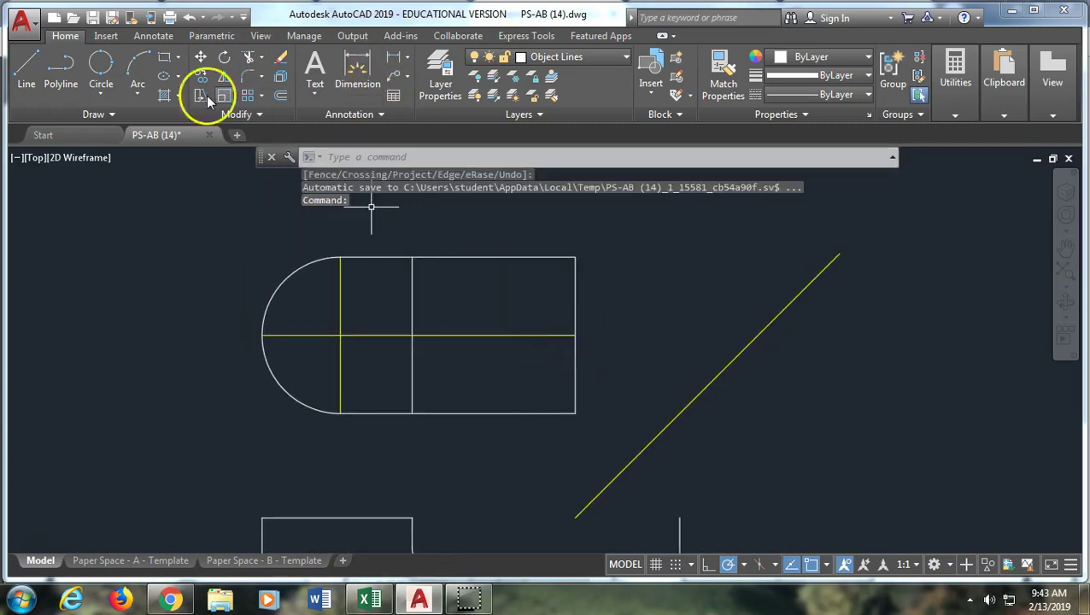
pyautogui.click(100, 93)
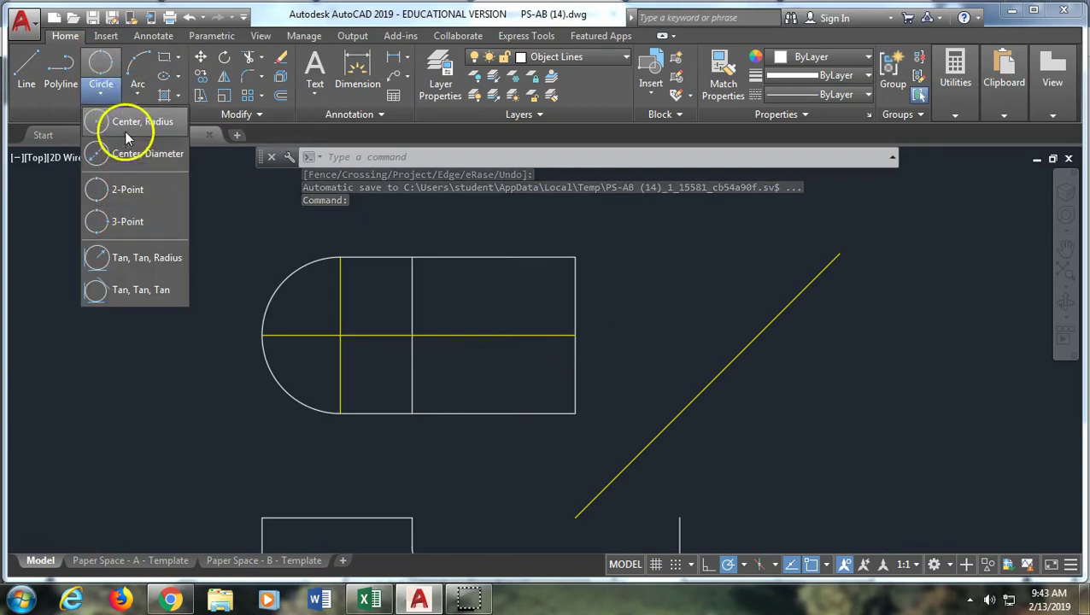
pyautogui.click(126, 122)
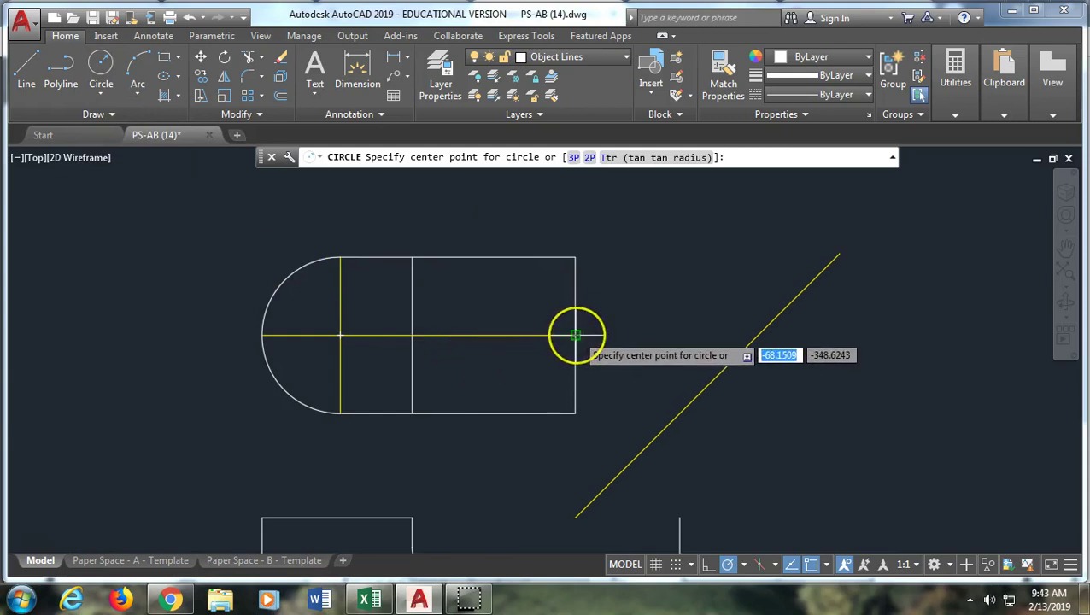
pyautogui.click(576, 335)
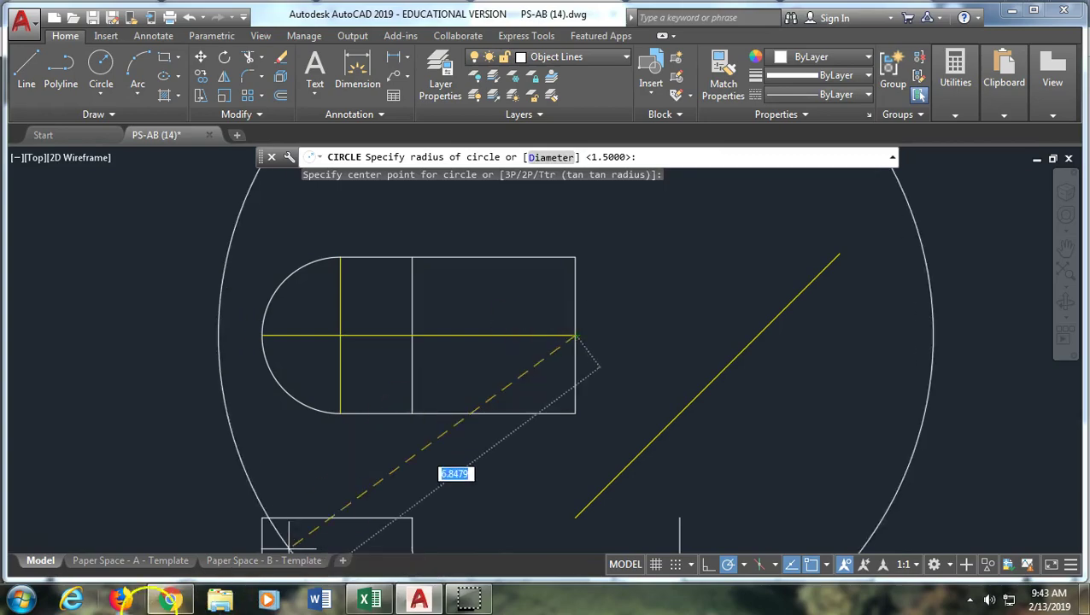
pyautogui.click(171, 599)
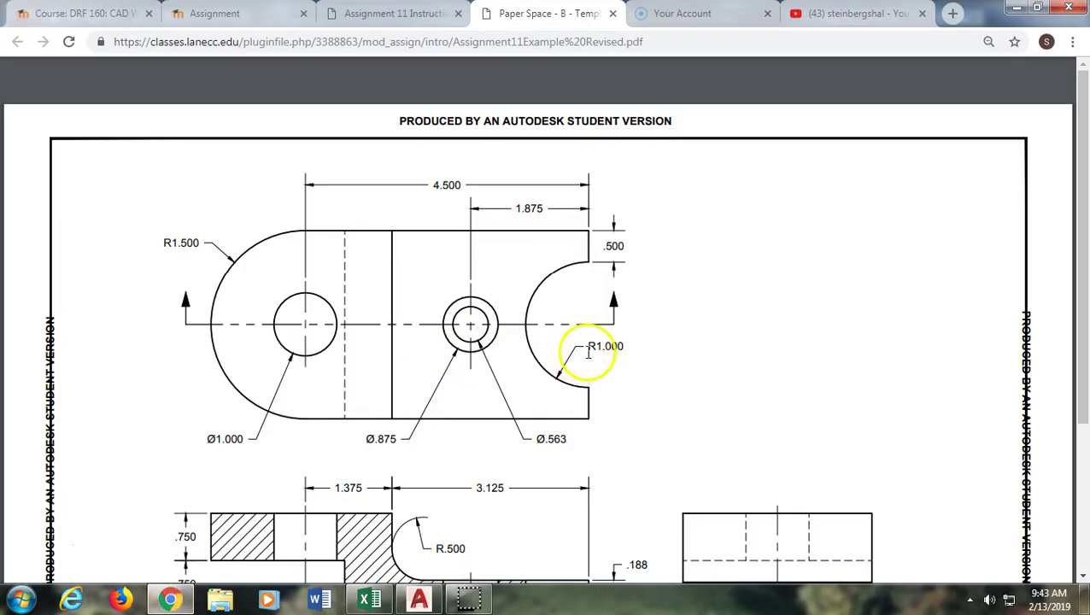
pyautogui.click(419, 602)
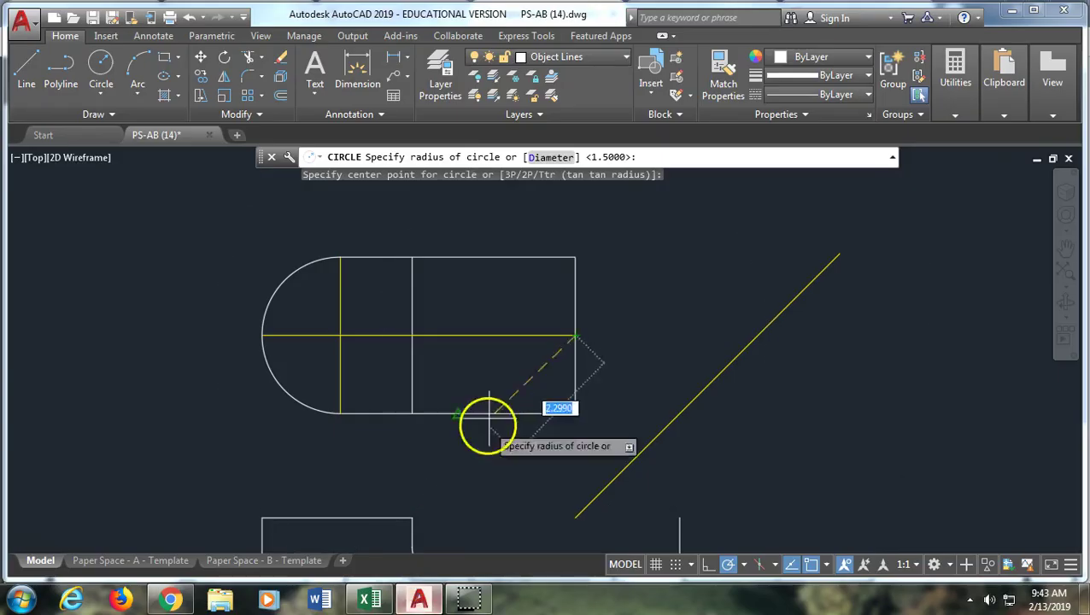
pyautogui.write('1')
pyautogui.press('Return')
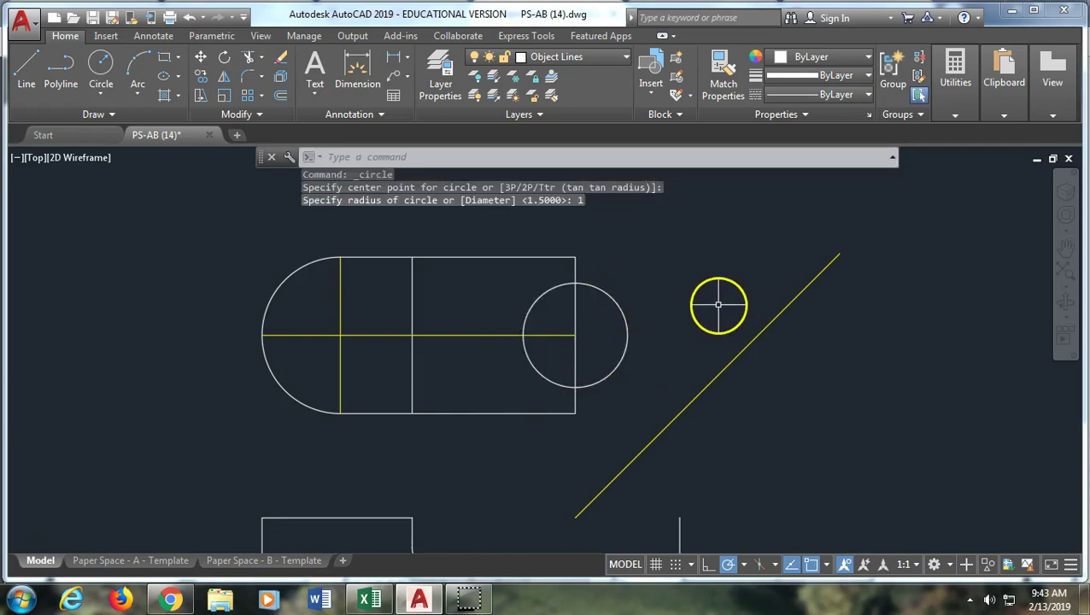
# Trim off the outer half of the radius 1 circle and the part of the right edge inside it
pyautogui.write('tr')
pyautogui.press('Return')
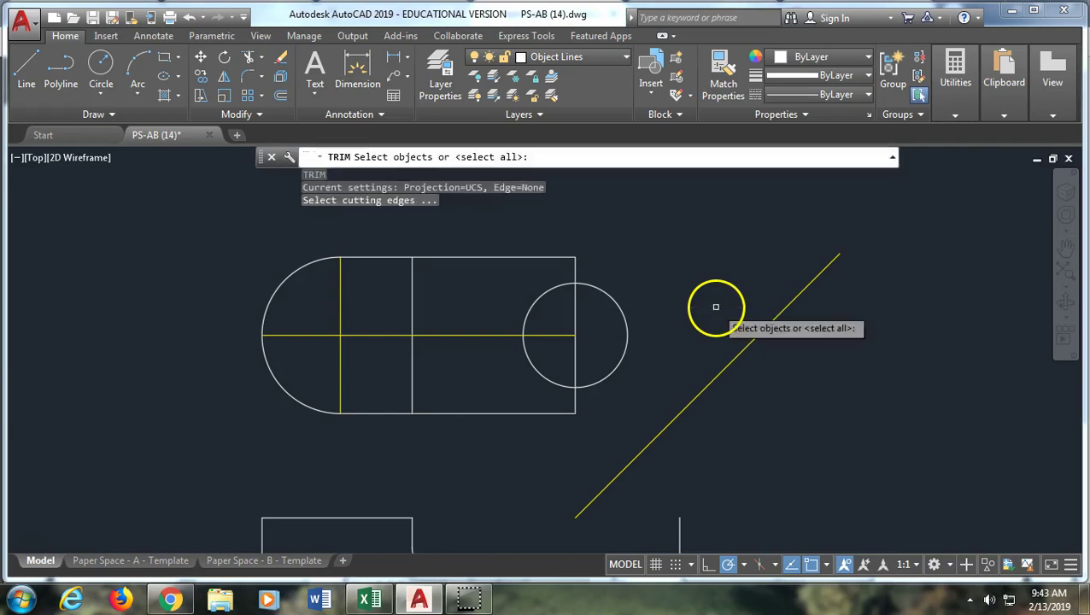
pyautogui.press('Return')
pyautogui.click(628, 310)
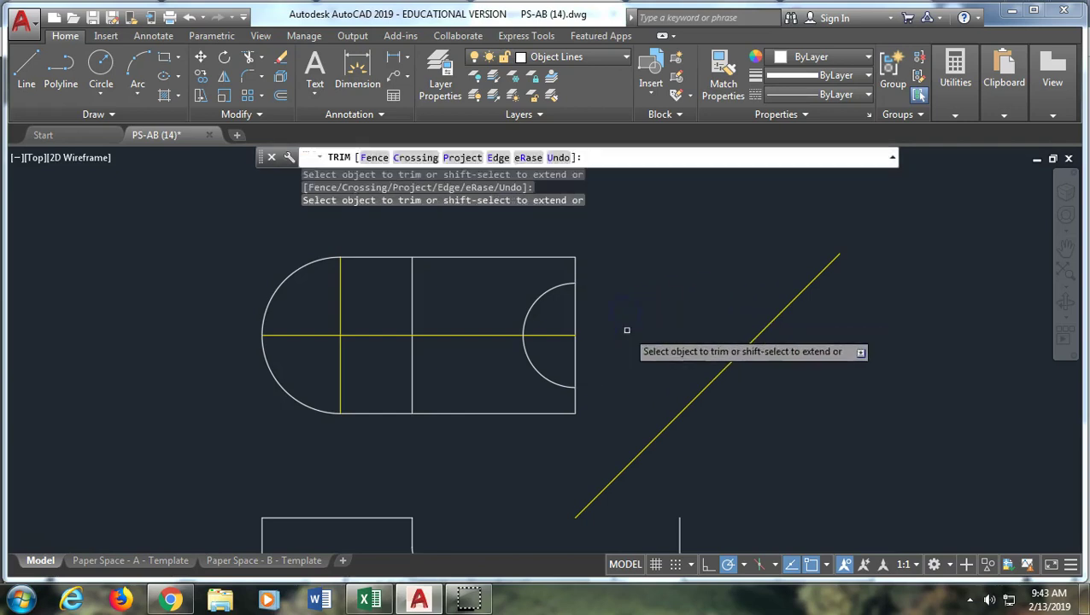
pyautogui.click(574, 309)
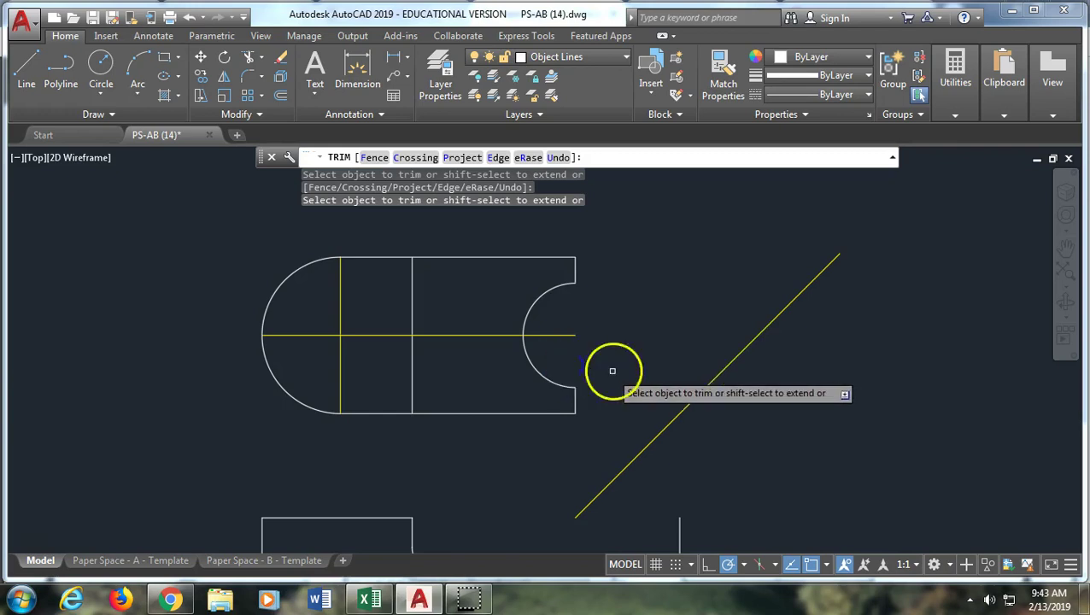
pyautogui.press('Return')
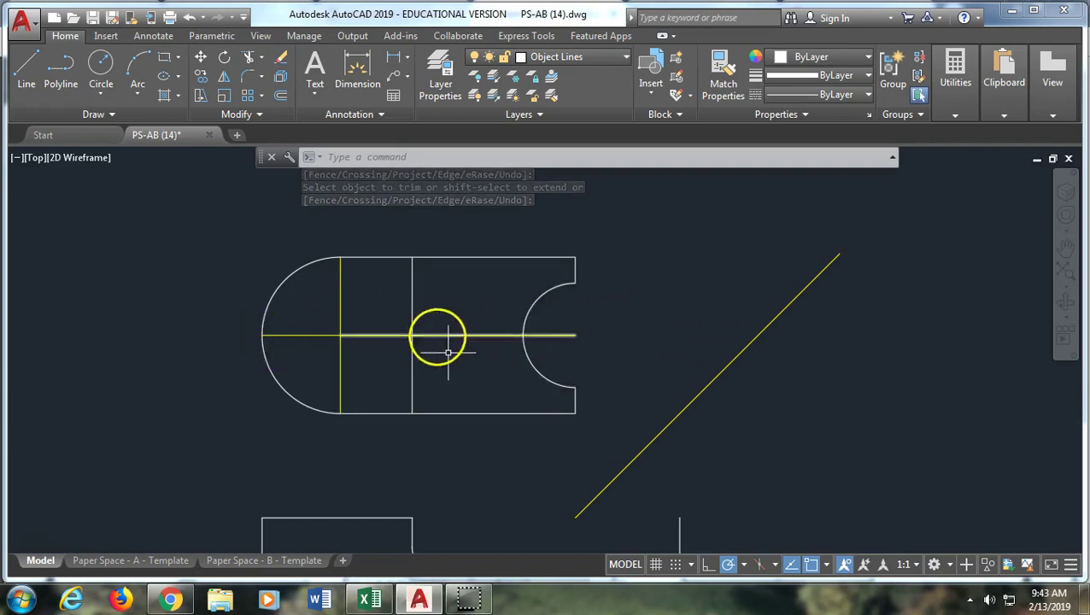
# Check the top view's hole dimensions in the reference drawing and undo the last trim
pyautogui.click(173, 602)
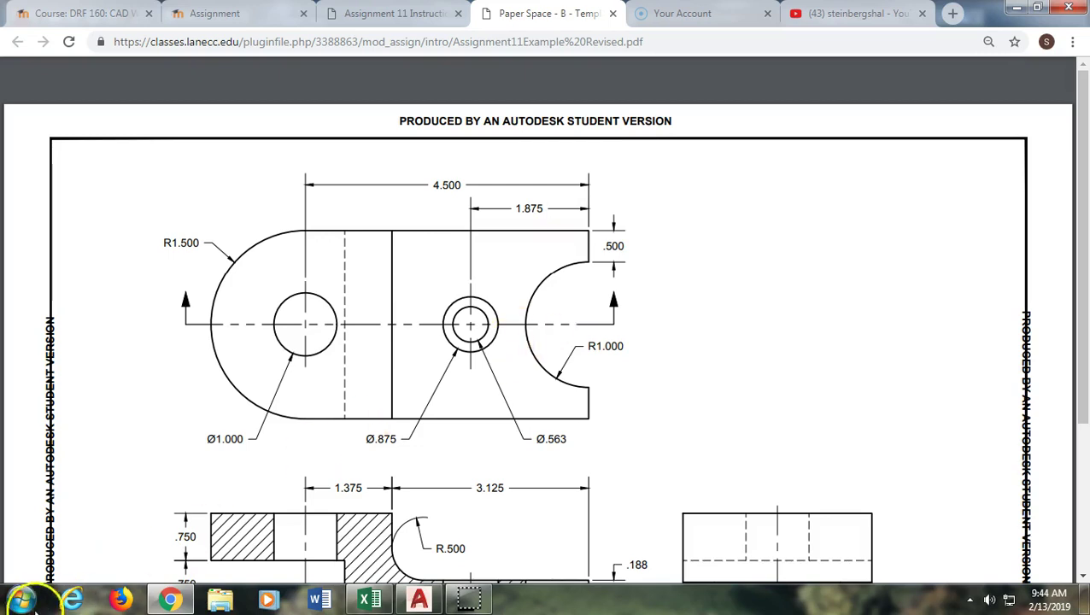
pyautogui.click(418, 598)
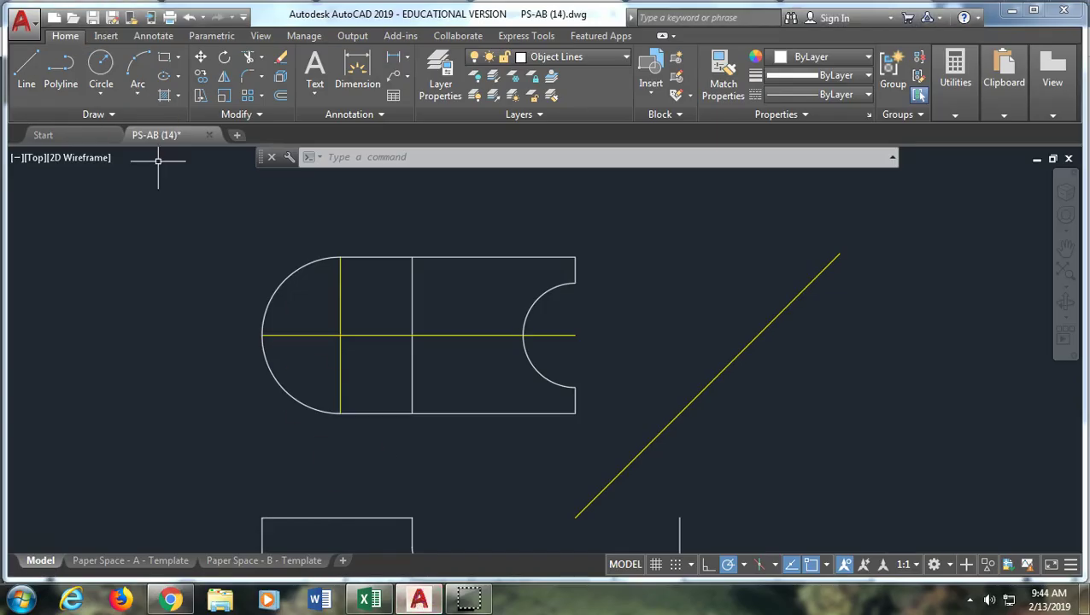
pyautogui.click(189, 17)
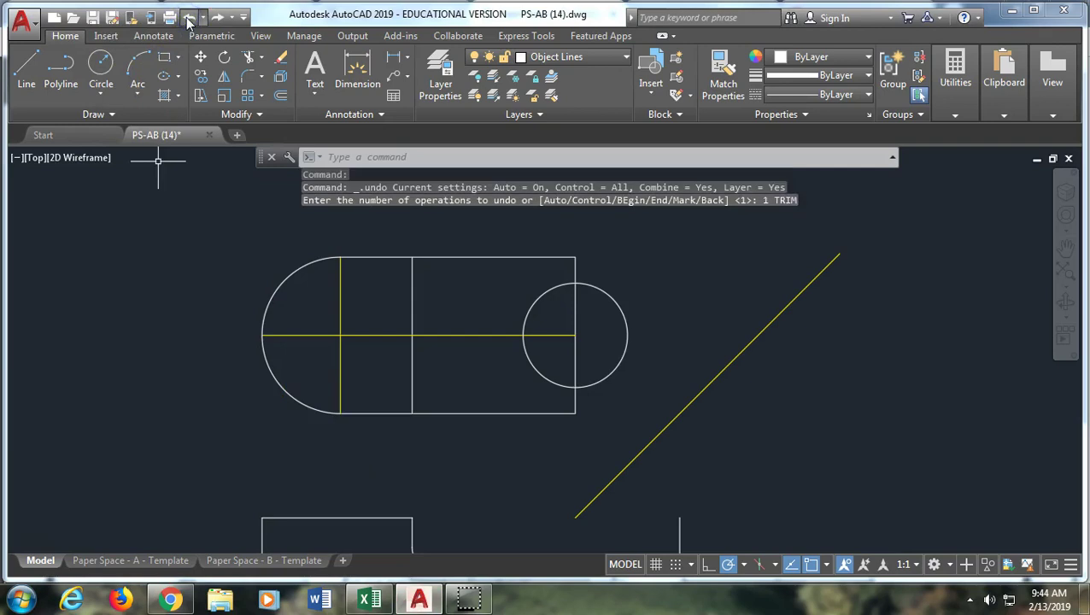
# Draw a .563 diameter circle on the horizontal construction line, centred 1.875 left of the right edge's midpoint
pyautogui.click(101, 65)
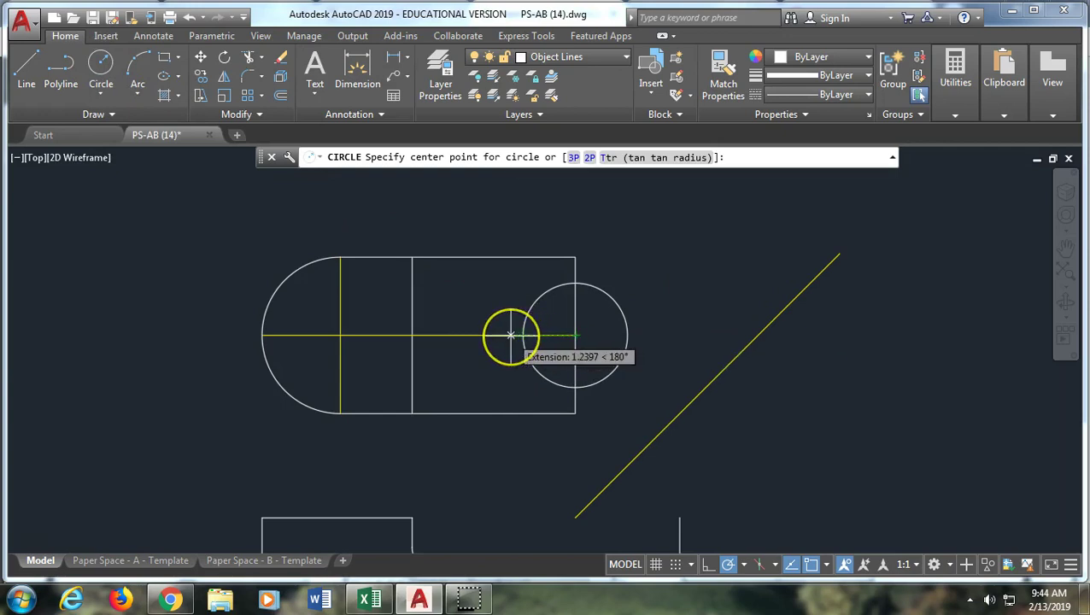
pyautogui.write('1.87')
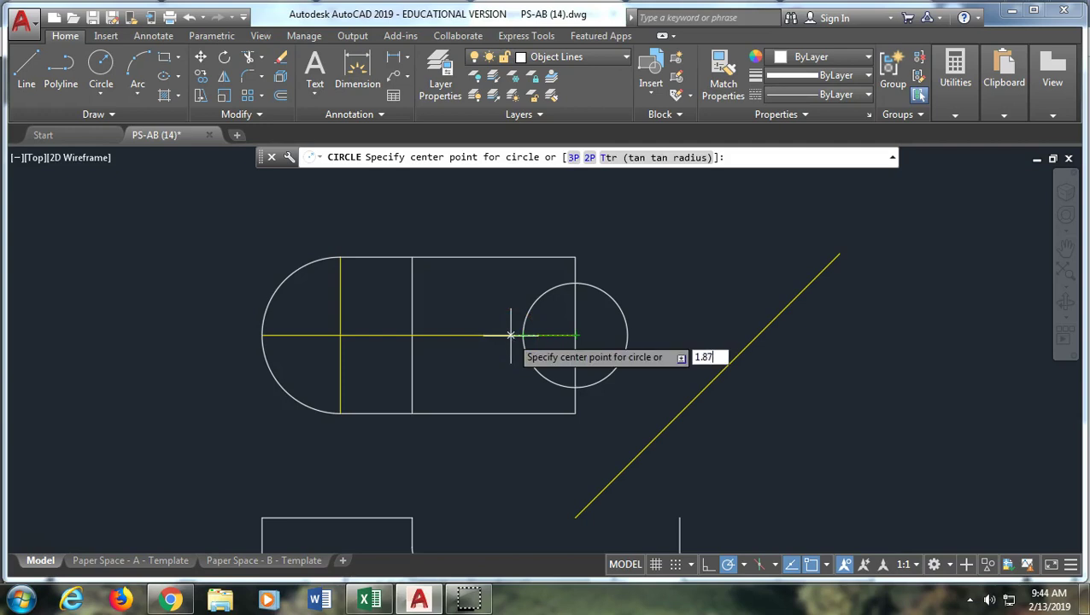
pyautogui.write('5')
pyautogui.press('Return')
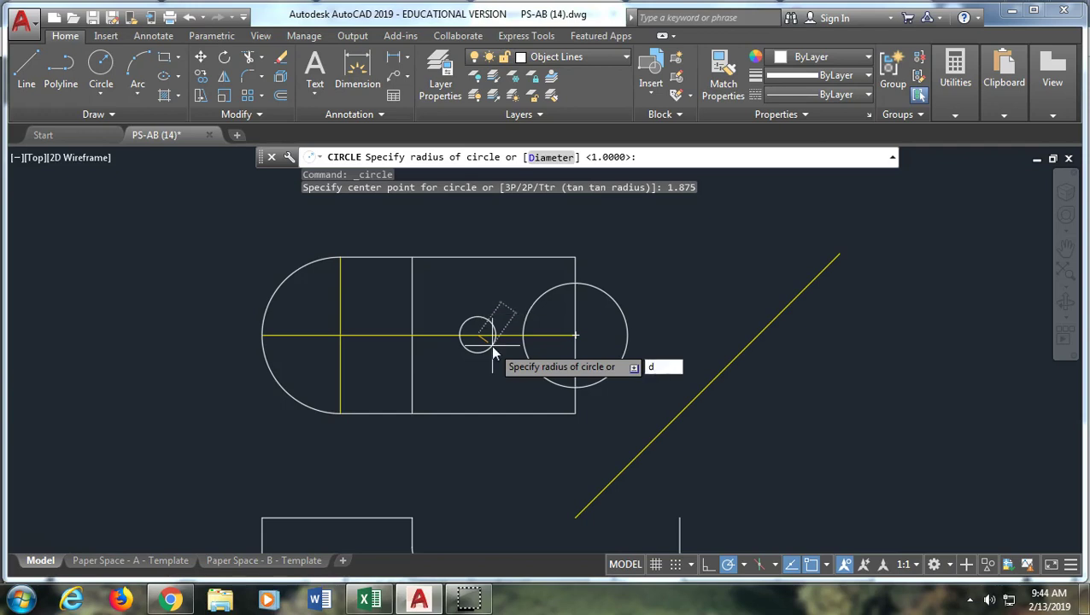
pyautogui.press('Return')
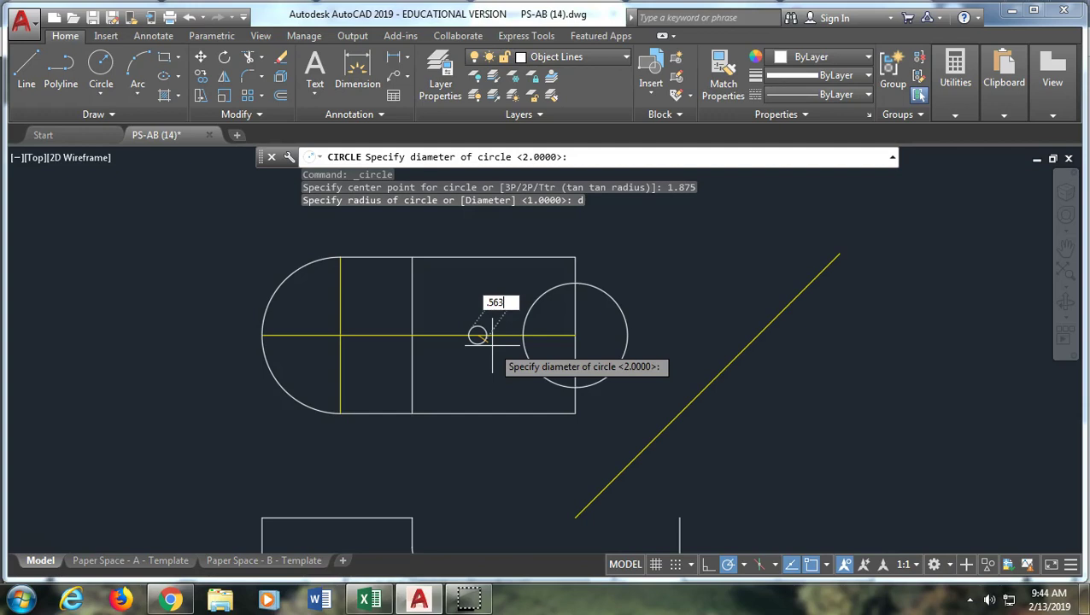
pyautogui.press('Return')
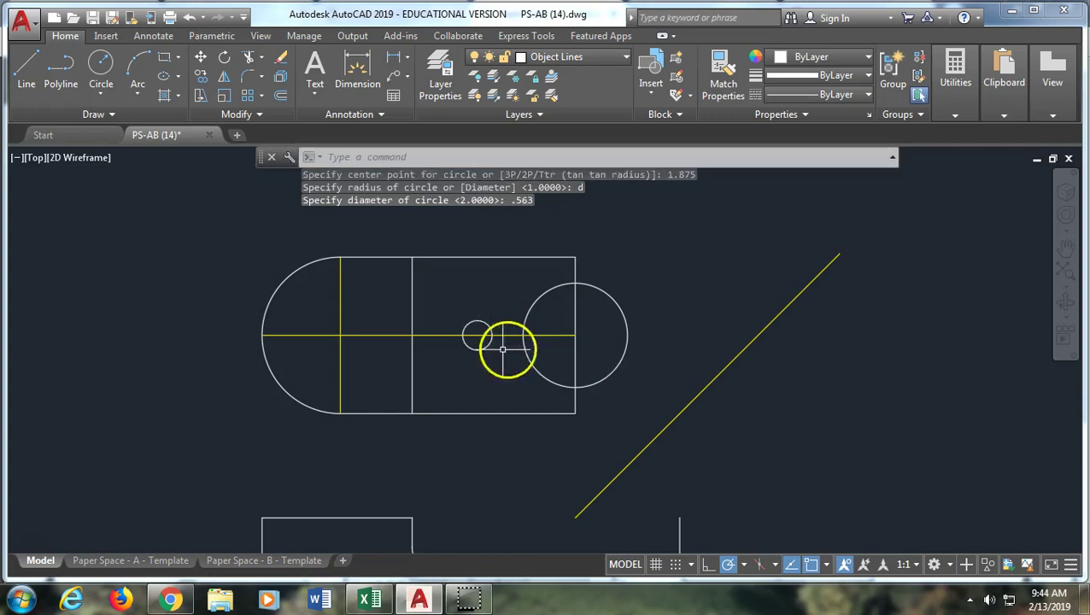
# Draw a .875 diameter circle concentric with the .563 diameter circle in the top view
pyautogui.click(101, 62)
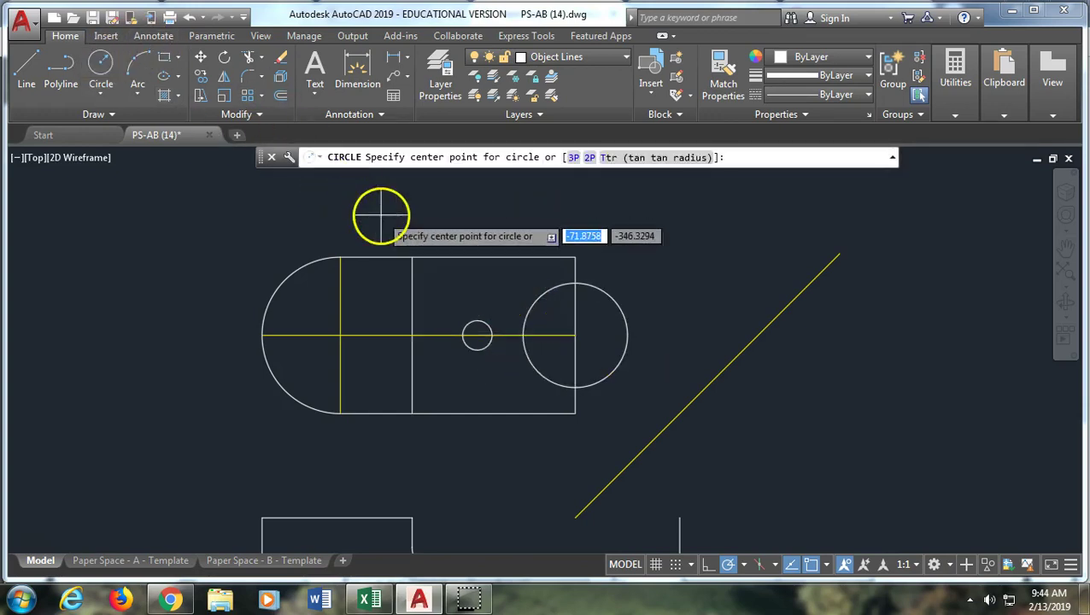
pyautogui.click(101, 94)
pyautogui.click(137, 156)
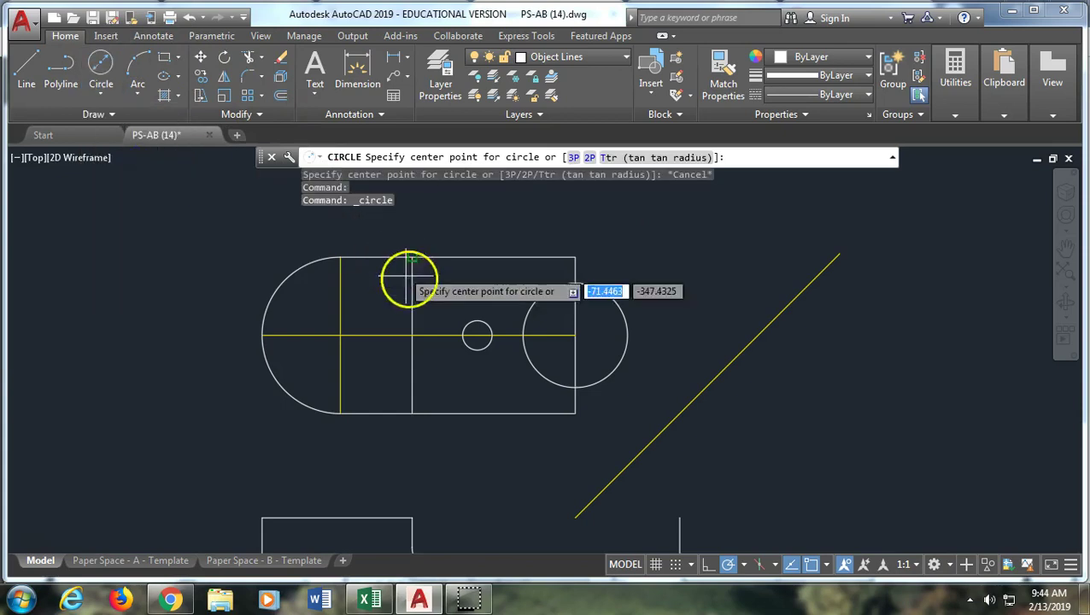
pyautogui.click(477, 335)
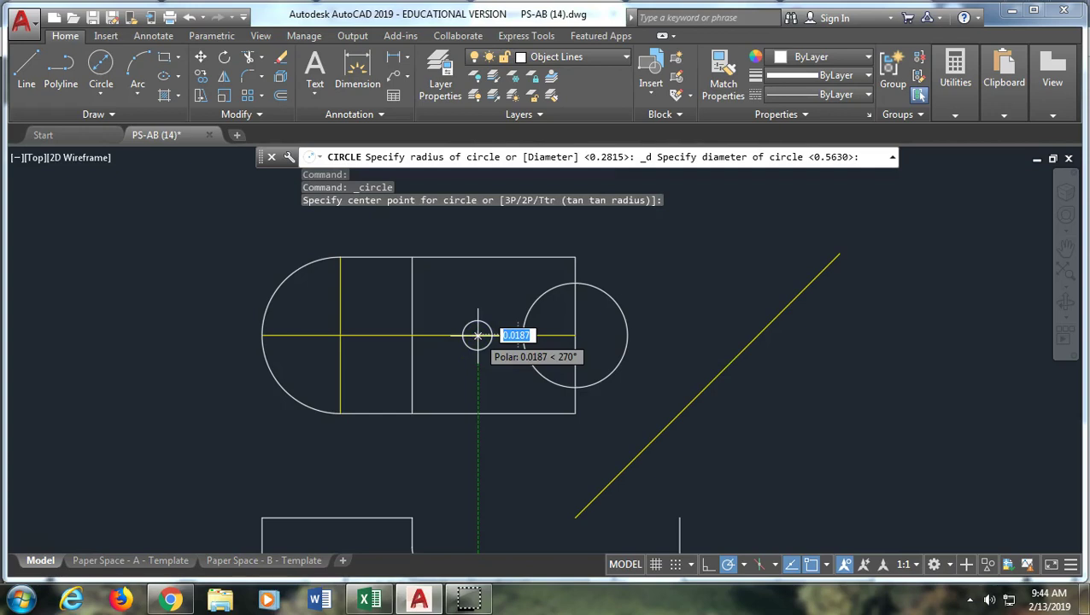
pyautogui.press('BackSpace')
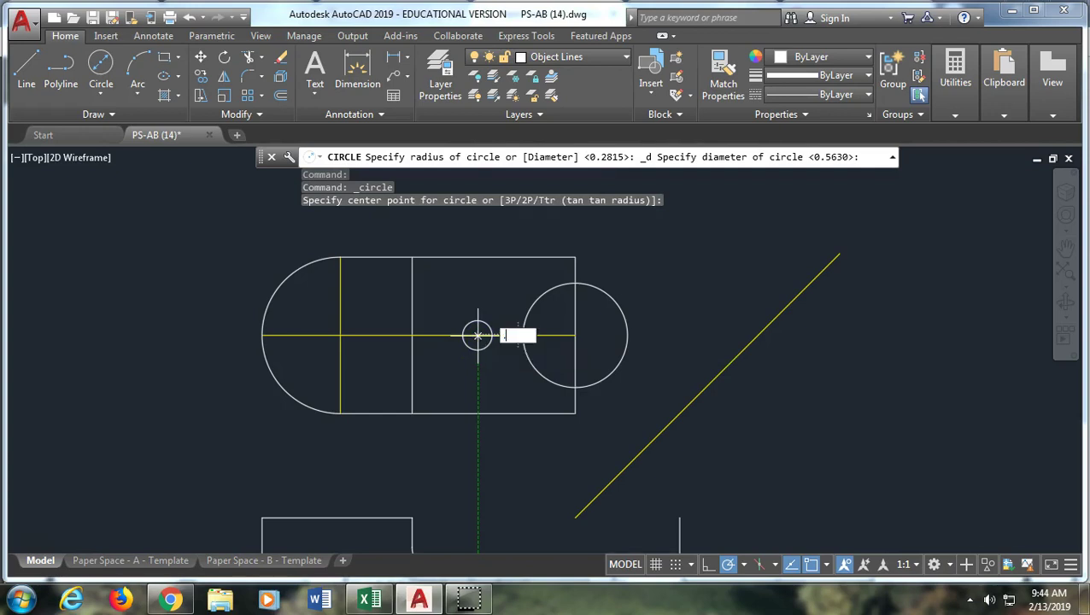
pyautogui.write('.875')
pyautogui.press('Return')
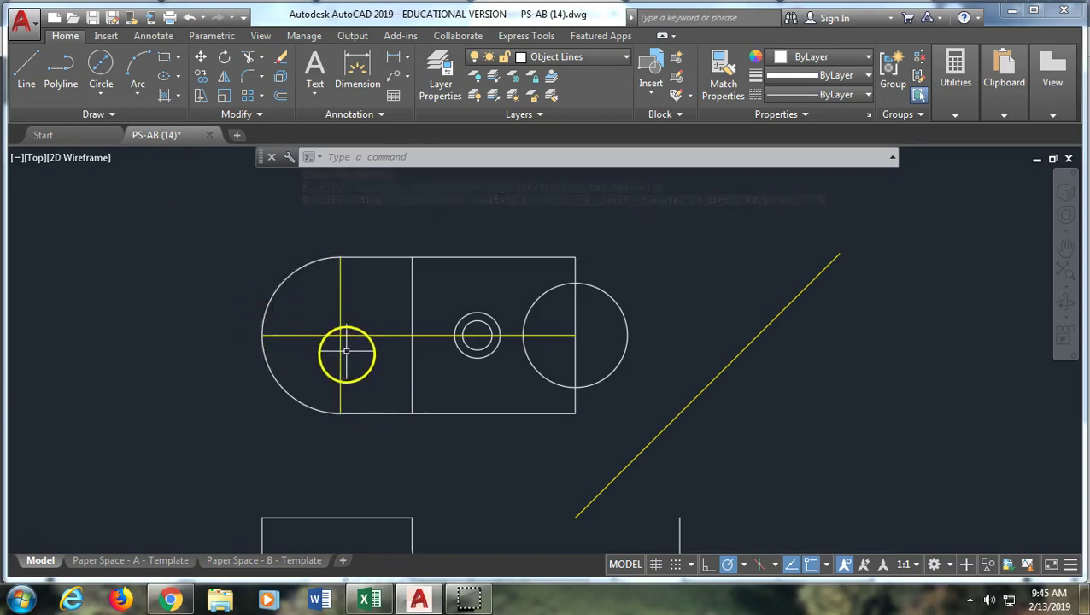
# Draw a 1 diameter circle centred where the vertical and horizontal construction lines cross in the top view's rounded end
pyautogui.click(102, 61)
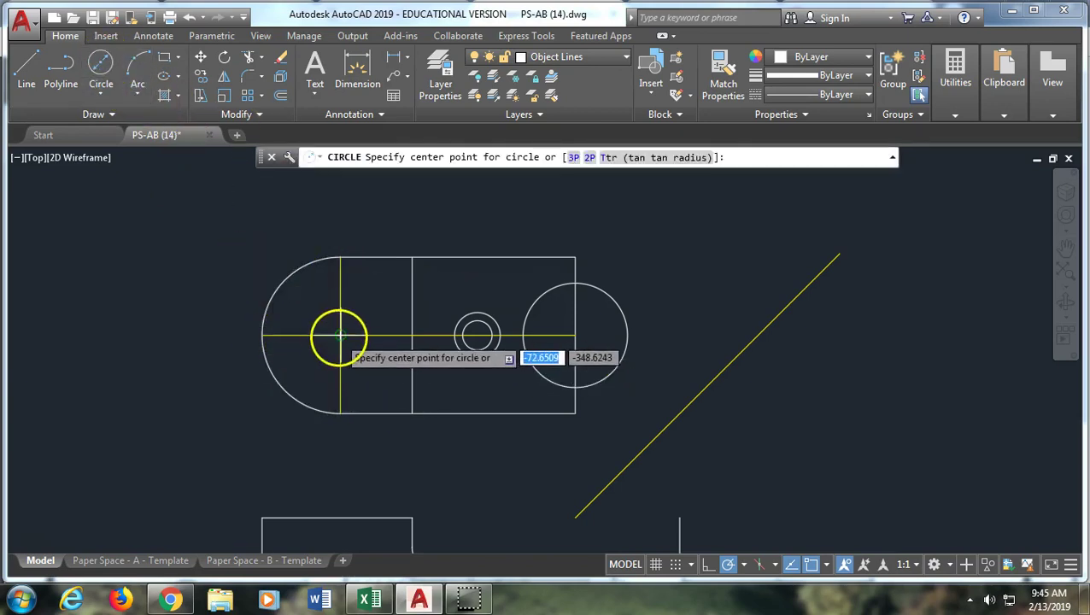
pyautogui.click(339, 335)
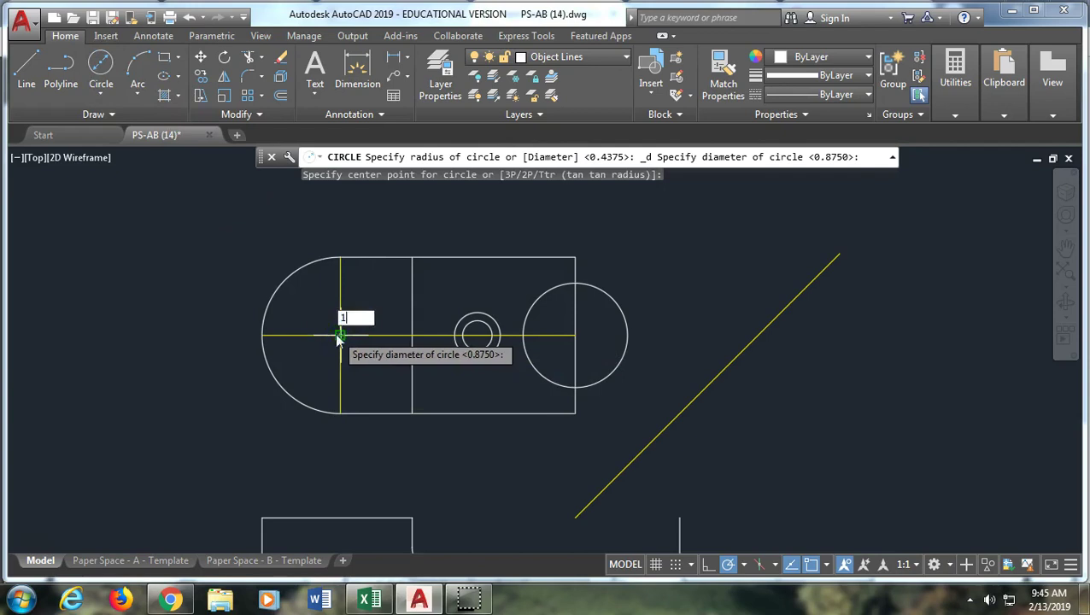
pyautogui.write('1')
pyautogui.press('Return')
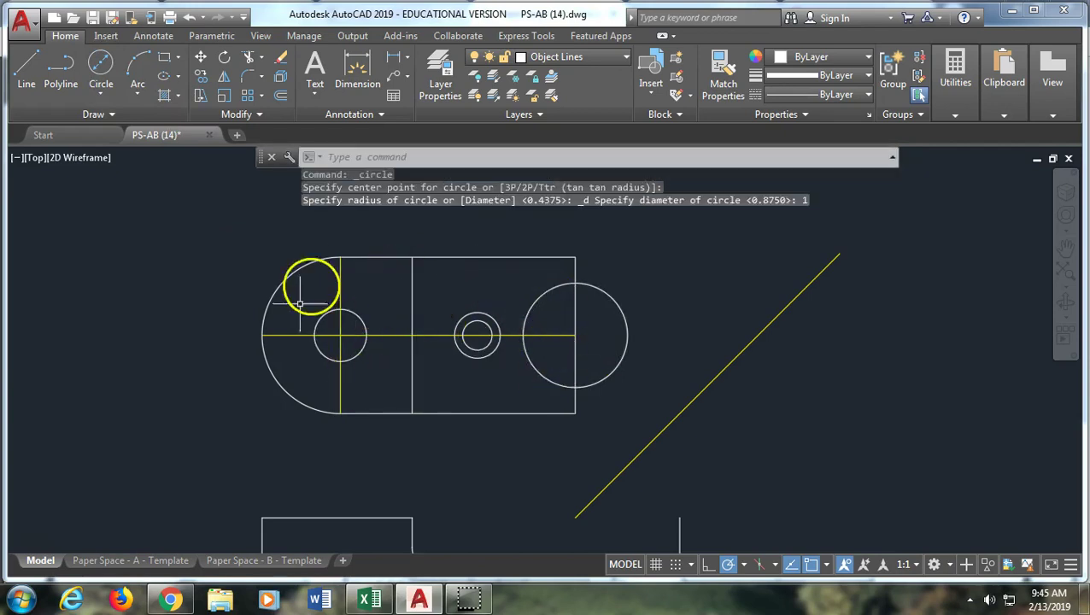
# Trim off the outer half of the radius 1 circle and the part of the top view's right edge inside it
pyautogui.write('t')
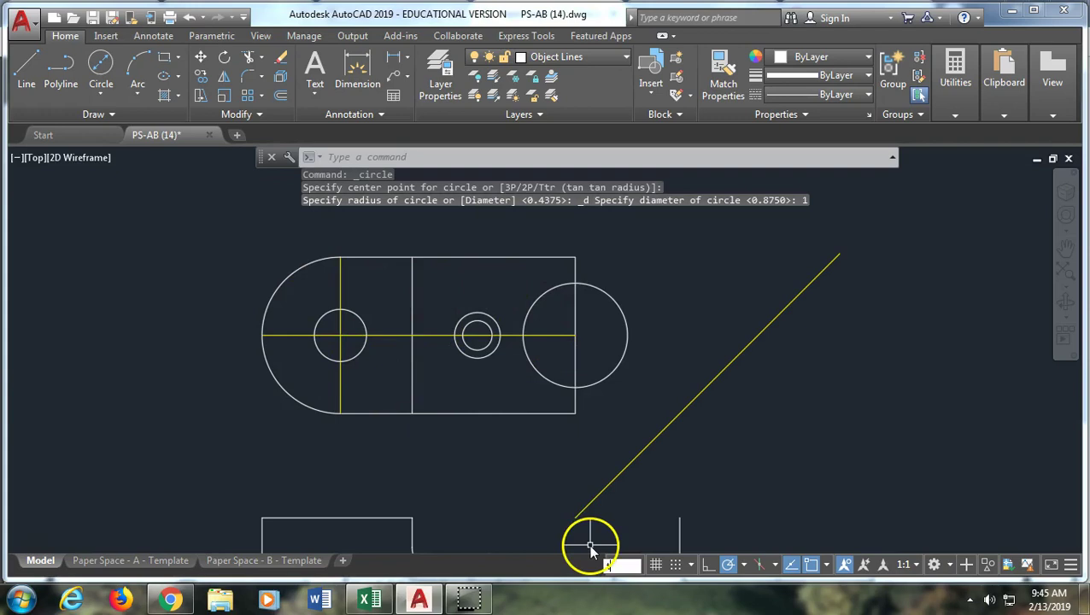
pyautogui.write('r')
pyautogui.press('Return')
pyautogui.press('Return')
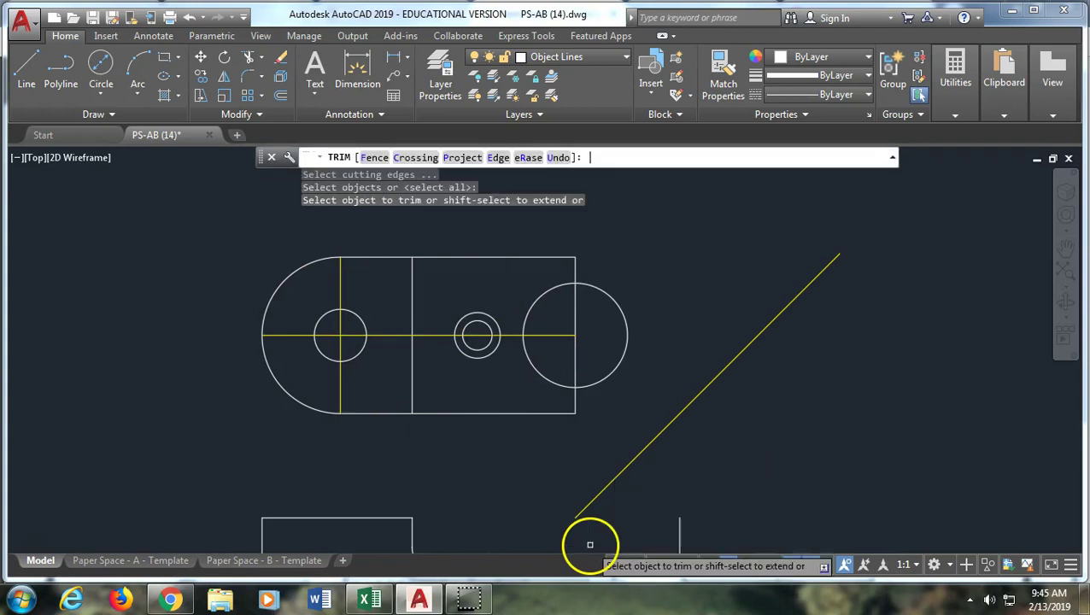
pyautogui.click(627, 313)
pyautogui.click(575, 305)
pyautogui.click(571, 363)
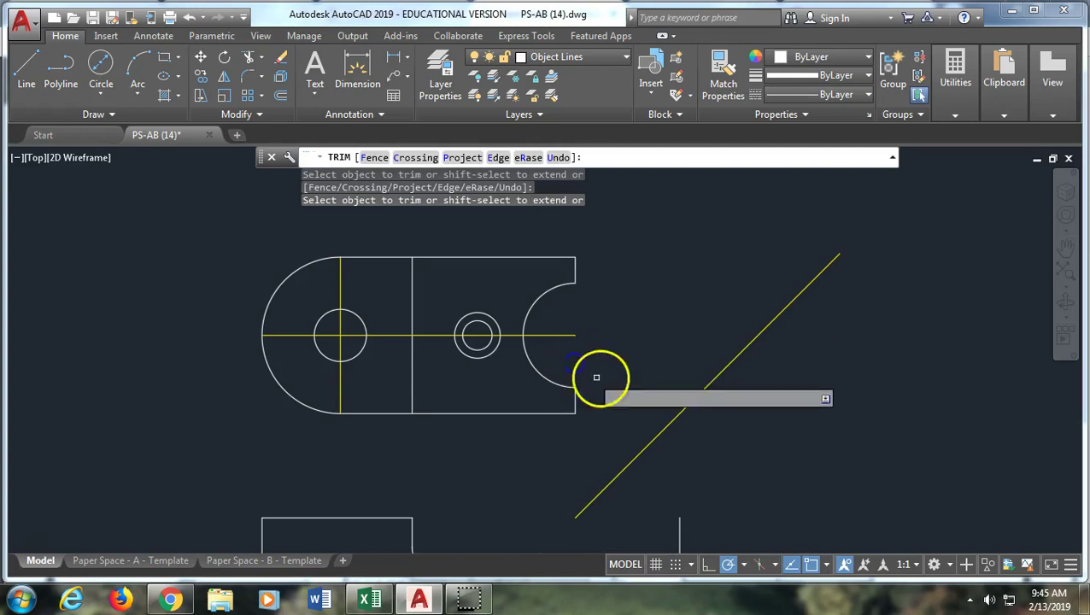
pyautogui.press('Return')
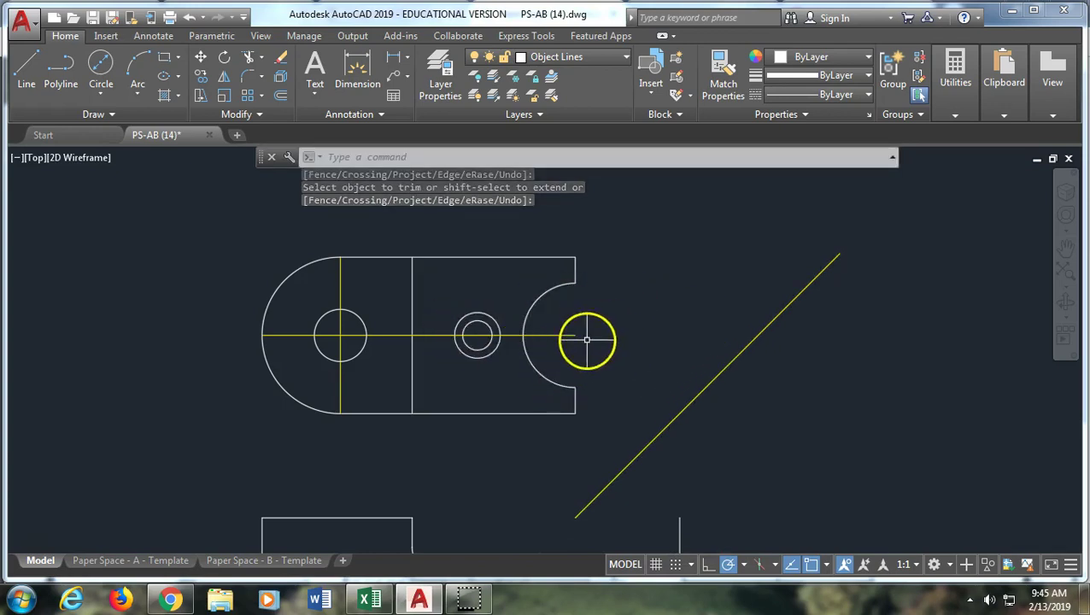
pyautogui.click(585, 385)
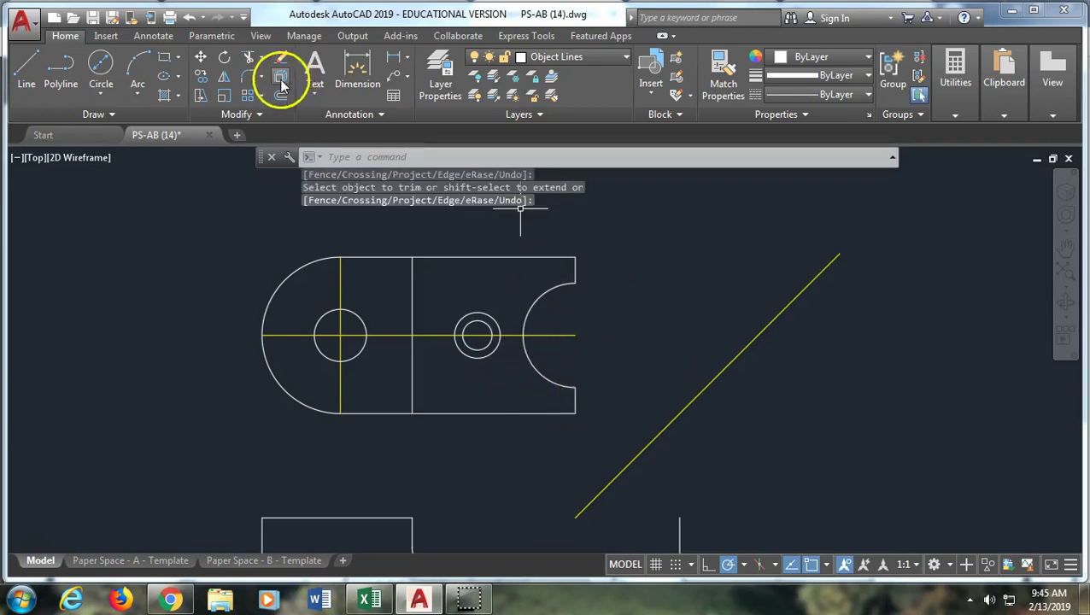
# Make the Construction layer current and draw a horizontal line from the top view's lower right corner to the diagonal line
pyautogui.click(605, 60)
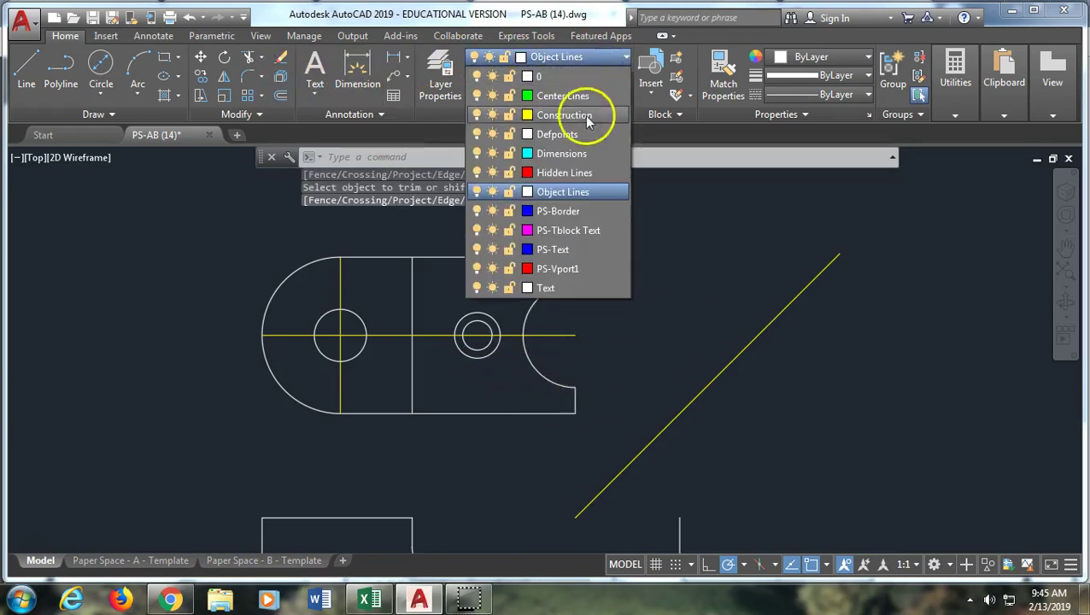
pyautogui.click(586, 115)
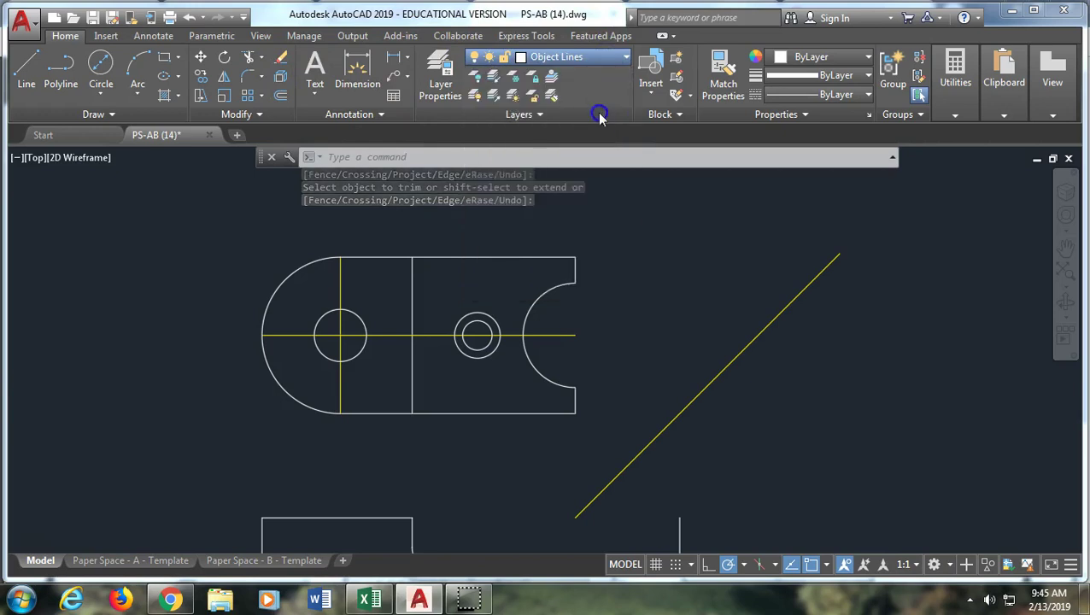
pyautogui.click(25, 70)
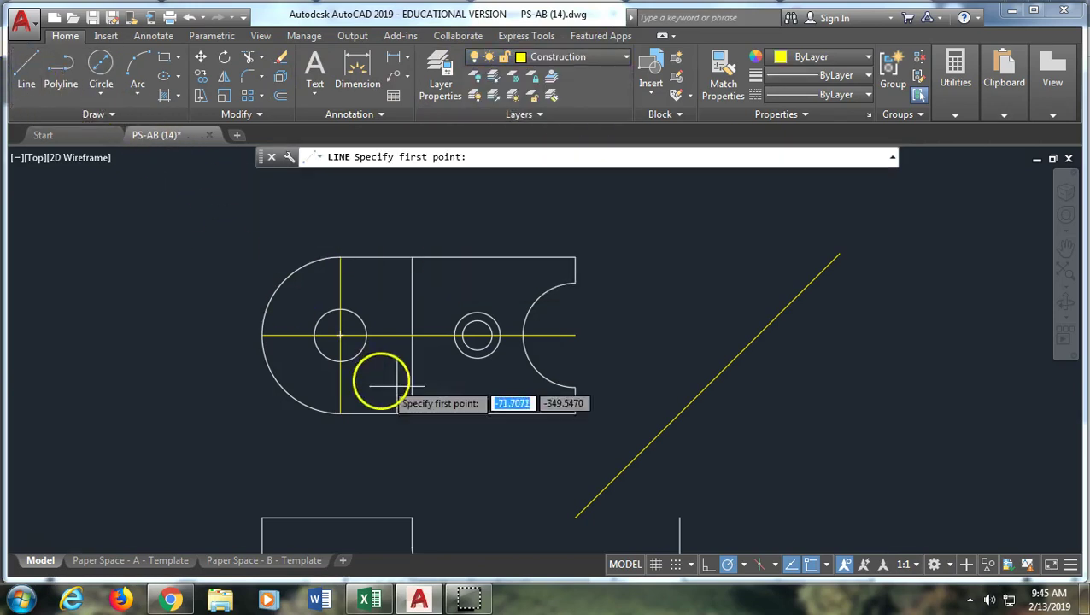
pyautogui.click(678, 413)
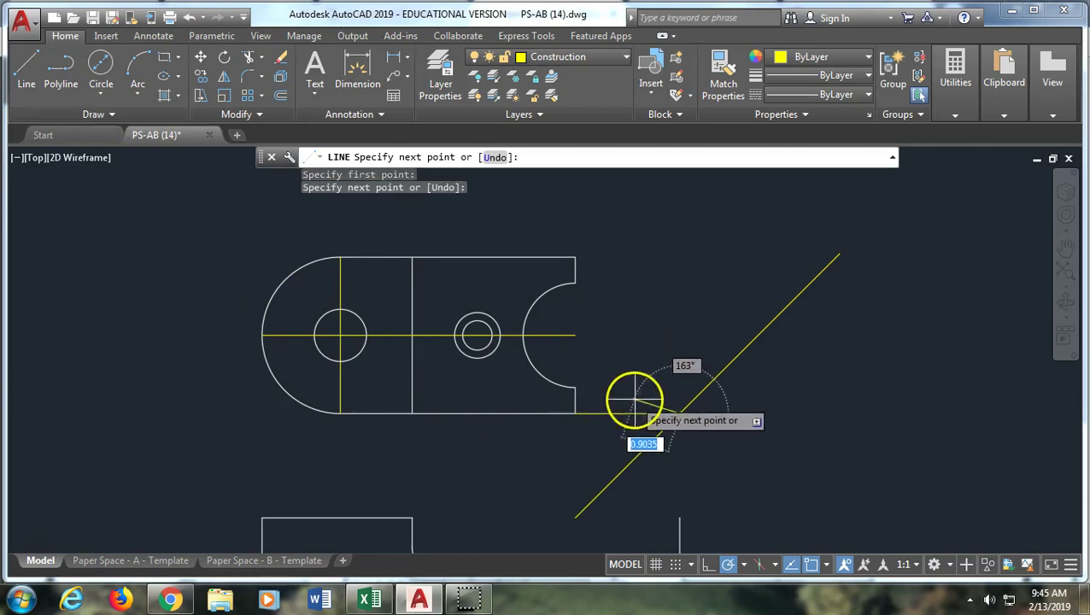
pyautogui.click(603, 398)
pyautogui.press('Return')
pyautogui.press('Return')
# Project the radius 1 notch's lower end and the 1 diameter circle's lowest point horizontally to the diagonal line
pyautogui.click(575, 388)
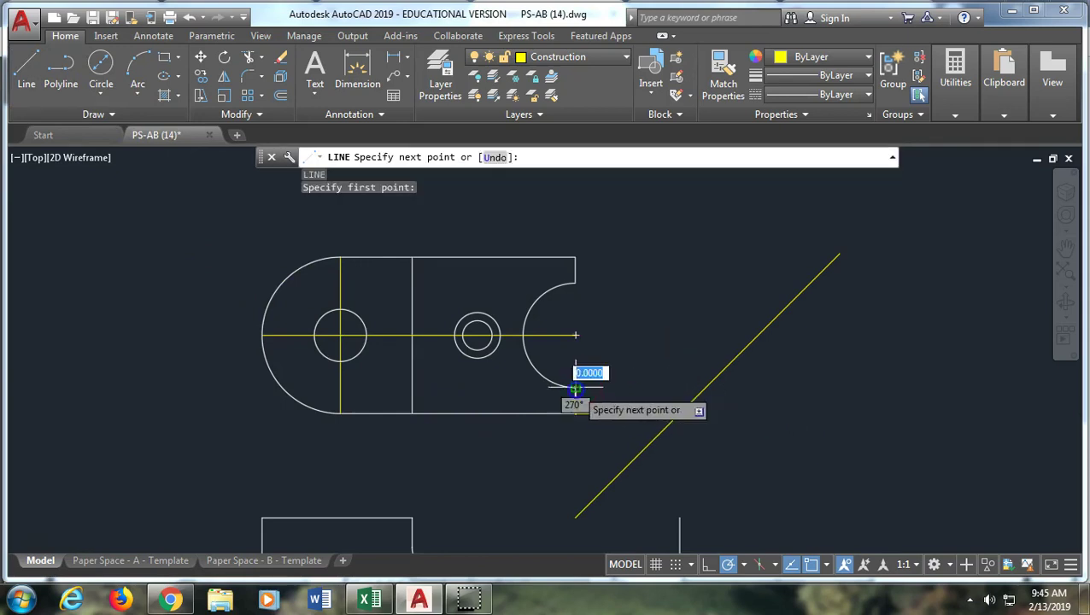
pyautogui.click(703, 388)
pyautogui.press('Return')
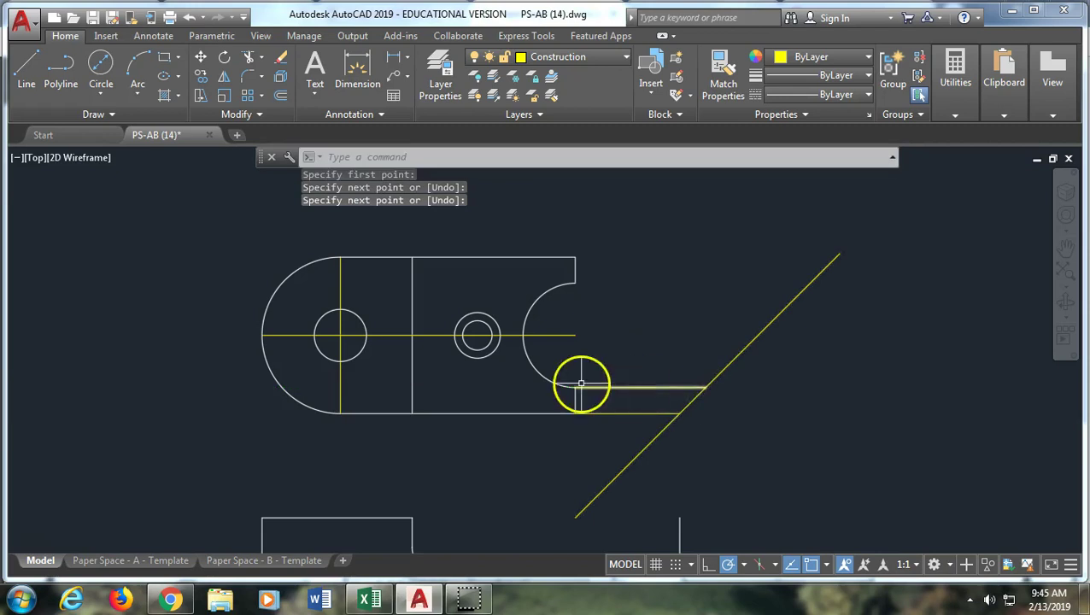
pyautogui.press('Return')
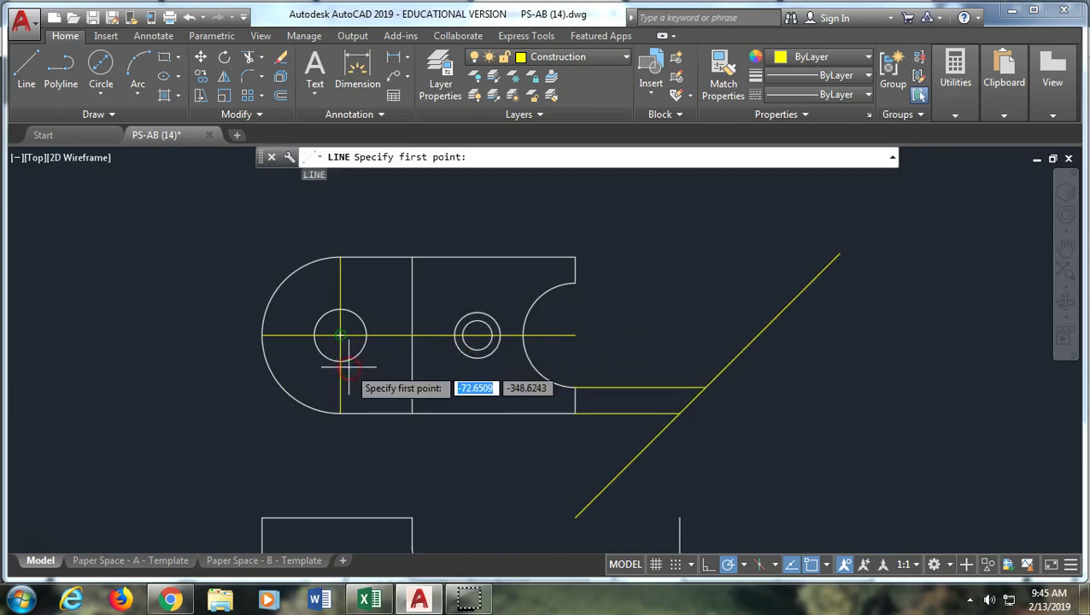
pyautogui.click(340, 360)
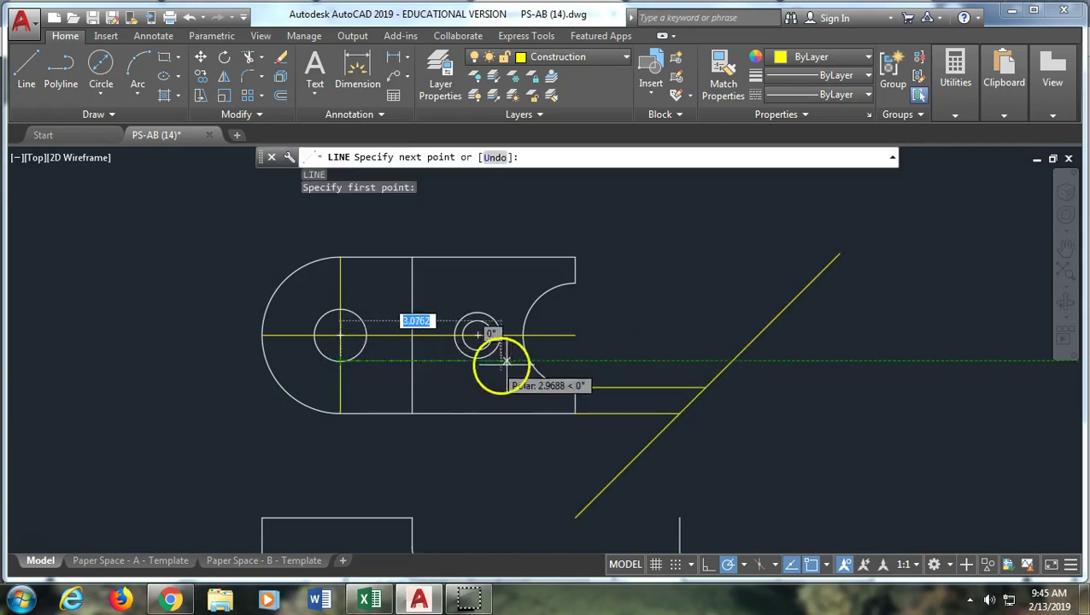
pyautogui.click(732, 361)
pyautogui.press('Return')
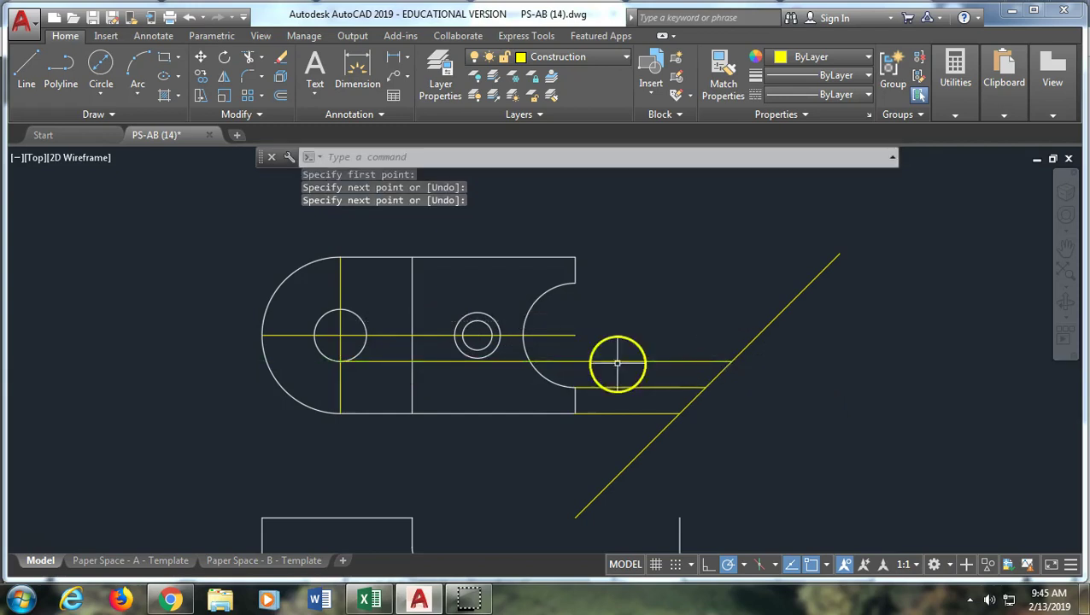
# Turn on the Quadrant object snap and draw a horizontal construction line from the .875 circle's bottom quadrant to the diagonal line
pyautogui.scroll(4, 468, 364)
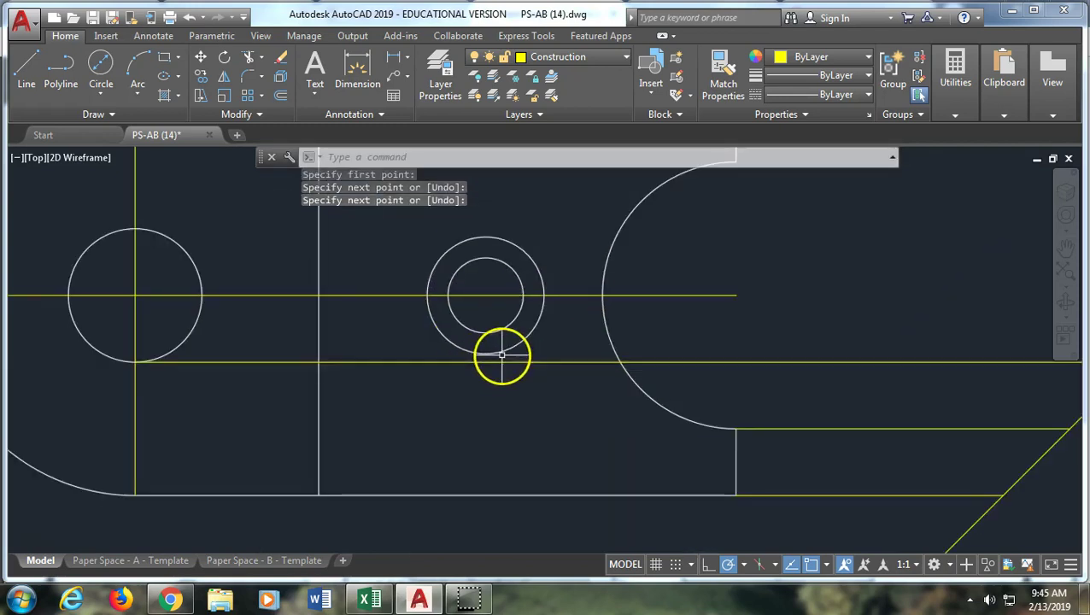
pyautogui.press('Return')
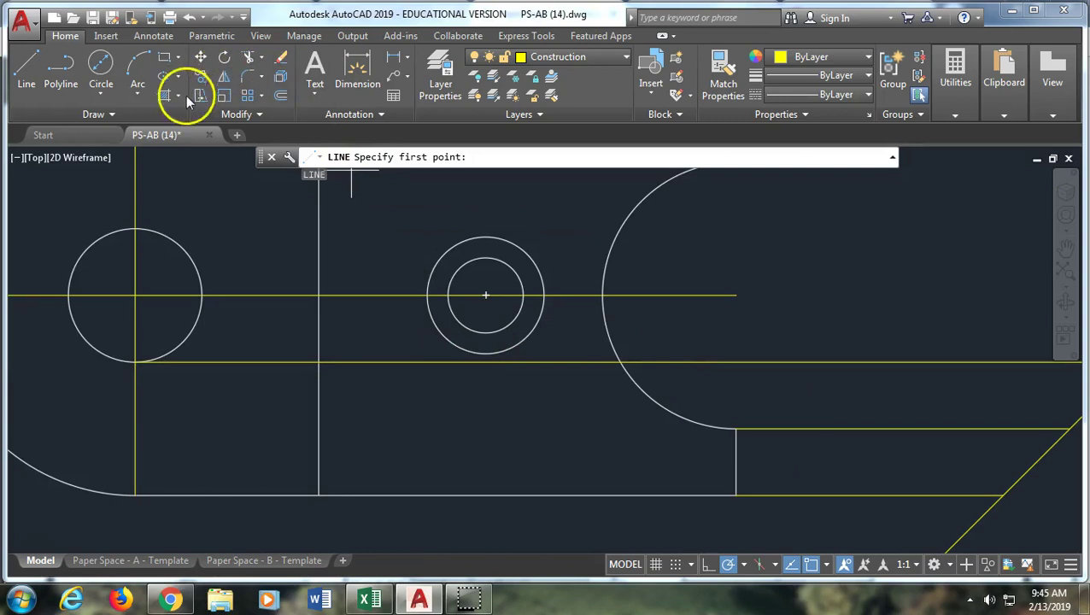
pyautogui.click(28, 77)
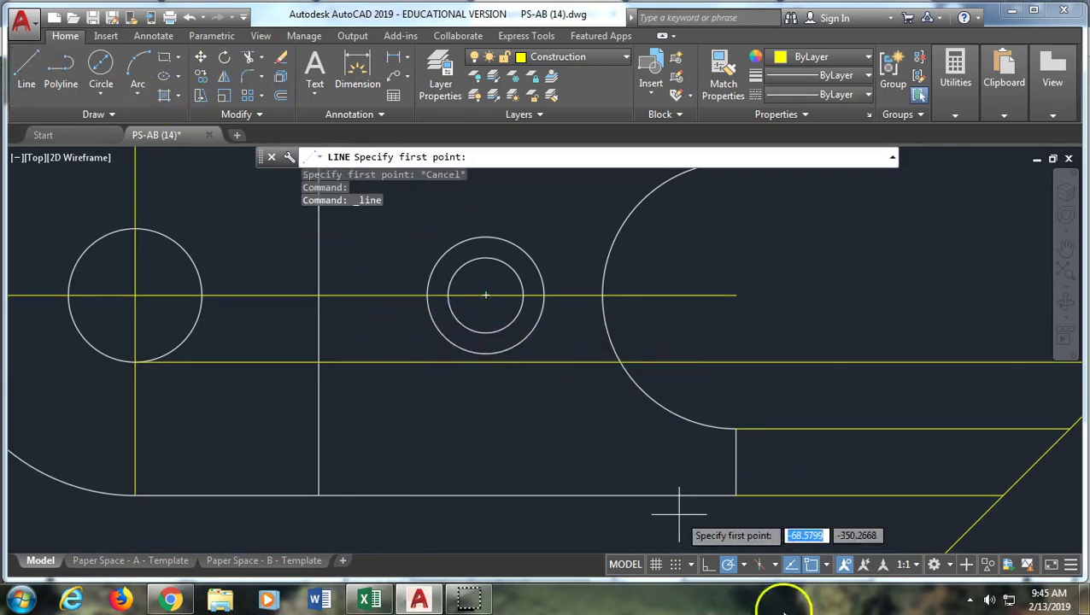
pyautogui.click(827, 564)
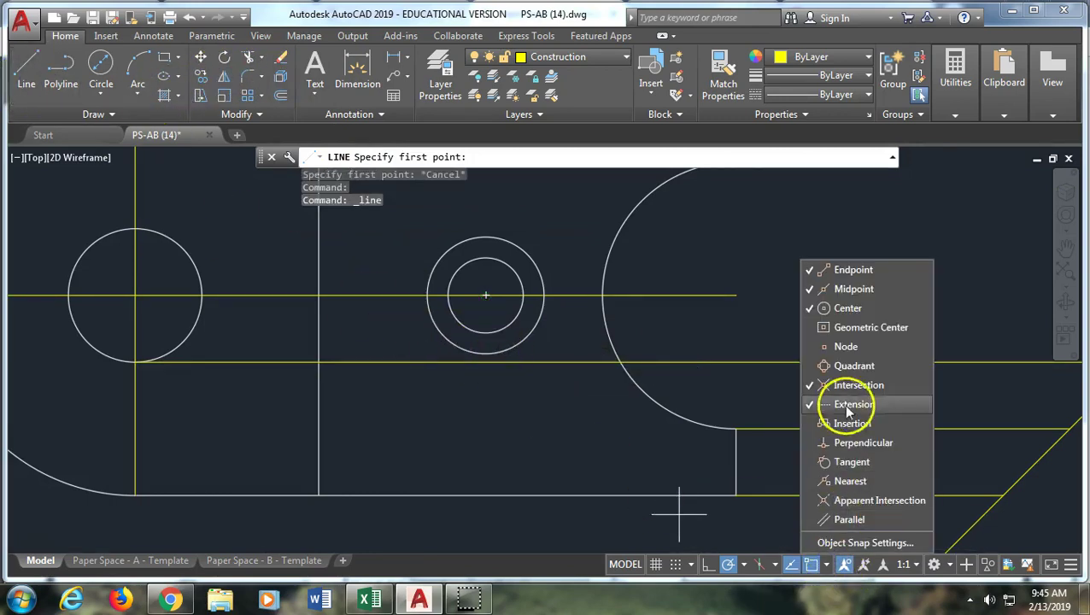
pyautogui.click(852, 367)
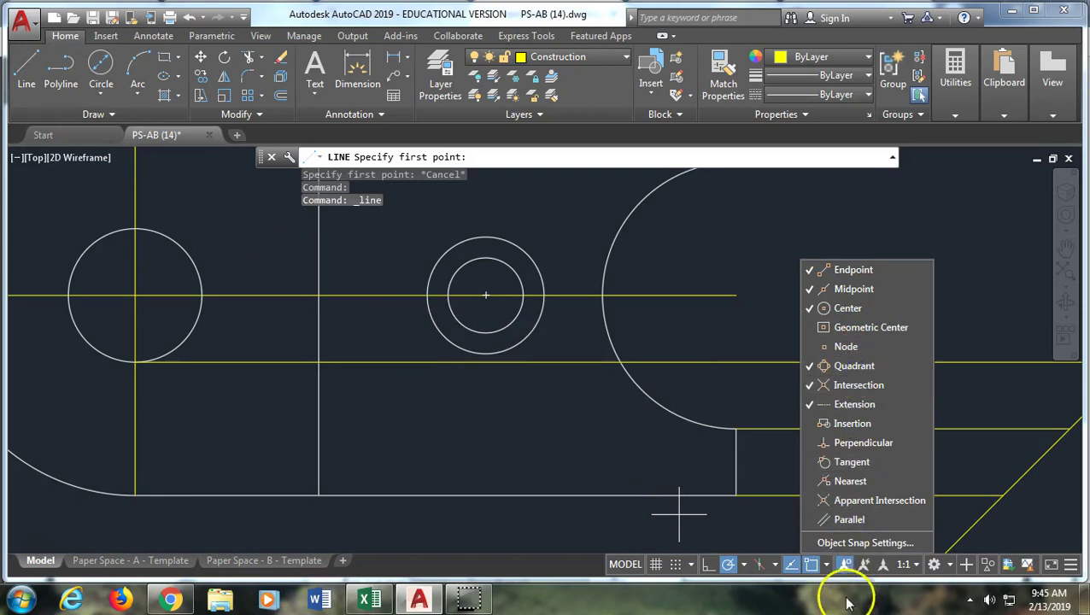
pyautogui.click(827, 565)
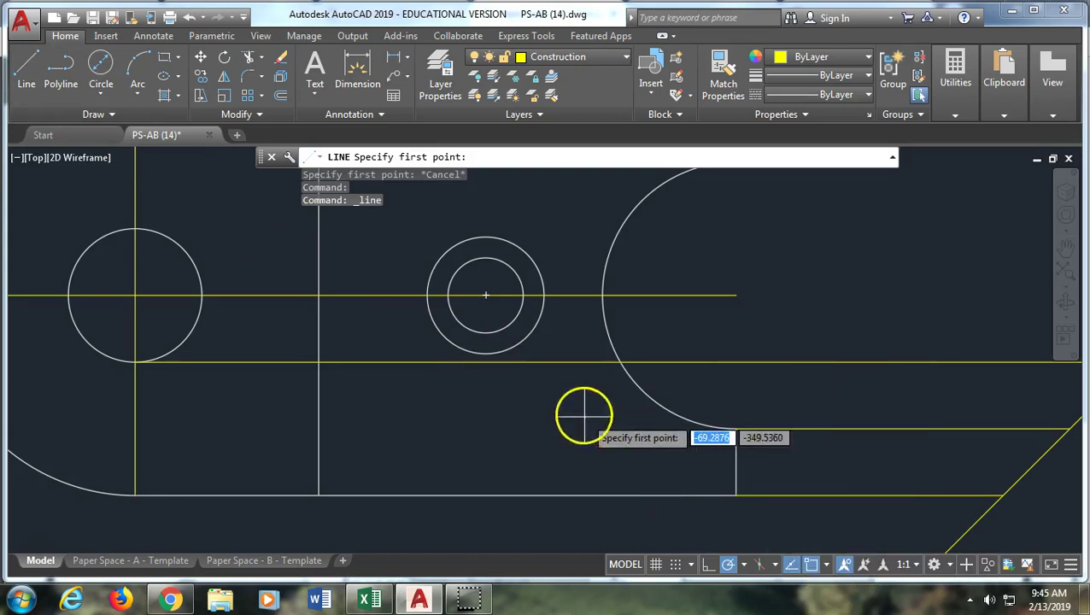
pyautogui.click(486, 352)
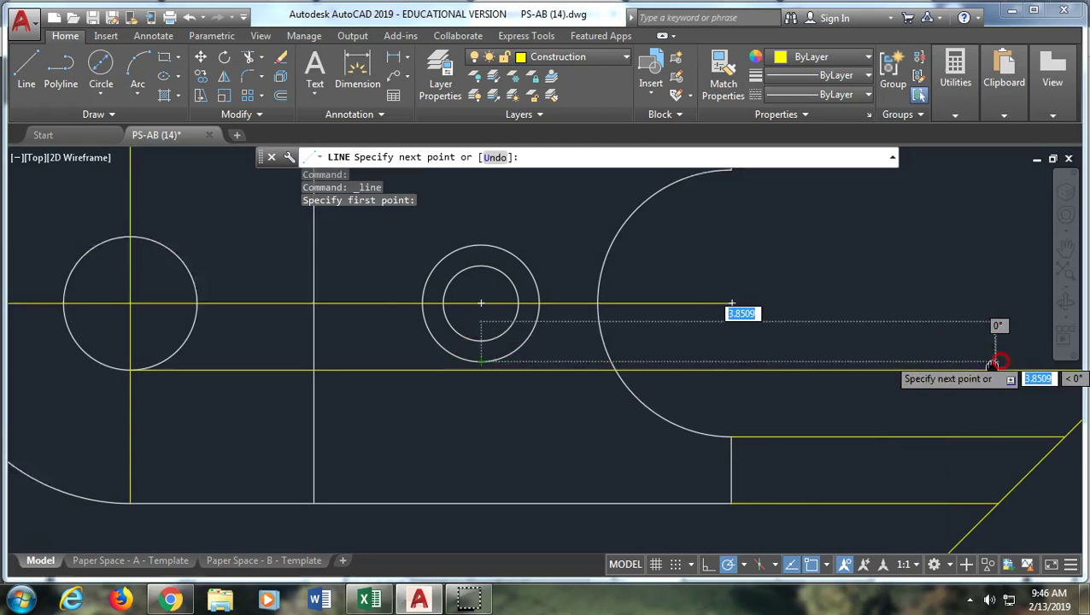
pyautogui.moveTo(999, 360); pyautogui.dragTo(790, 427, button='middle')
pyautogui.click(897, 427)
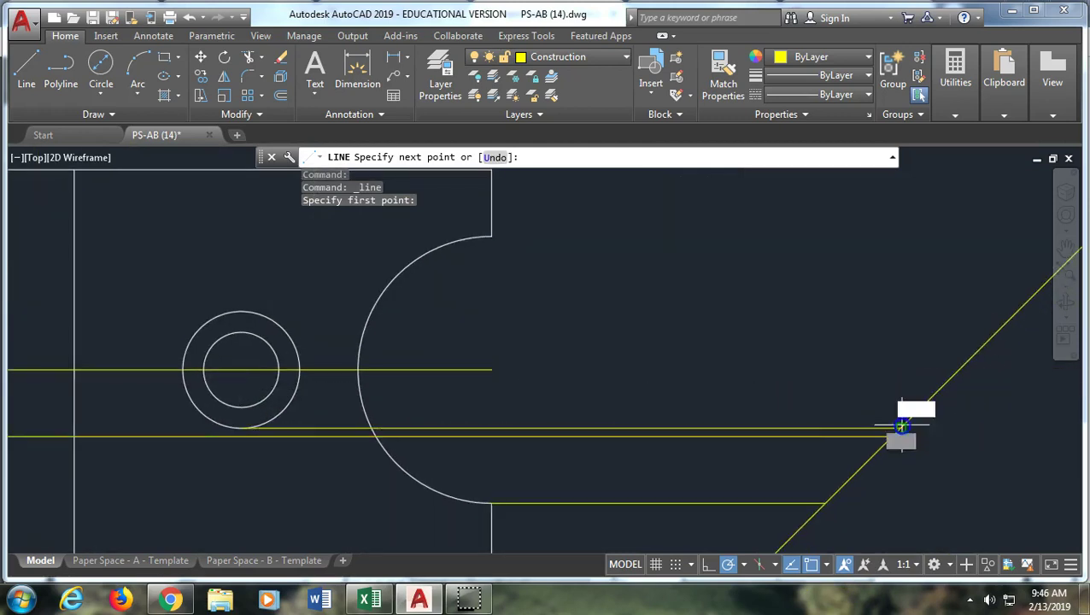
pyautogui.press('Return')
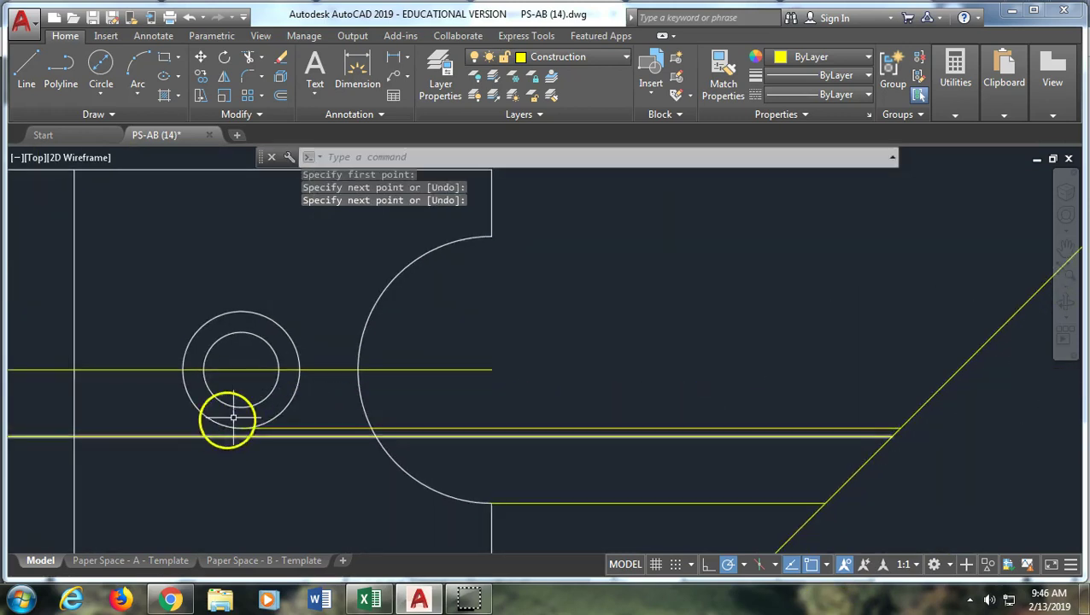
# Draw horizontal construction lines from the .563 circle's bottom and top quadrants to the diagonal line
pyautogui.press('Return')
pyautogui.click(241, 370)
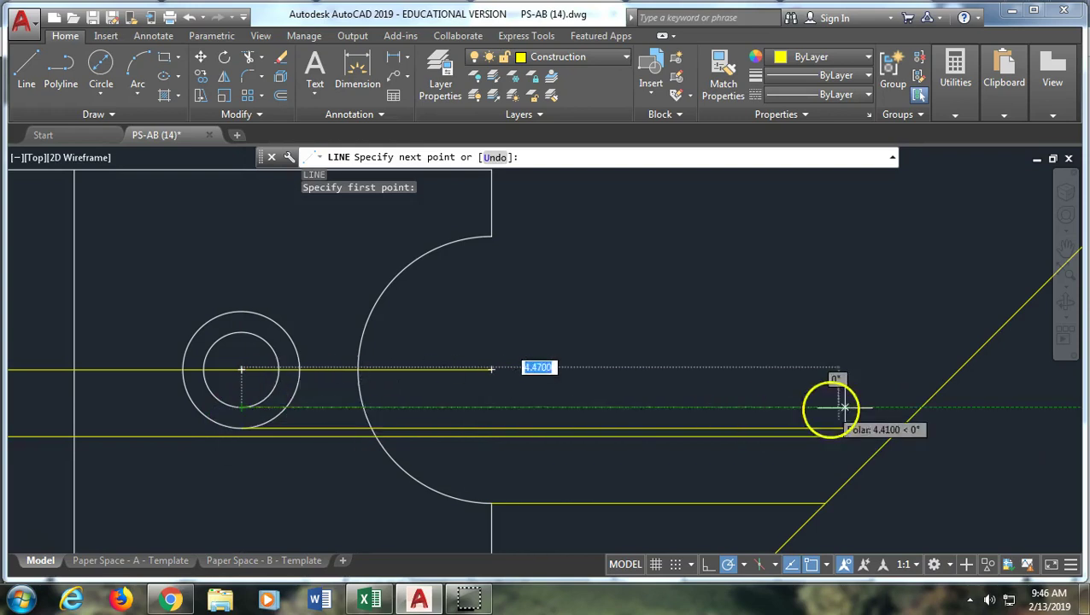
pyautogui.click(921, 407)
pyautogui.press('Return')
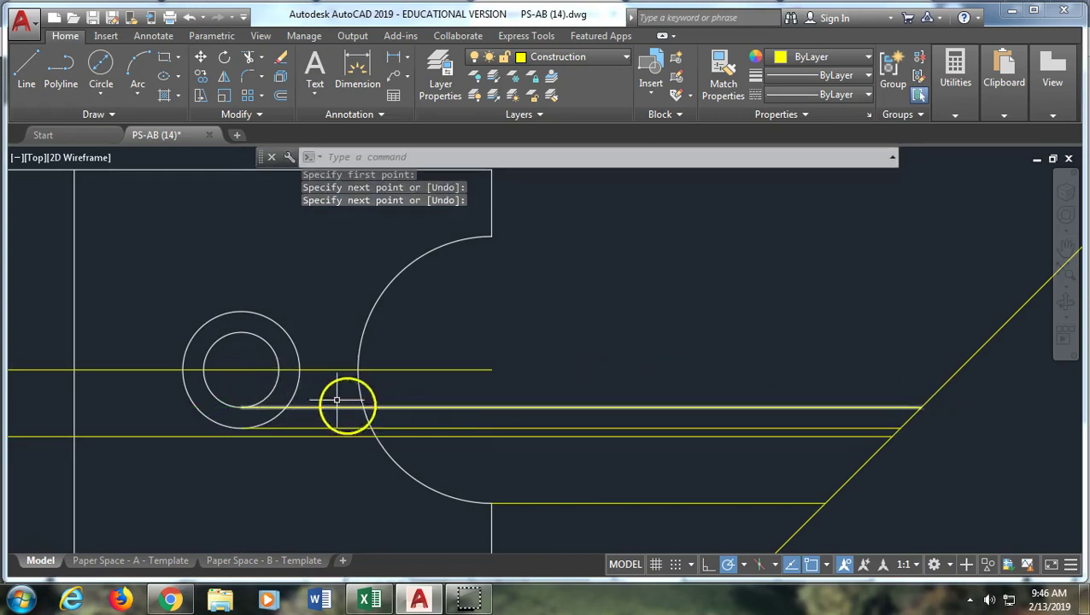
pyautogui.press('Return')
pyautogui.click(241, 331)
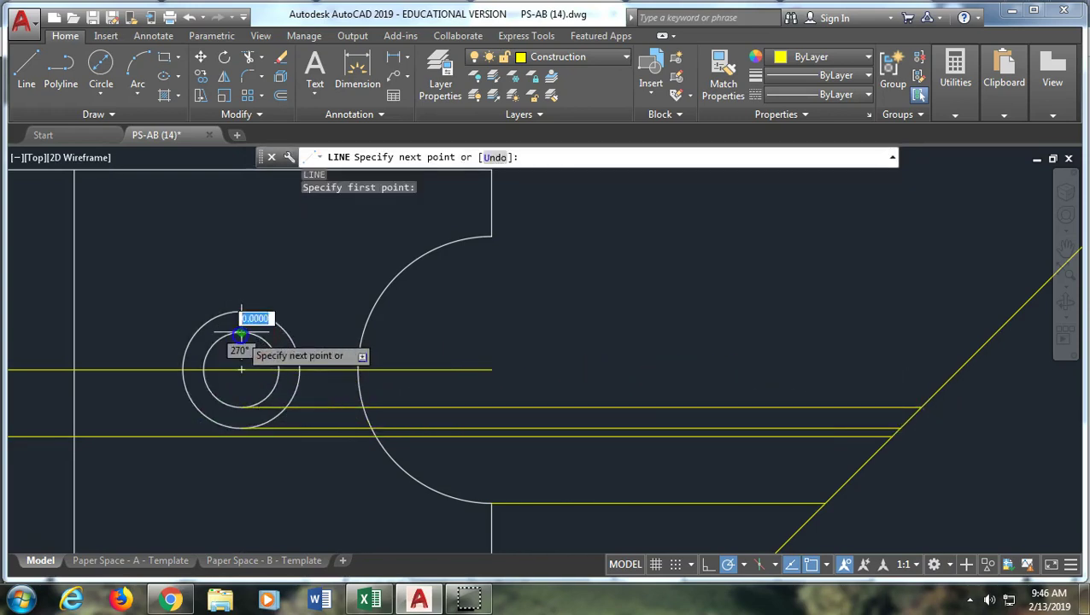
pyautogui.click(996, 330)
pyautogui.press('Return')
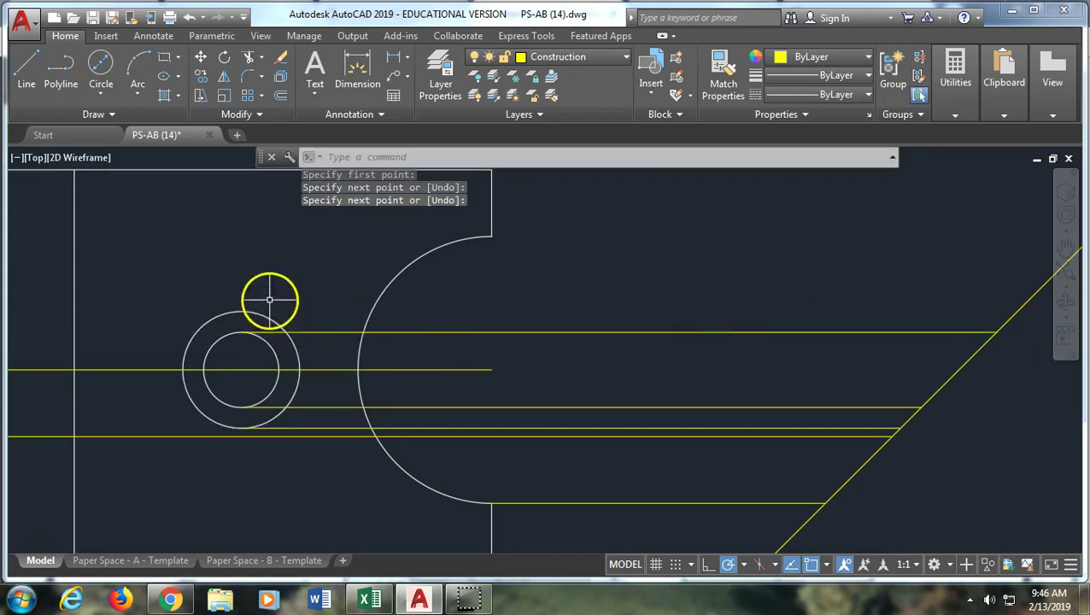
# Draw horizontal construction lines from the top quadrants of the .875 circle and the 1 diameter circle to the diagonal line
pyautogui.rightClick(271, 299)
pyautogui.click(241, 312)
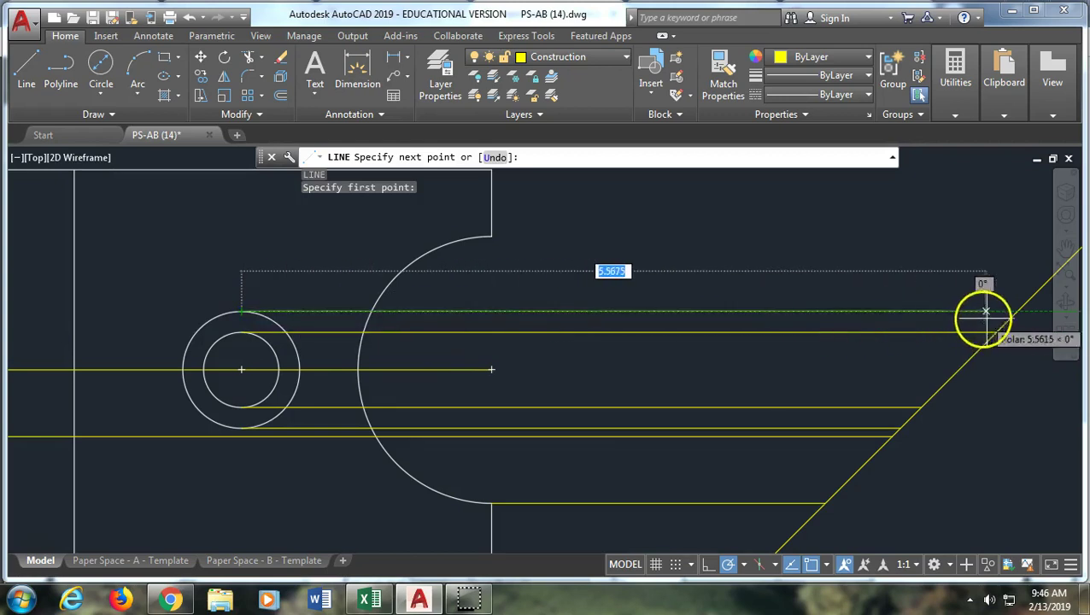
pyautogui.click(1017, 312)
pyautogui.press('Return')
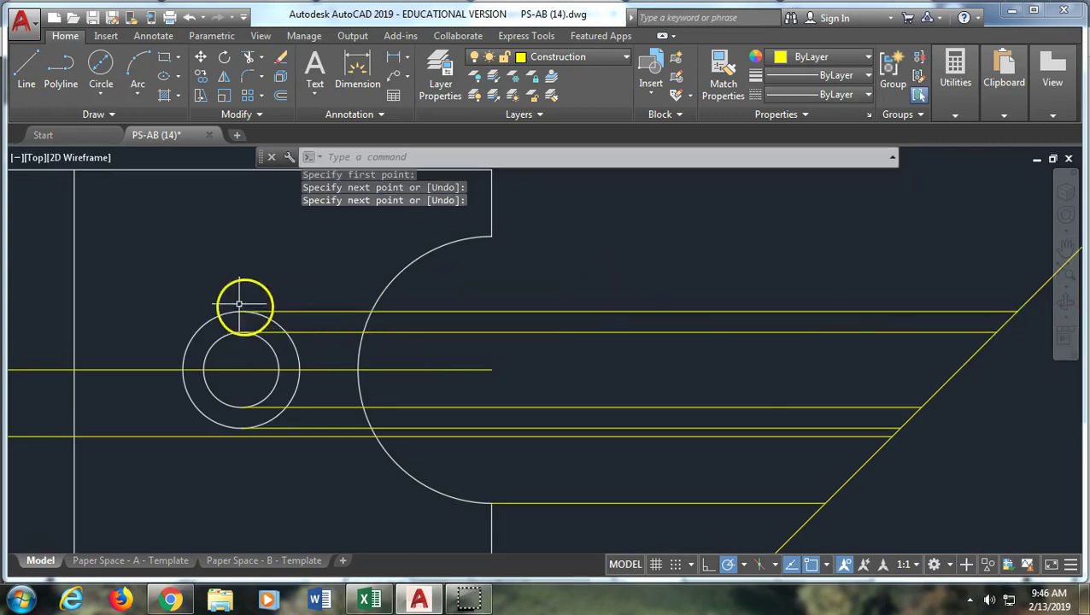
pyautogui.scroll(-2, 310, 346)
pyautogui.press('Return')
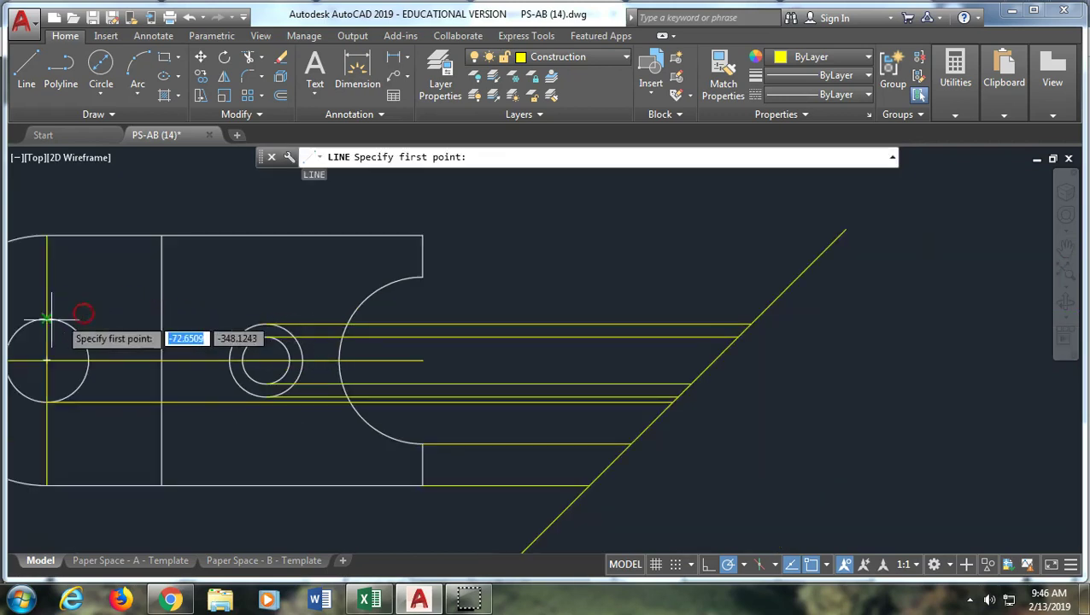
pyautogui.click(47, 319)
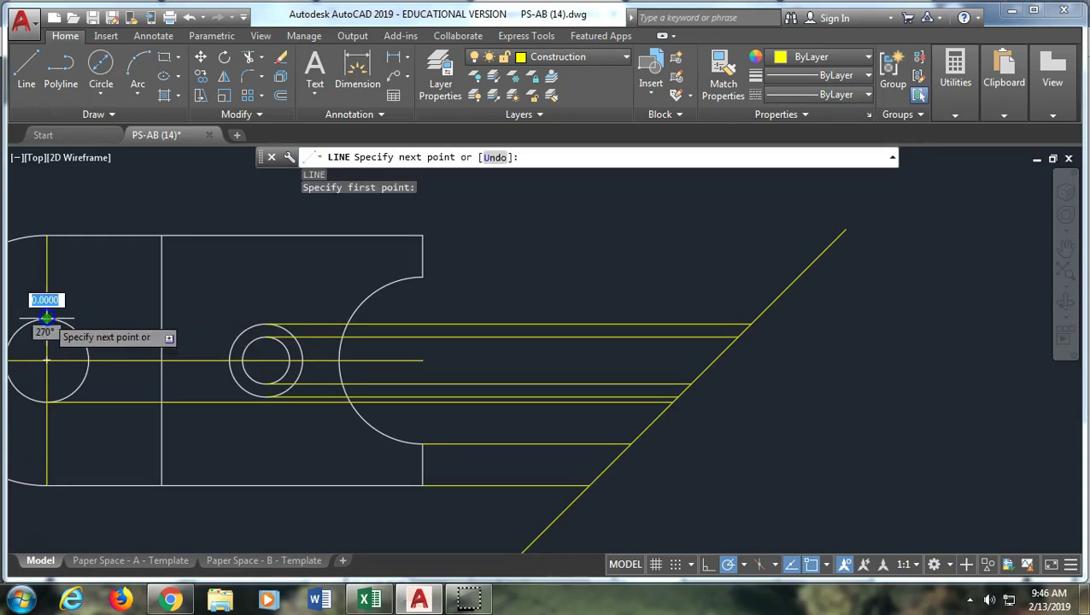
pyautogui.click(757, 319)
pyautogui.press('Return')
# Project the radius 1 notch's upper end and the top view's upper right corner horizontally to the diagonal line
pyautogui.press('Return')
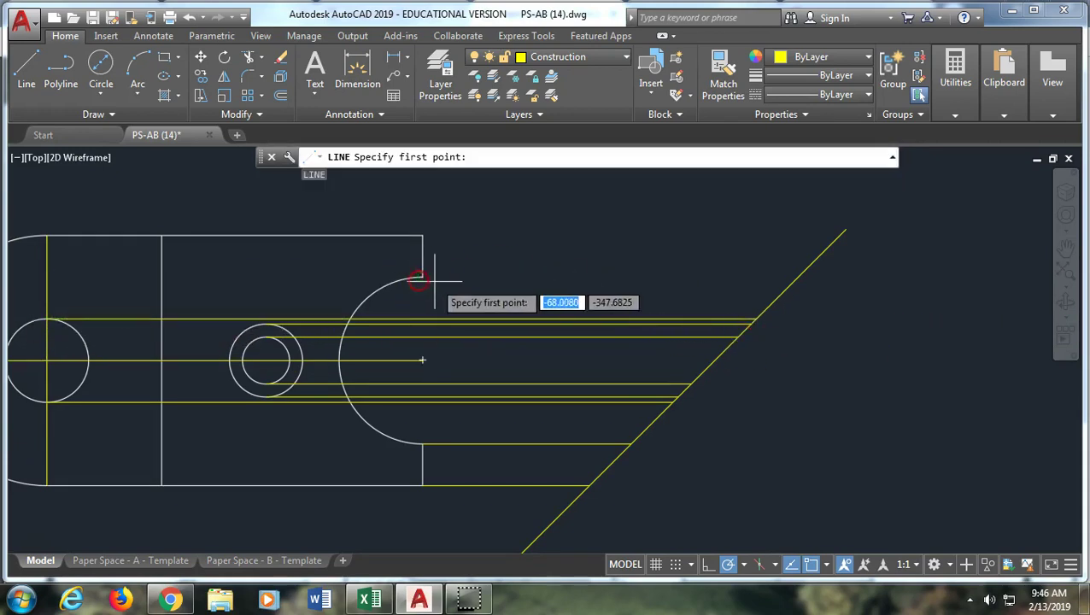
pyautogui.click(422, 277)
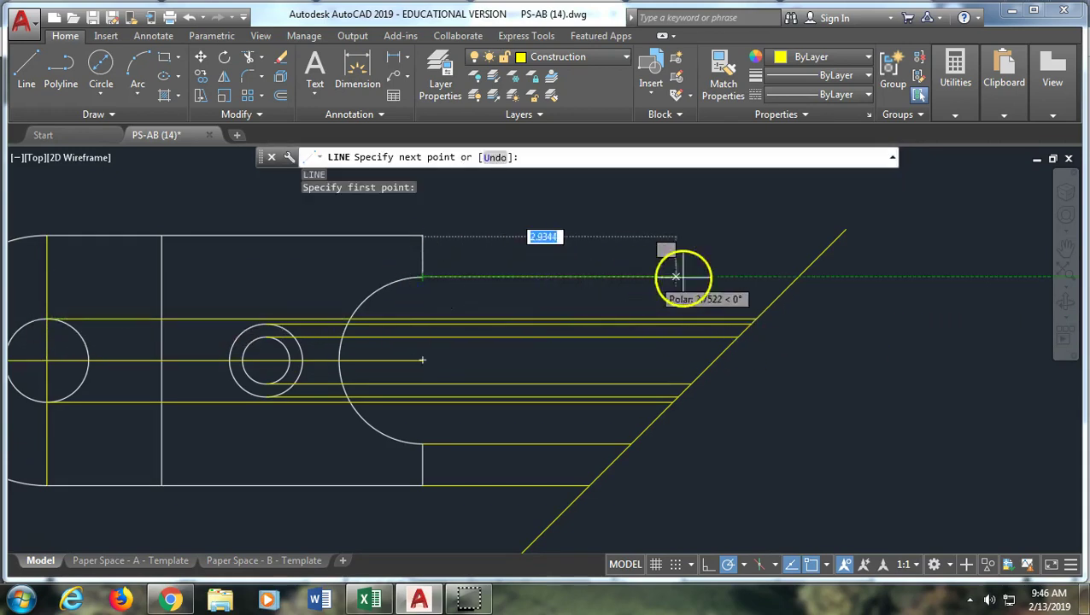
pyautogui.click(797, 277)
pyautogui.press('Return')
pyautogui.press('Return')
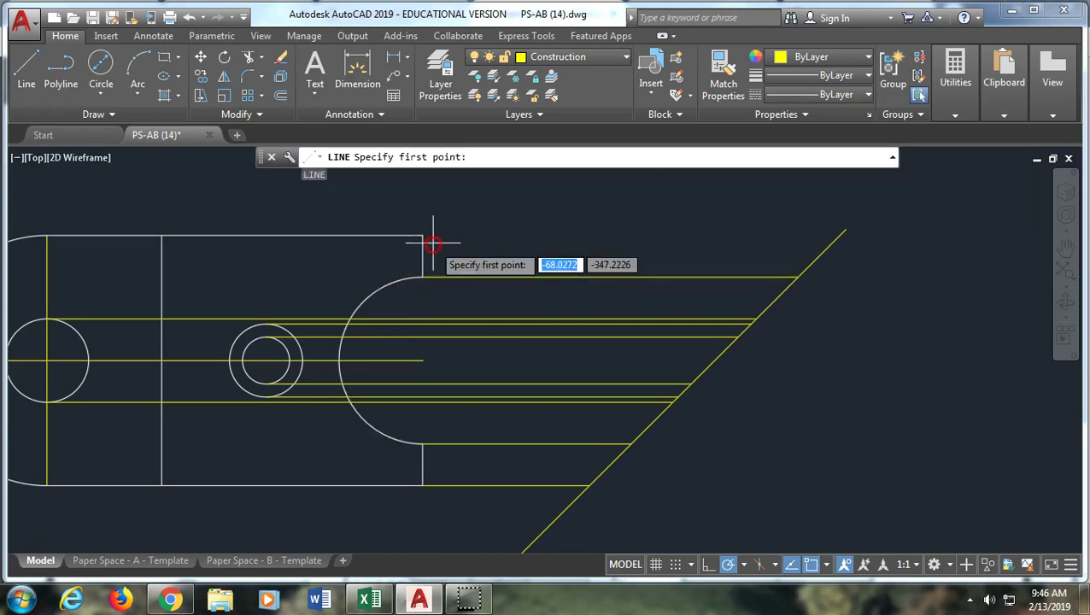
pyautogui.click(424, 234)
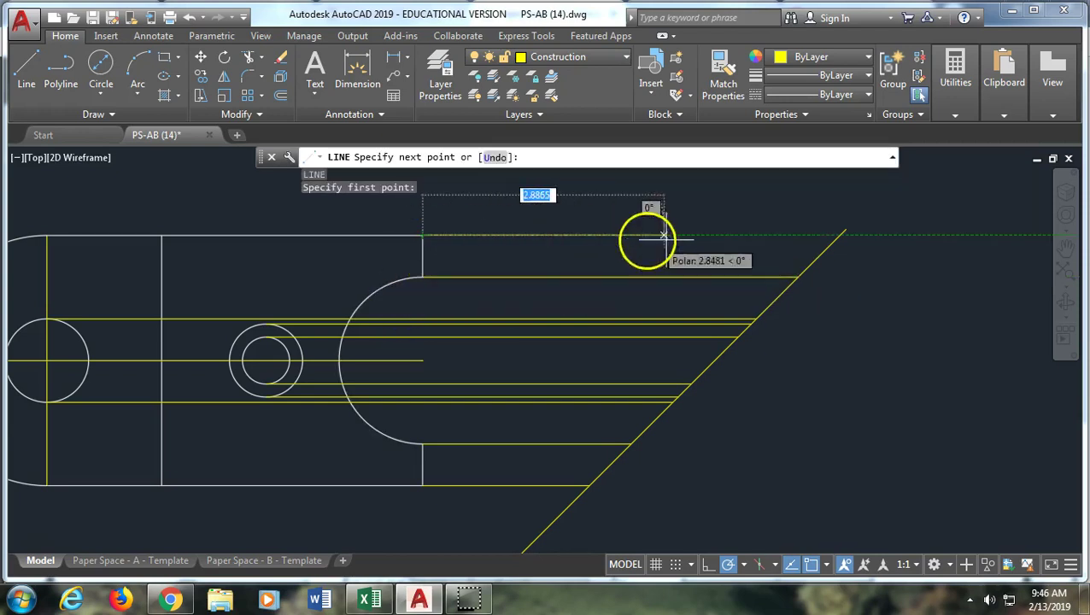
pyautogui.click(835, 235)
pyautogui.press('Return')
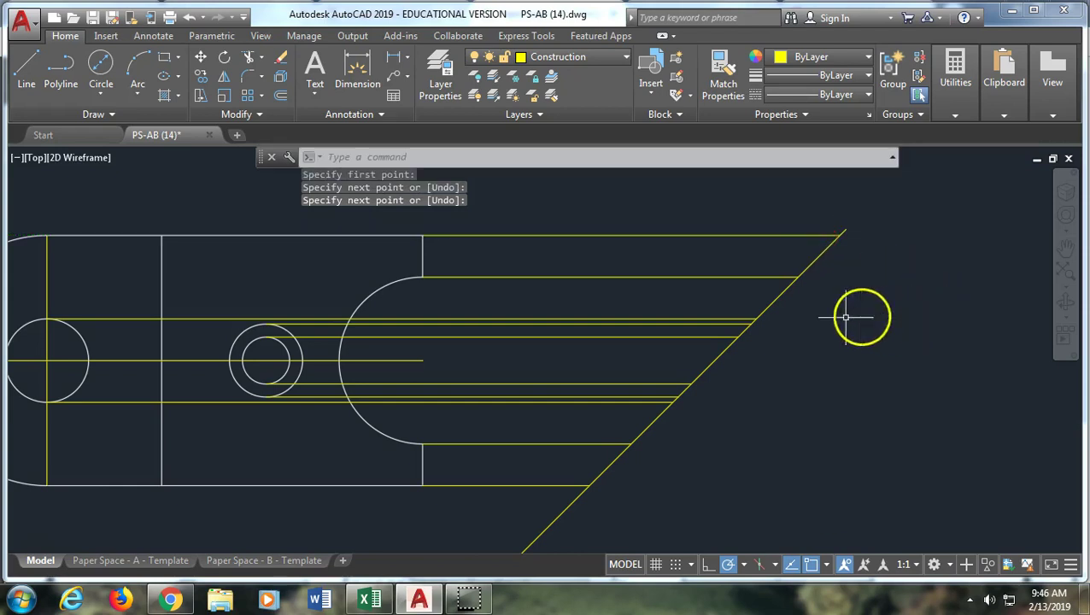
# Draw a vertical construction line from the uppermost projection's intersection with the diagonal down to the level of the front view's base
pyautogui.scroll(-5, 901, 370)
pyautogui.scroll(1, 711, 263)
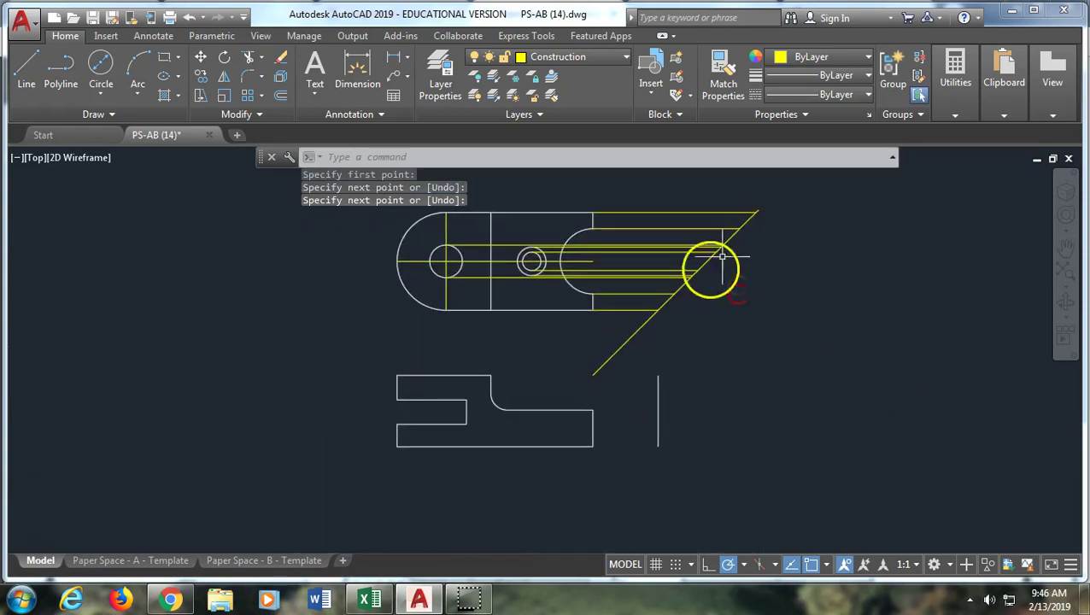
pyautogui.press('Return')
pyautogui.scroll(4, 756, 222)
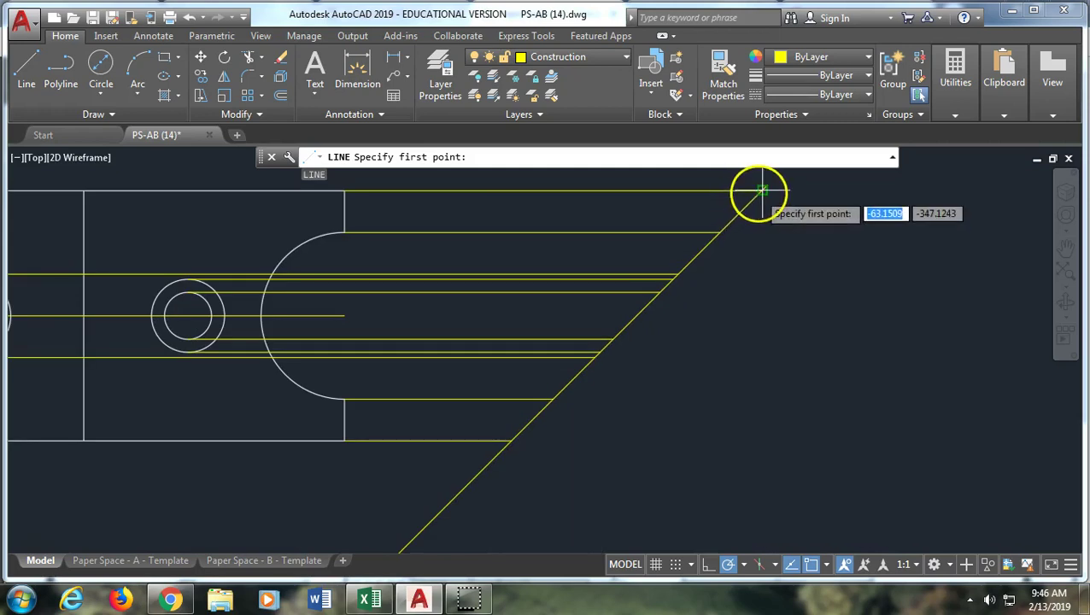
pyautogui.click(759, 191)
pyautogui.scroll(-3, 769, 431)
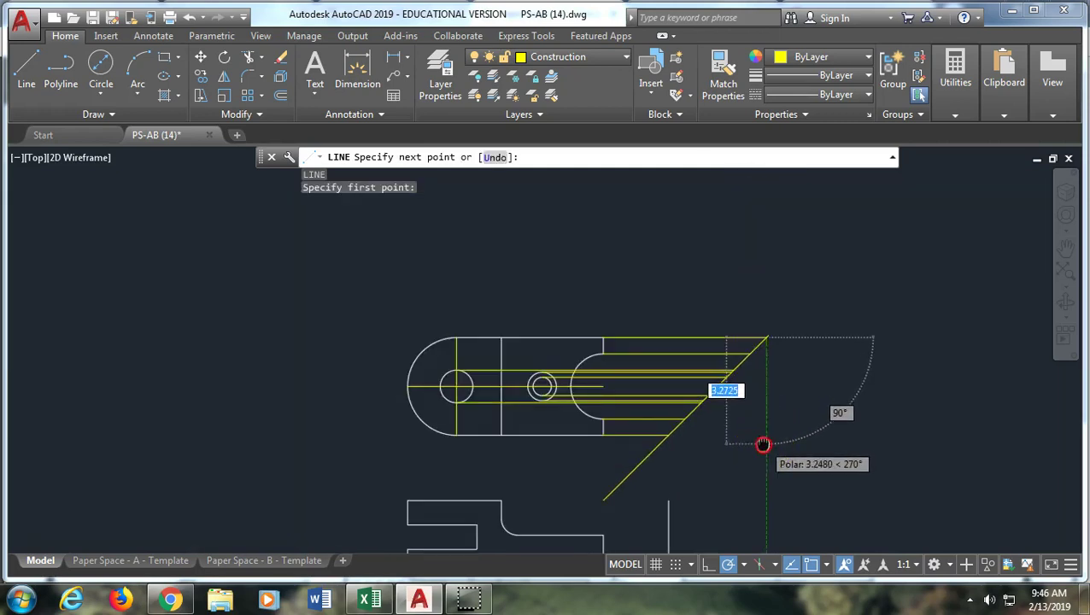
pyautogui.moveTo(763, 445); pyautogui.dragTo(747, 277, button='middle')
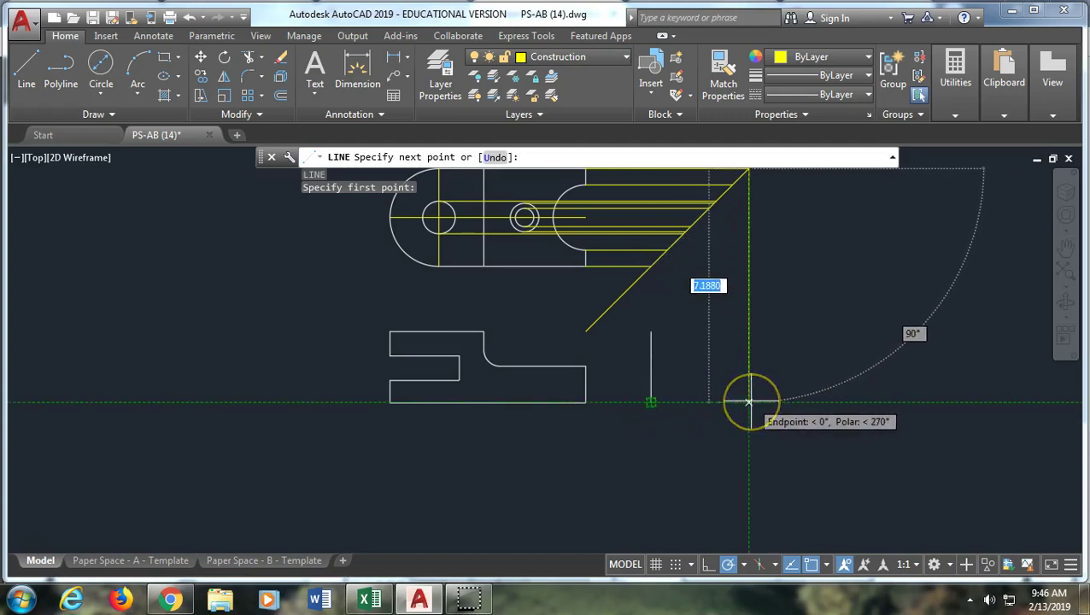
pyautogui.click(749, 402)
pyautogui.press('Return')
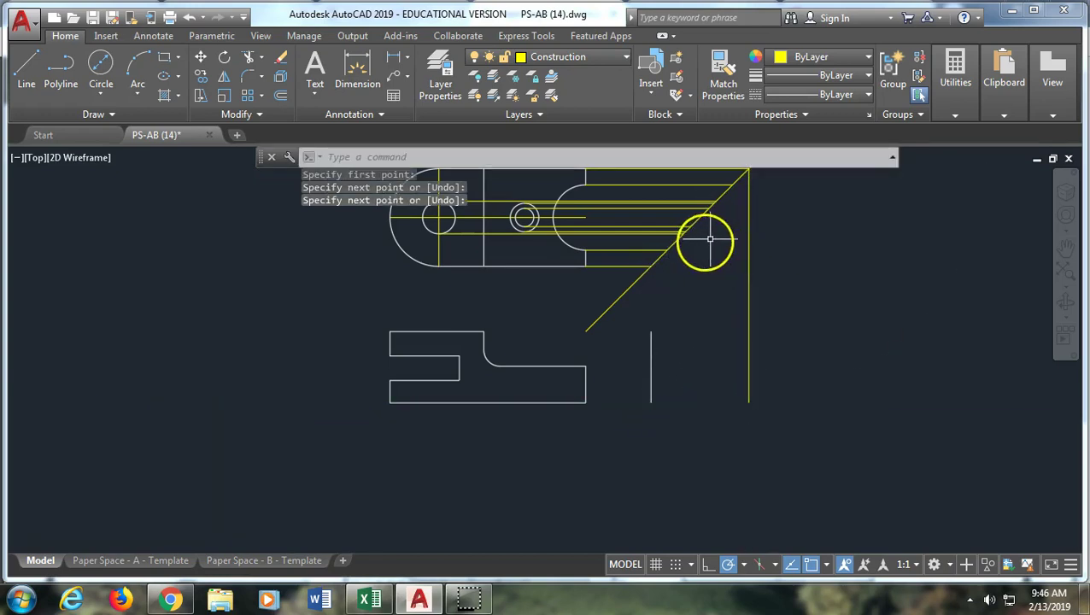
# Project the notch's upper end from the diagonal line vertically down past the right side view's base
pyautogui.press('Return')
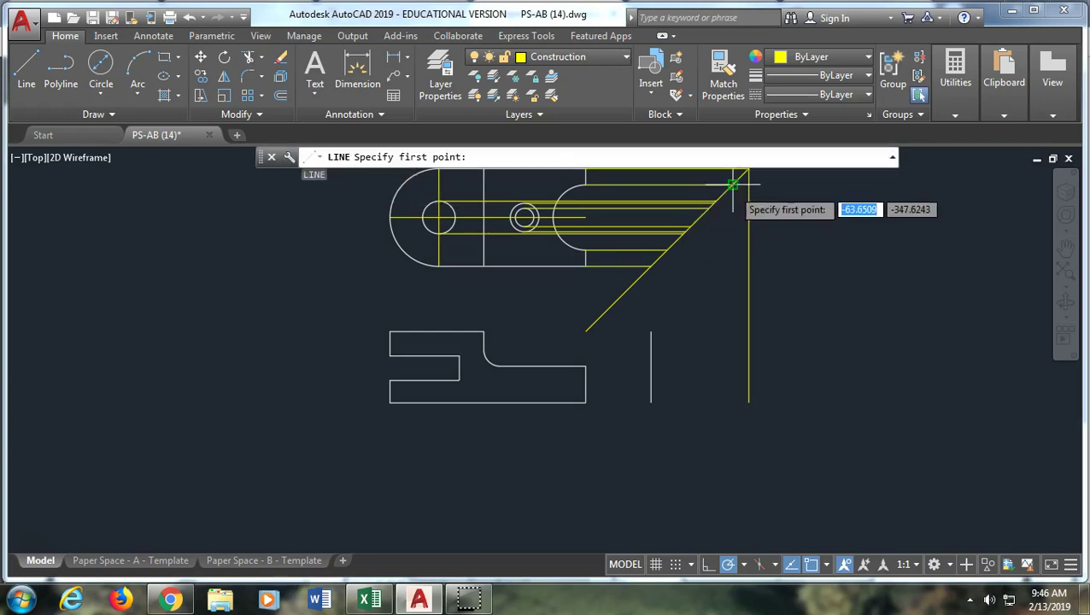
pyautogui.click(733, 184)
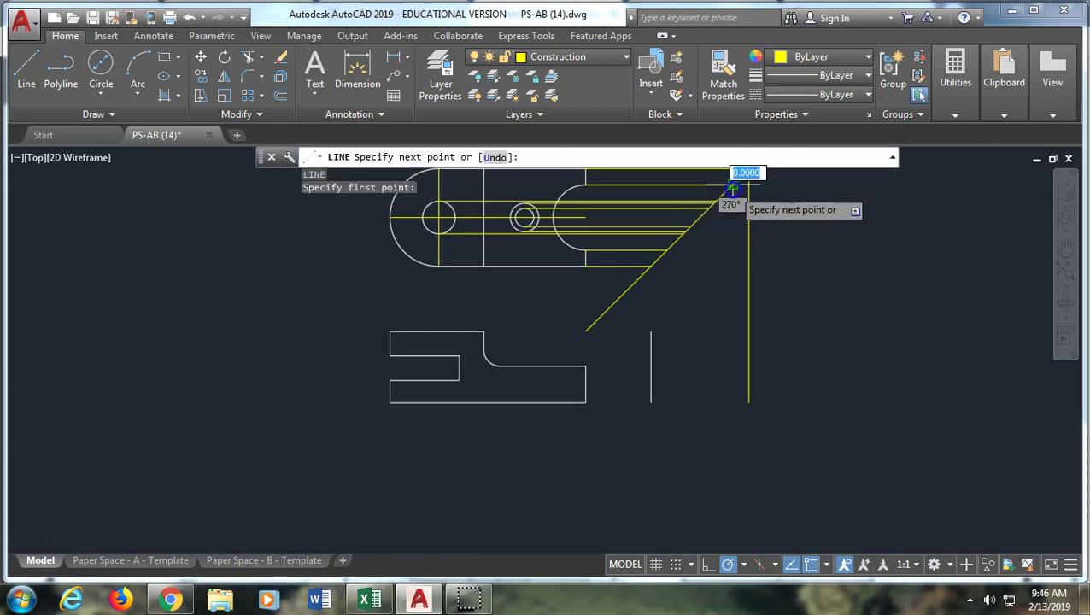
pyautogui.click(733, 428)
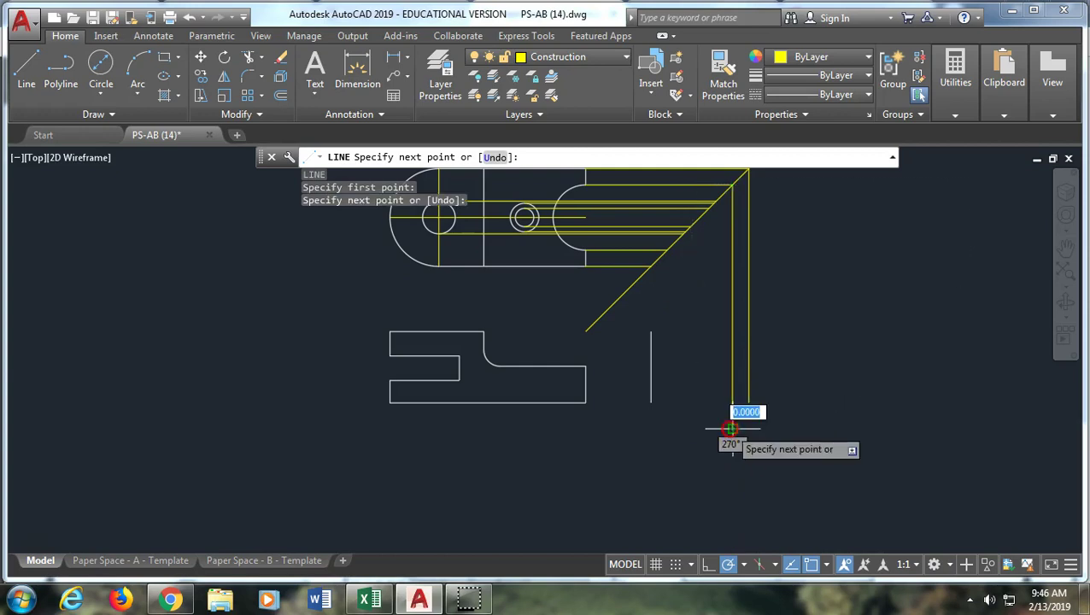
pyautogui.press('Return')
# Draw a vertical construction line from the 1 diameter circle's top projection on the diagonal down through the right side view area
pyautogui.press('Return')
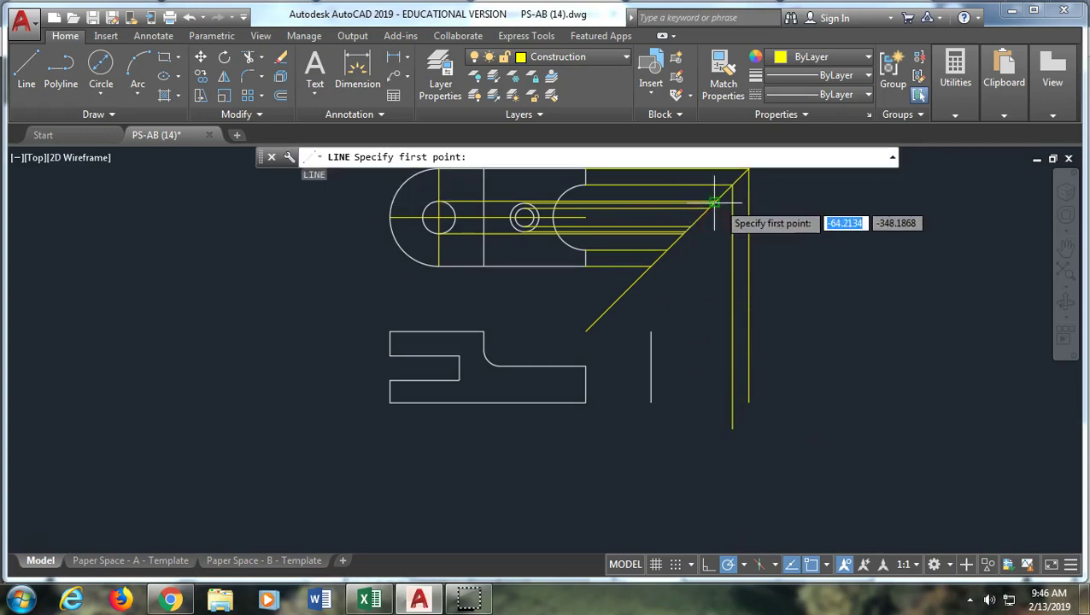
pyautogui.scroll(4, 714, 204)
pyautogui.click(706, 202)
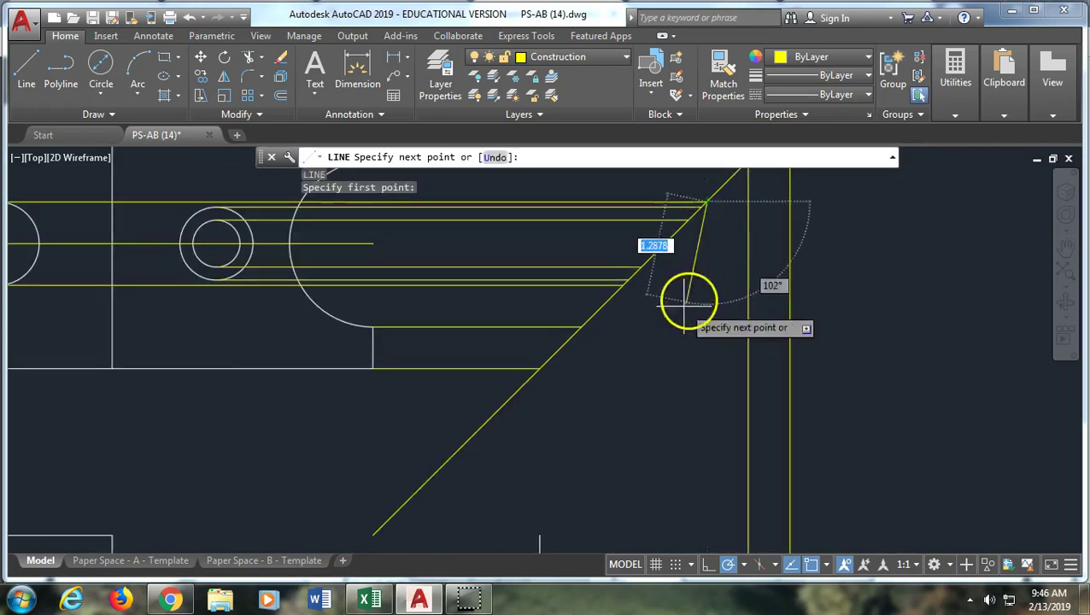
pyautogui.scroll(-5, 684, 303)
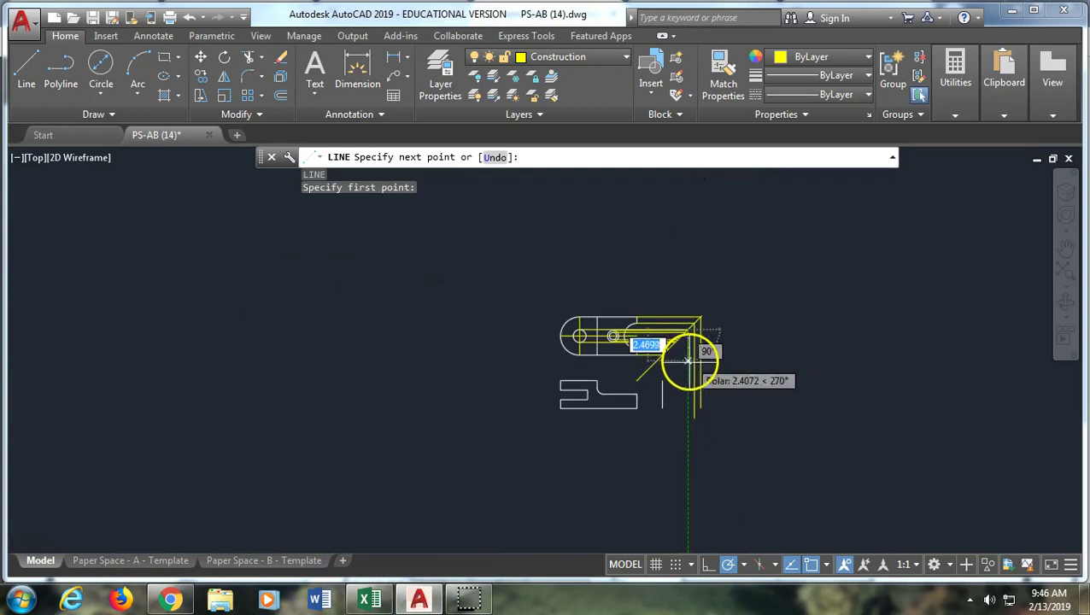
pyautogui.click(688, 418)
pyautogui.rightClick(686, 367)
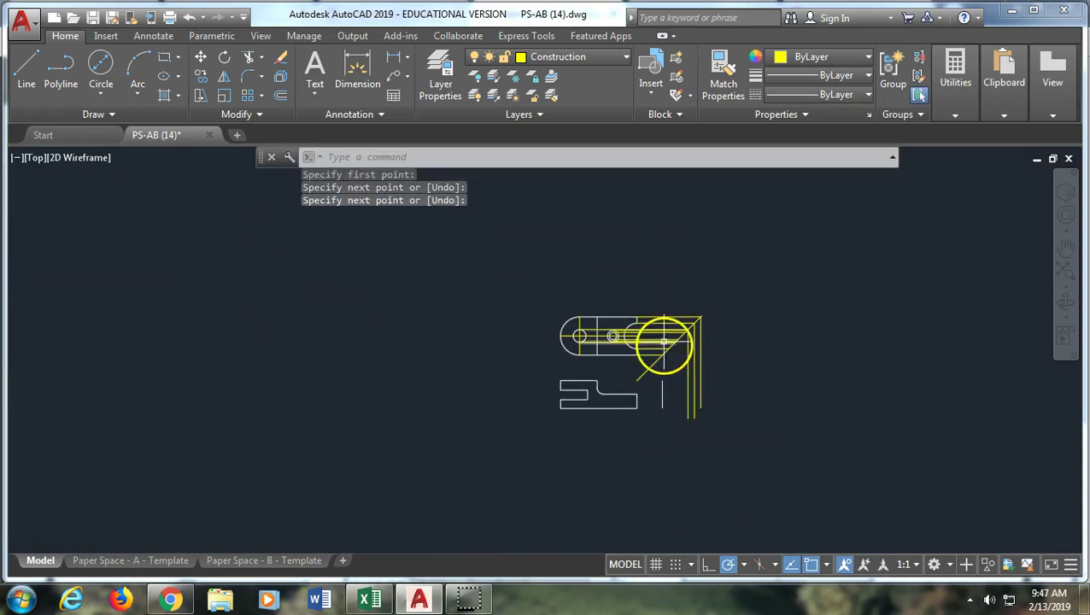
# Draw a vertical construction line from the .875 circle's top projection on the diagonal down through the right side view area
pyautogui.scroll(3, 664, 340)
pyautogui.scroll(3, 733, 340)
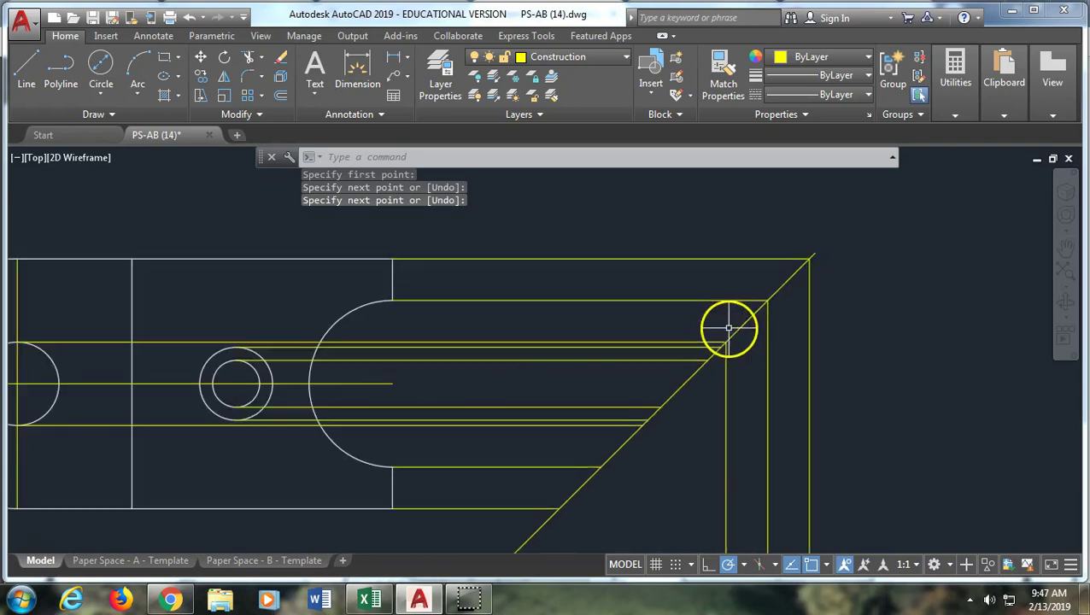
pyautogui.press('space')
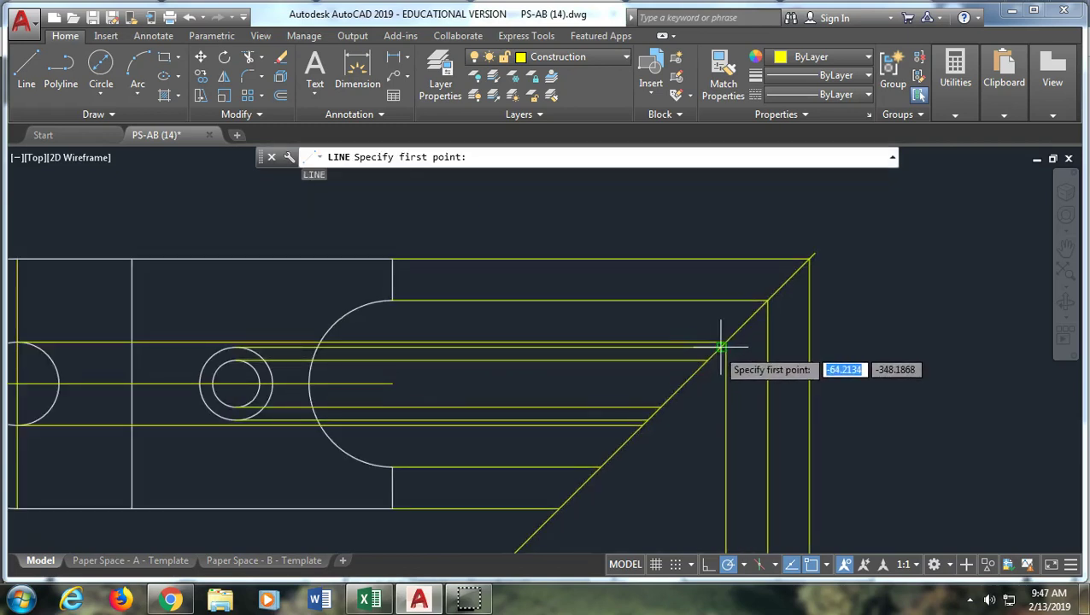
pyautogui.click(720, 347)
pyautogui.scroll(-3, 713, 478)
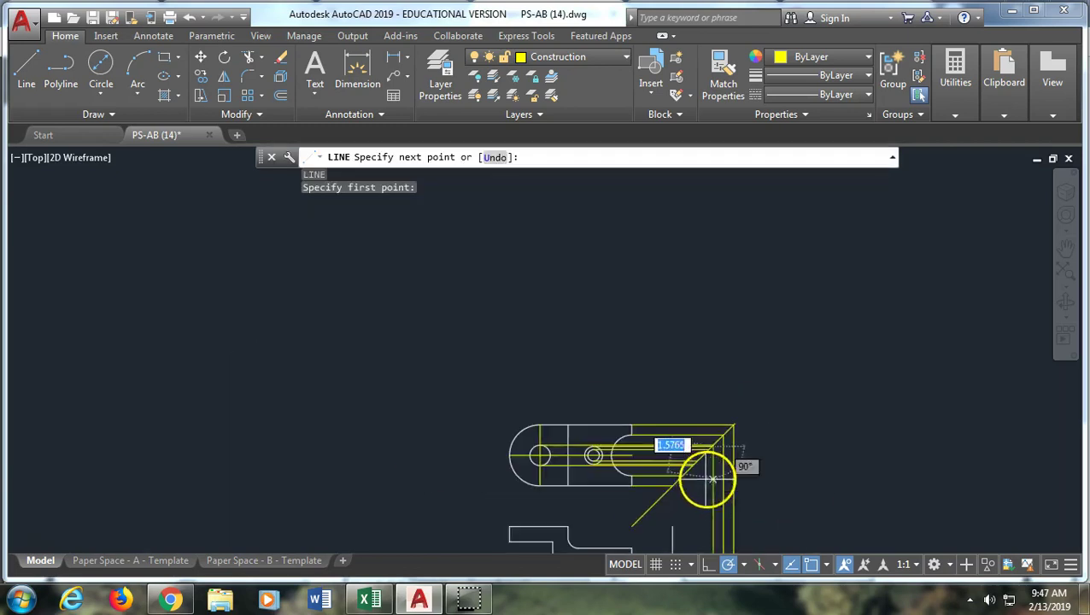
pyautogui.moveTo(711, 470); pyautogui.dragTo(713, 377, button='middle')
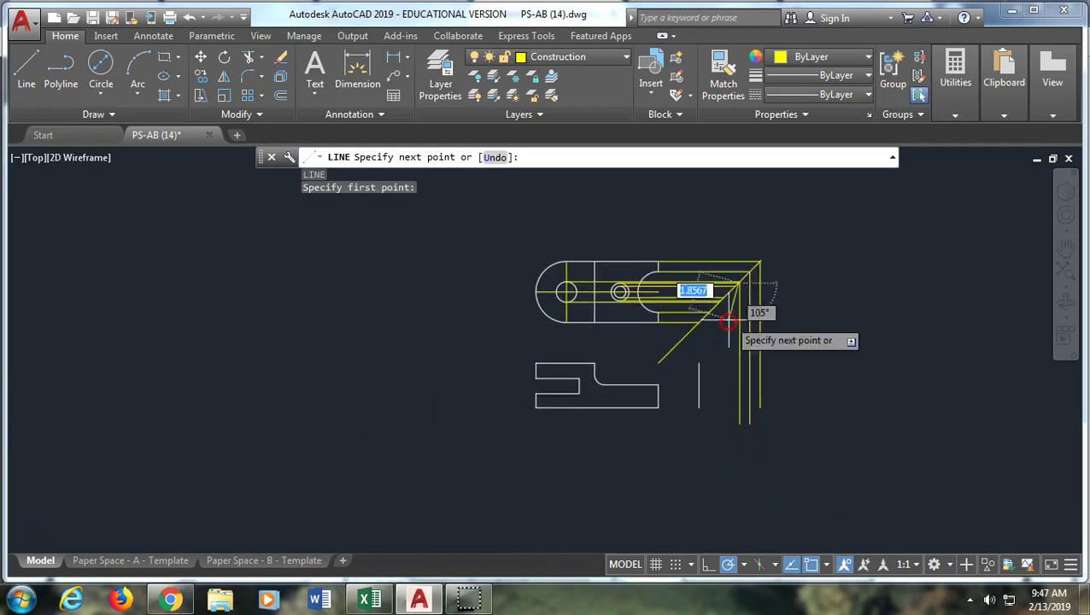
pyautogui.click(739, 436)
pyautogui.rightClick(740, 421)
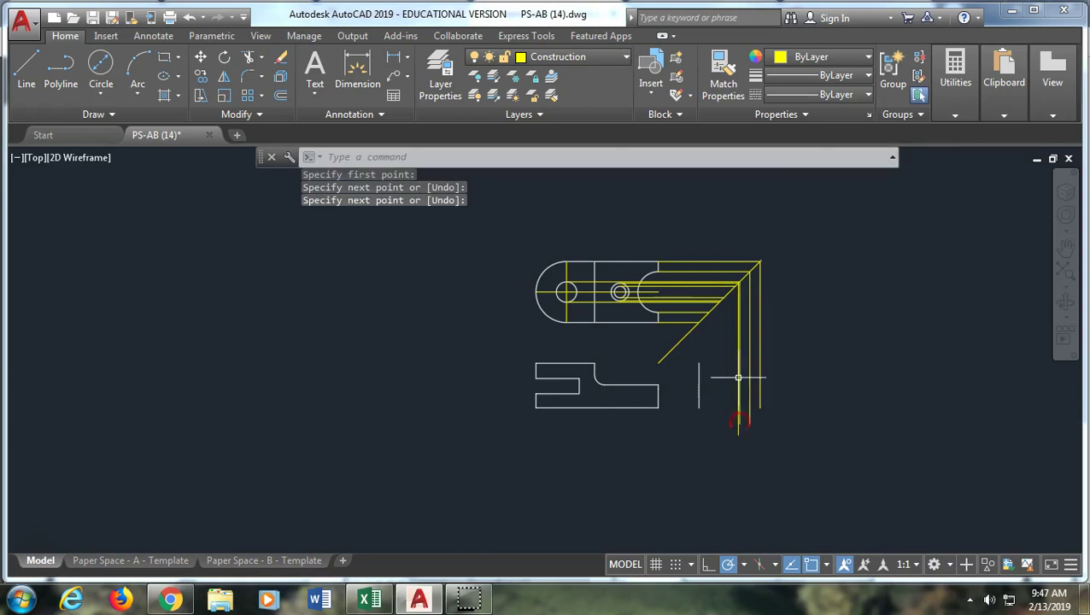
# Draw a vertical construction line from the .563 circle's top projection on the diagonal down past the right side view's base
pyautogui.scroll(4, 736, 301)
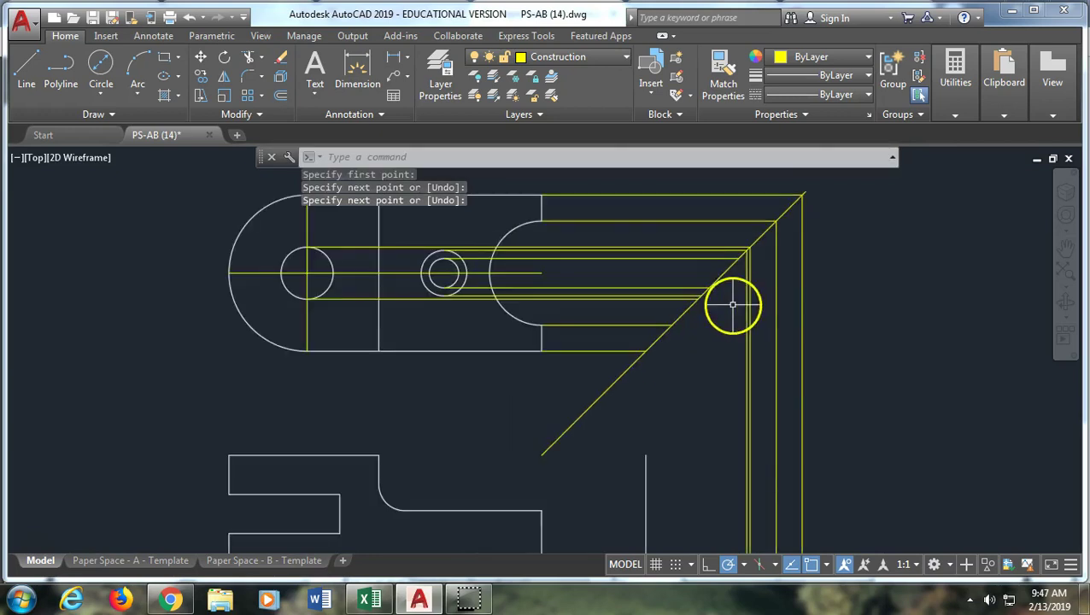
pyautogui.press('space')
pyautogui.click(740, 256)
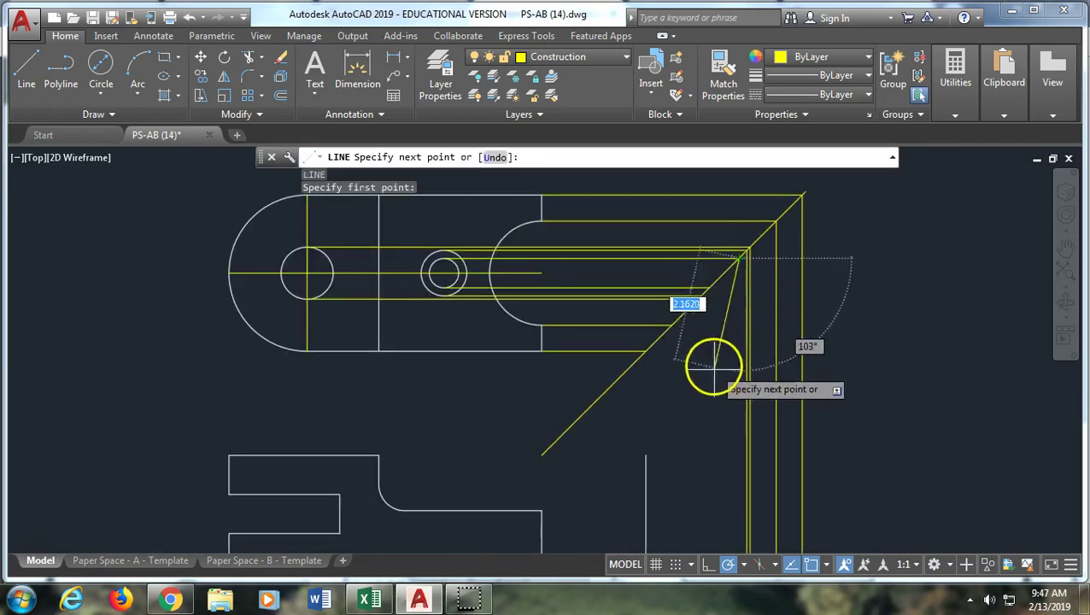
pyautogui.scroll(-4, 720, 408)
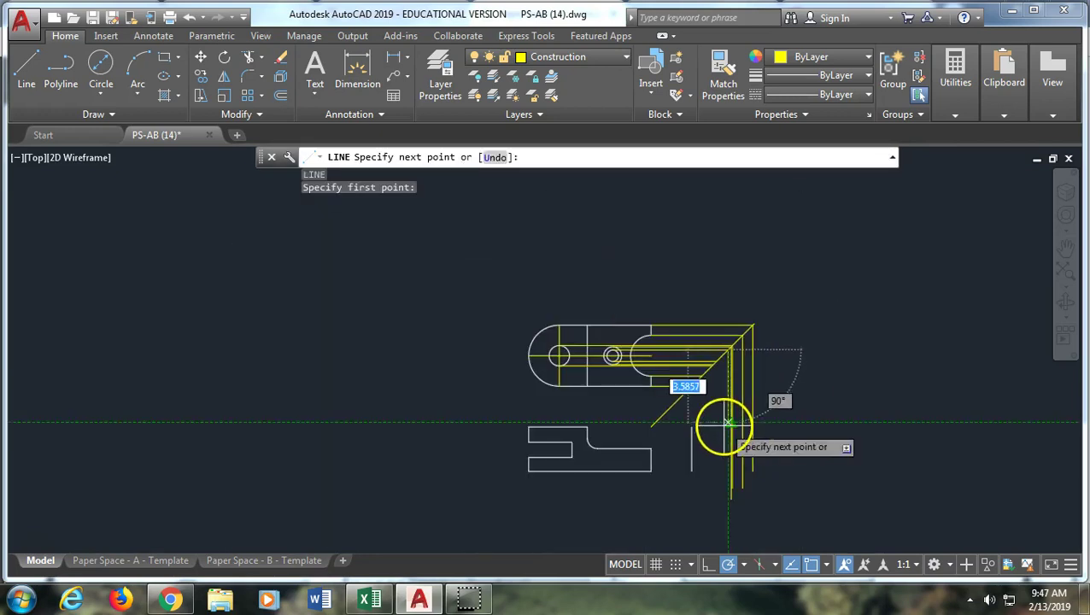
pyautogui.click(728, 498)
pyautogui.press('space')
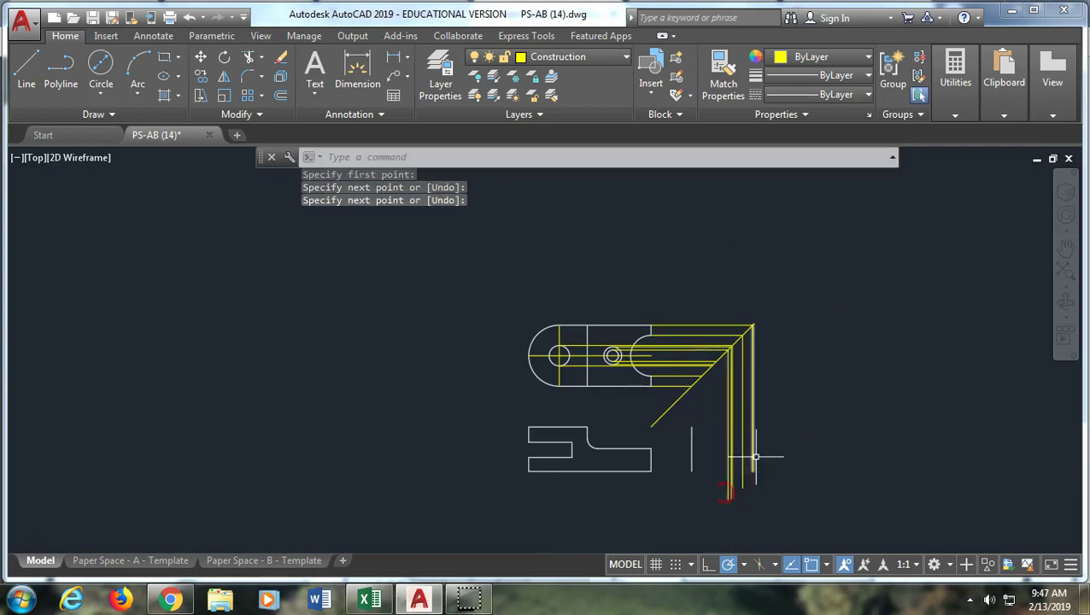
# Draw a horizontal construction line from the right end of the front view's top edge to beyond the outermost vertical projection line
pyautogui.scroll(6, 708, 358)
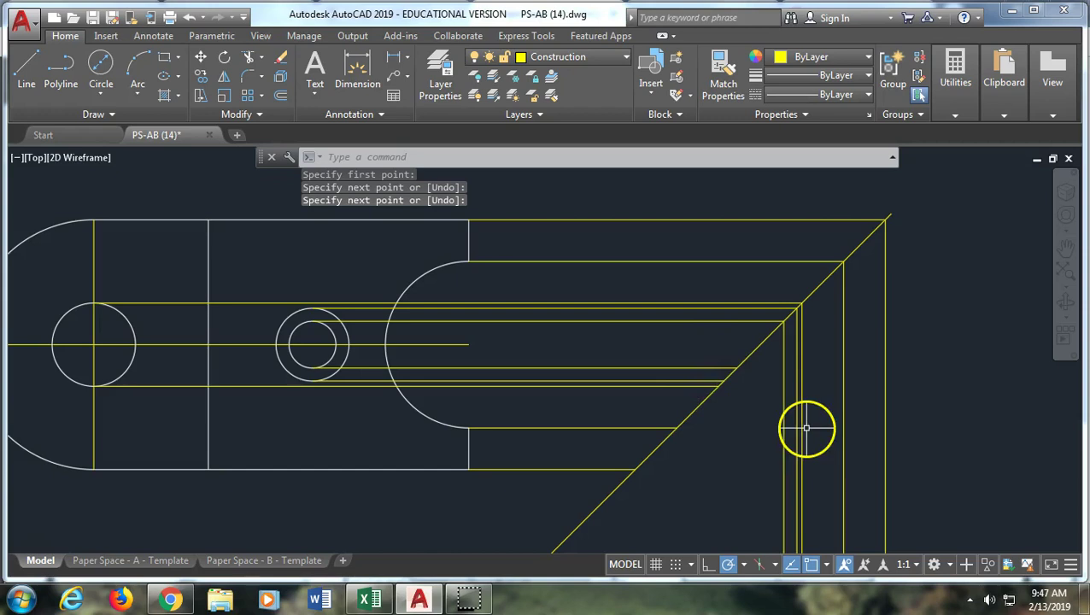
pyautogui.moveTo(745, 439); pyautogui.dragTo(763, 360, button='middle')
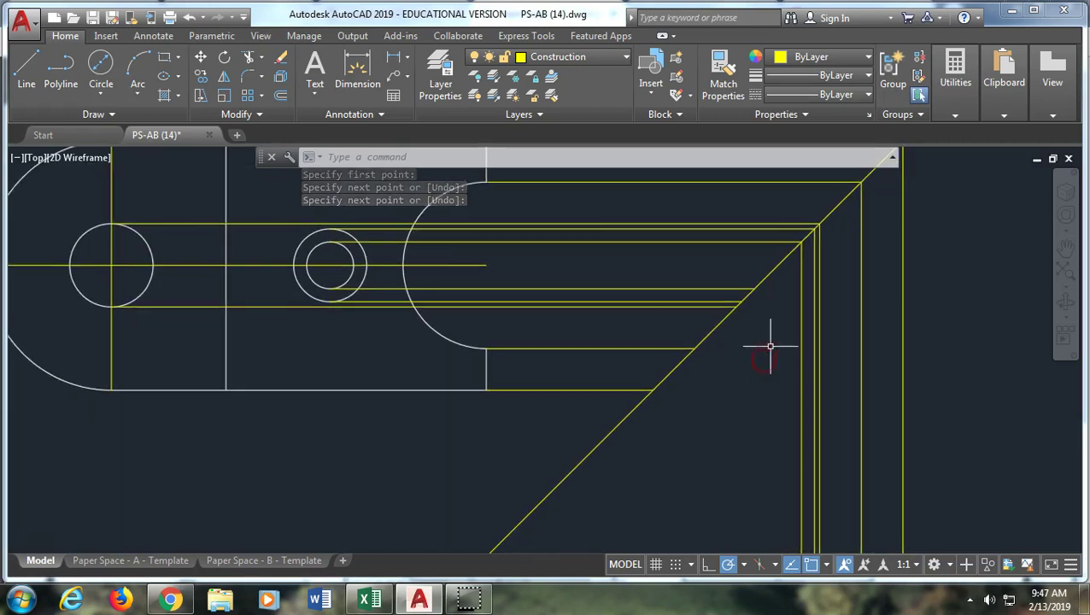
pyautogui.scroll(-2, 735, 369)
pyautogui.moveTo(733, 432)
pyautogui.mouseDown(button='middle')
pyautogui.moveTo(736, 441)
pyautogui.moveTo(726, 350)
pyautogui.mouseUp(button='middle')
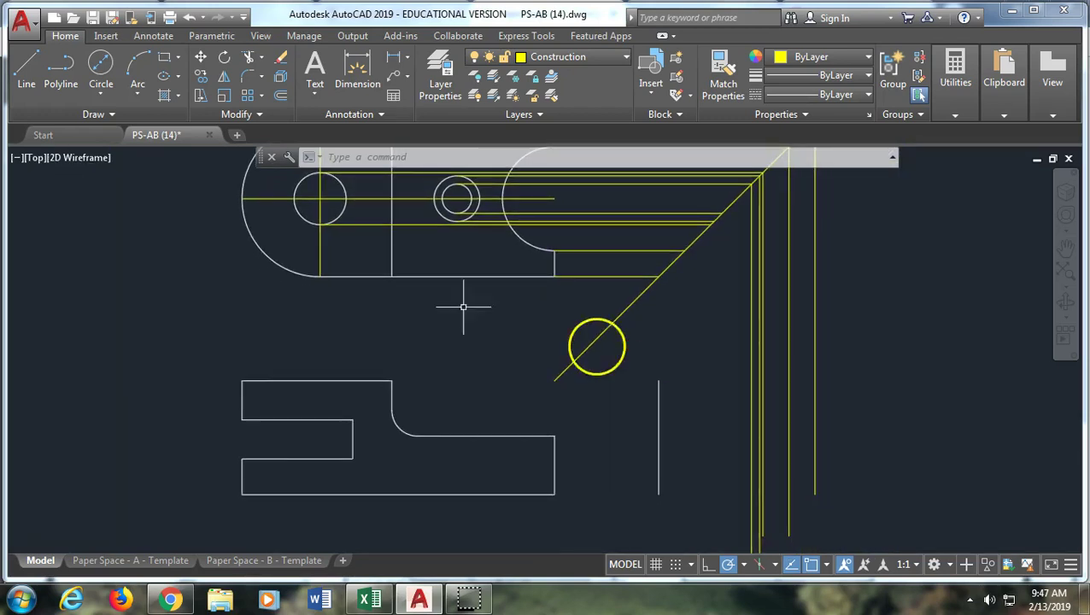
pyautogui.click(26, 66)
pyautogui.click(392, 381)
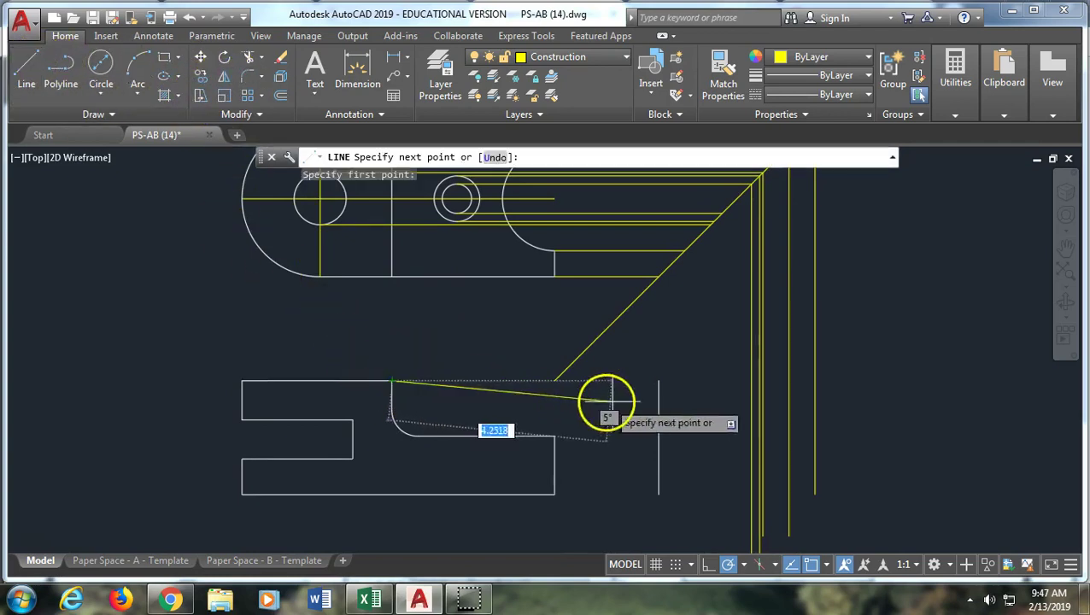
pyautogui.click(849, 381)
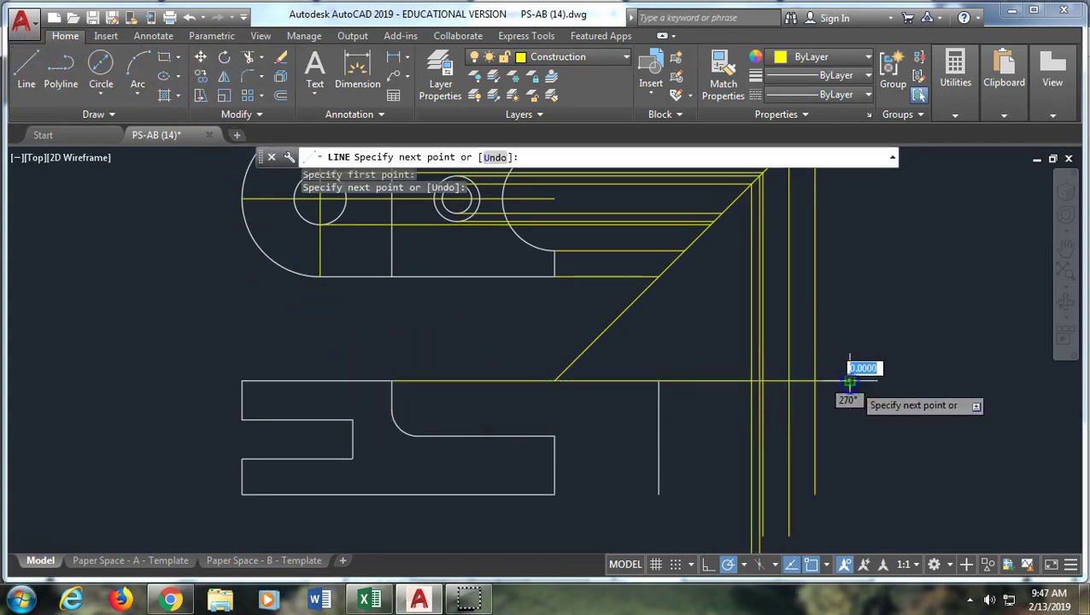
# Draw a horizontal construction line from the front view slot's upper inner corner to beyond the outermost vertical projection line
pyautogui.rightClick(852, 384)
pyautogui.press('Return')
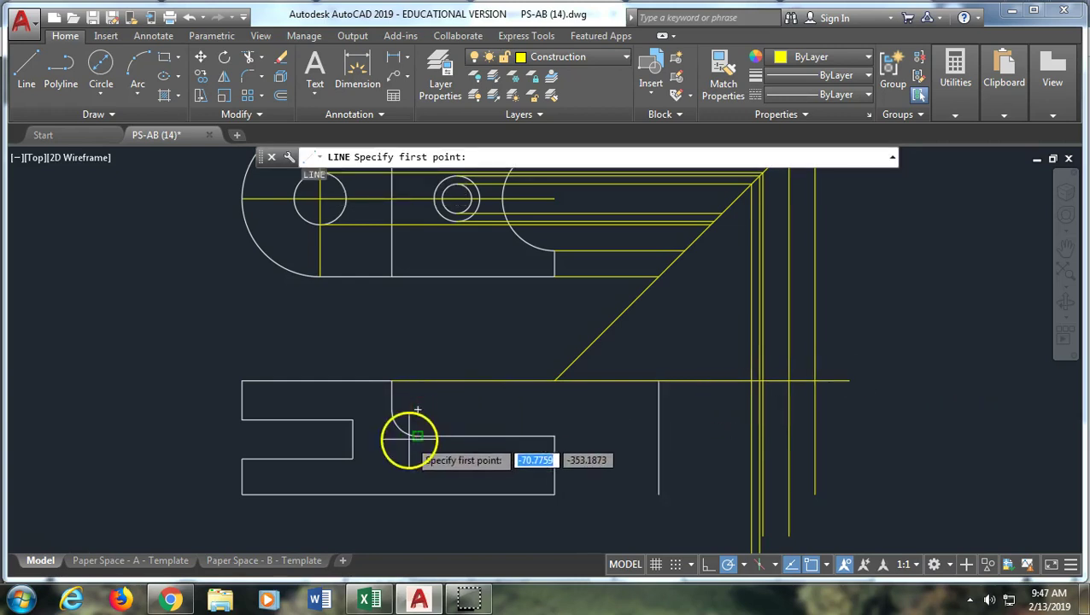
pyautogui.click(352, 420)
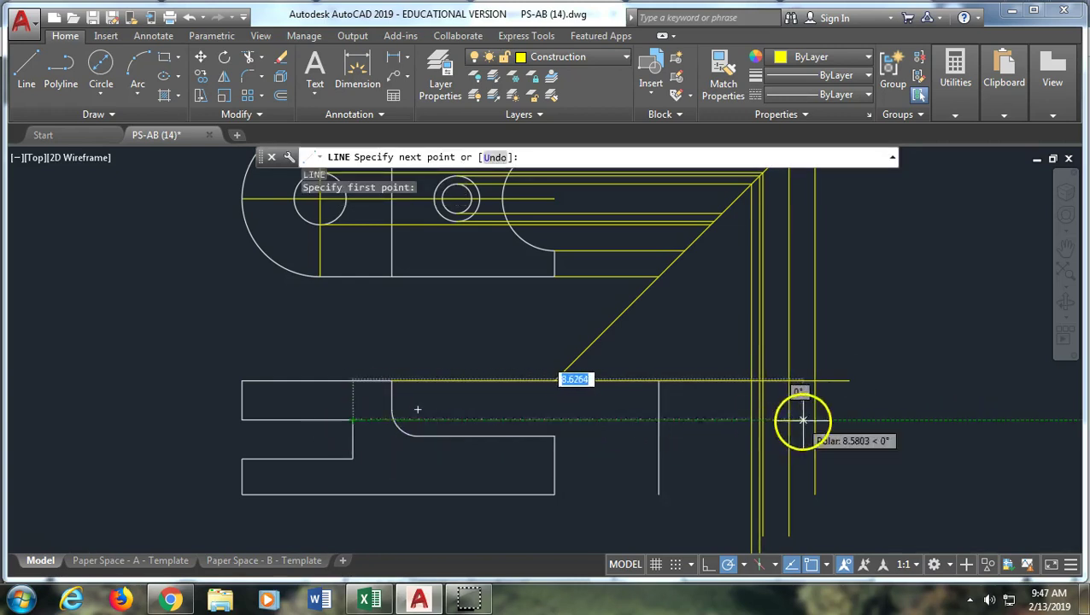
pyautogui.click(849, 421)
pyautogui.press('Return')
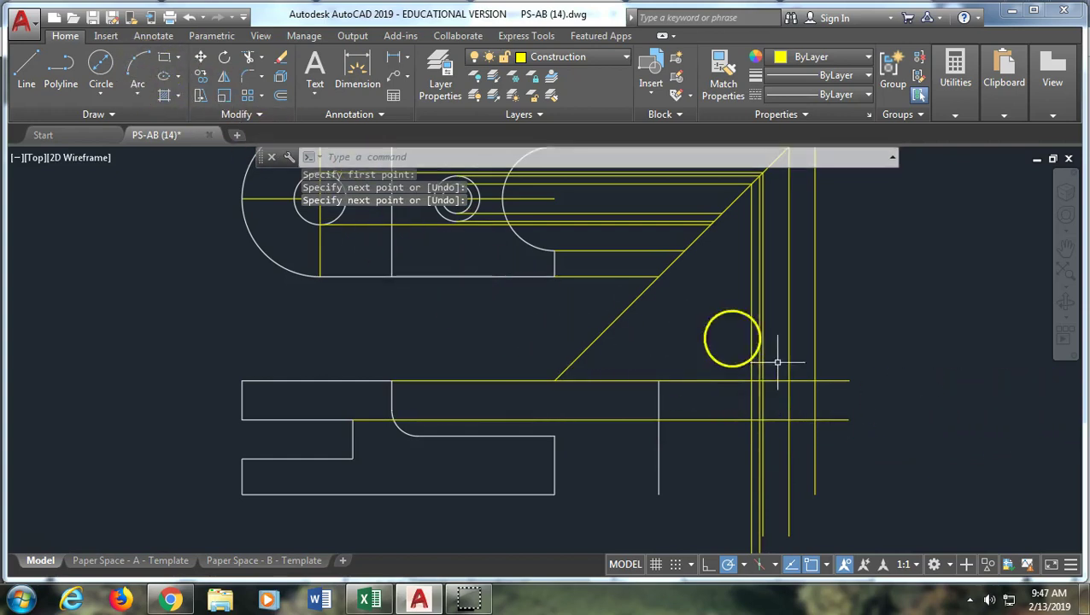
# Make Object Lines the current layer
pyautogui.click(602, 61)
pyautogui.click(608, 192)
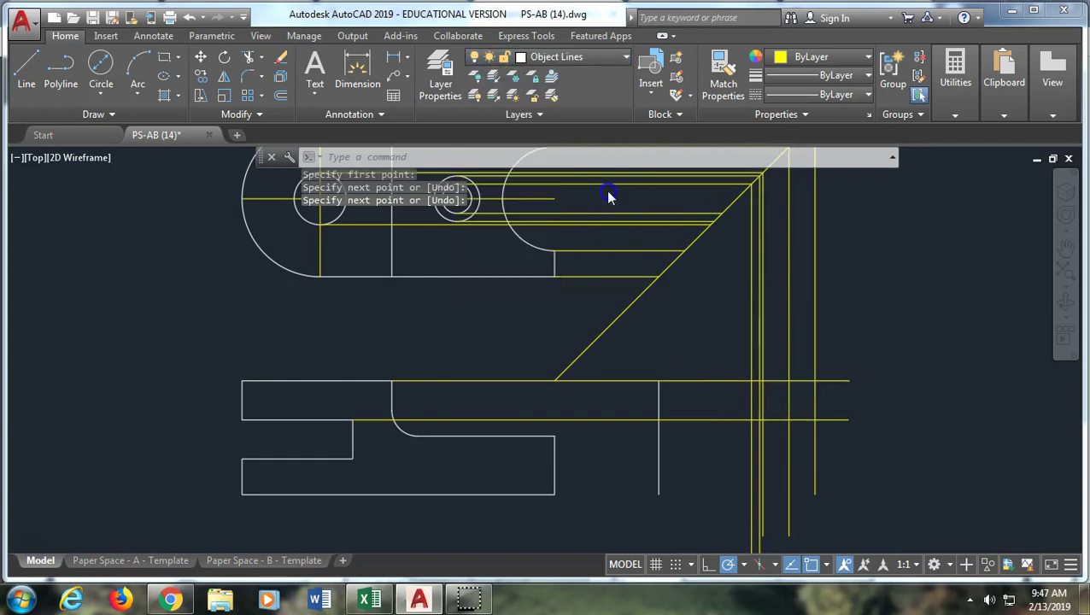
pyautogui.click(610, 60)
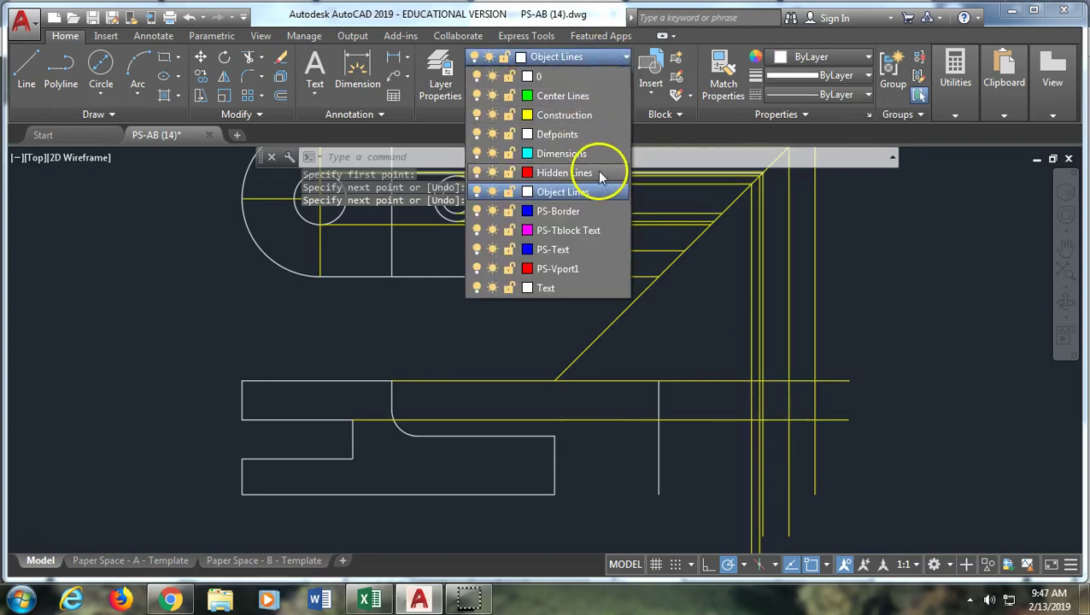
pyautogui.click(603, 59)
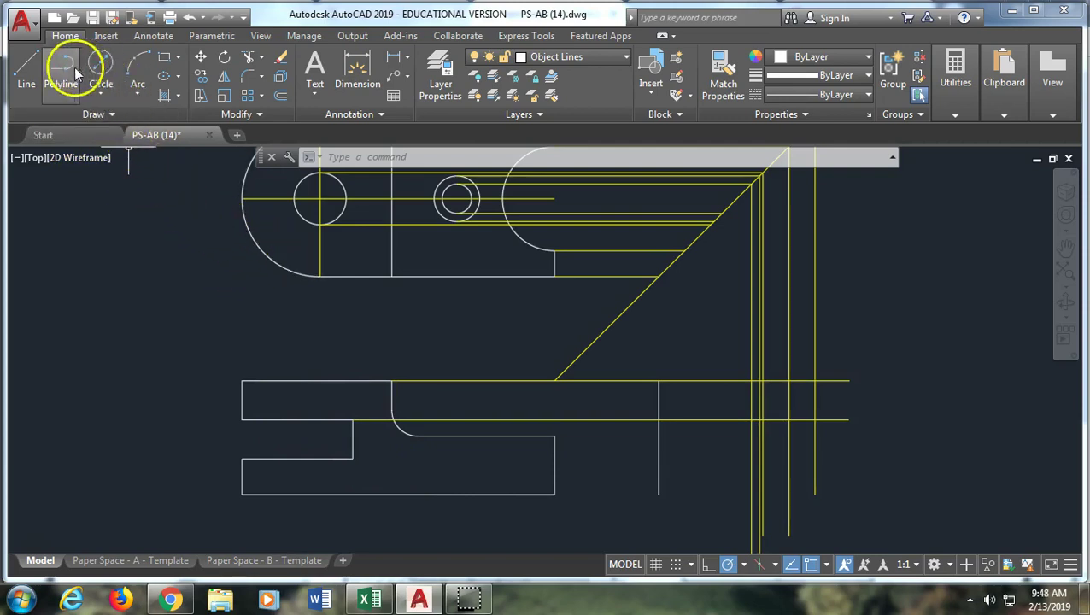
# Draw two vertical hole edges across the front view's upper arm, aligned with the left and right quadrants of the 1 diameter circle
pyautogui.click(27, 68)
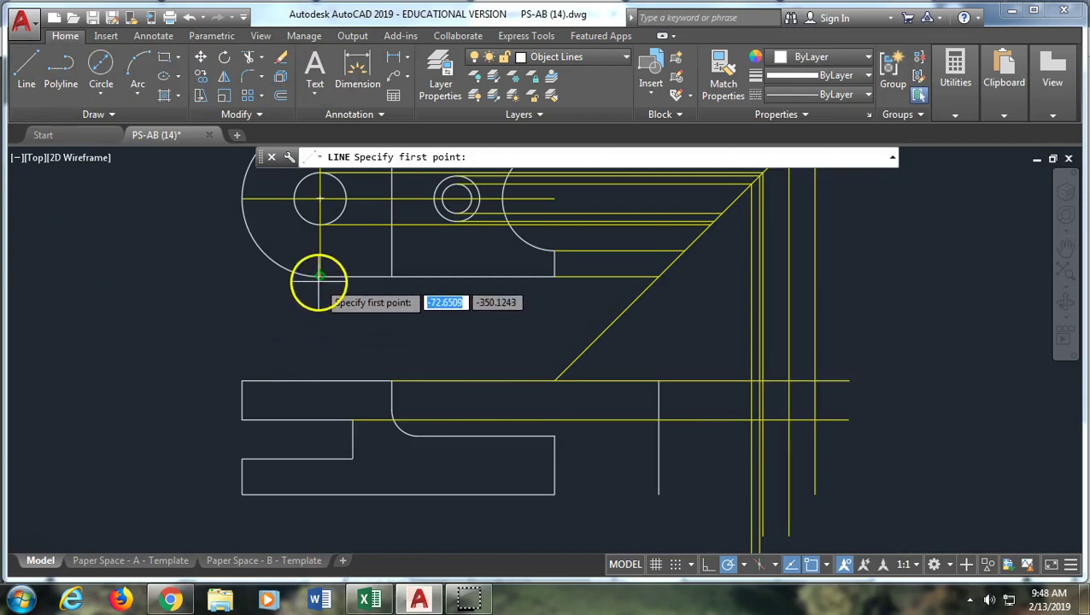
pyautogui.moveTo(294, 198)
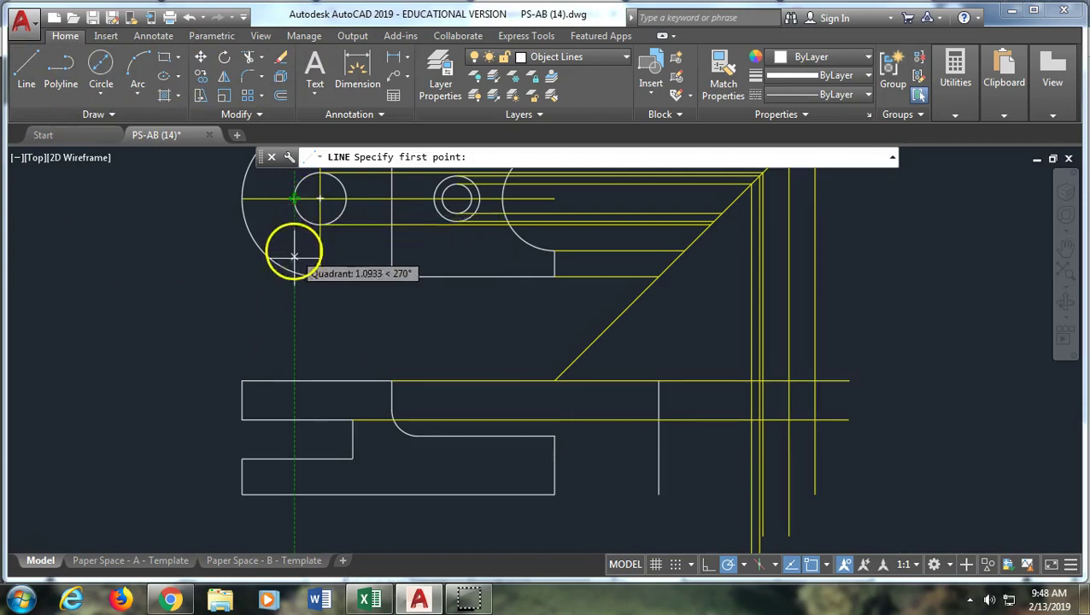
pyautogui.click(294, 381)
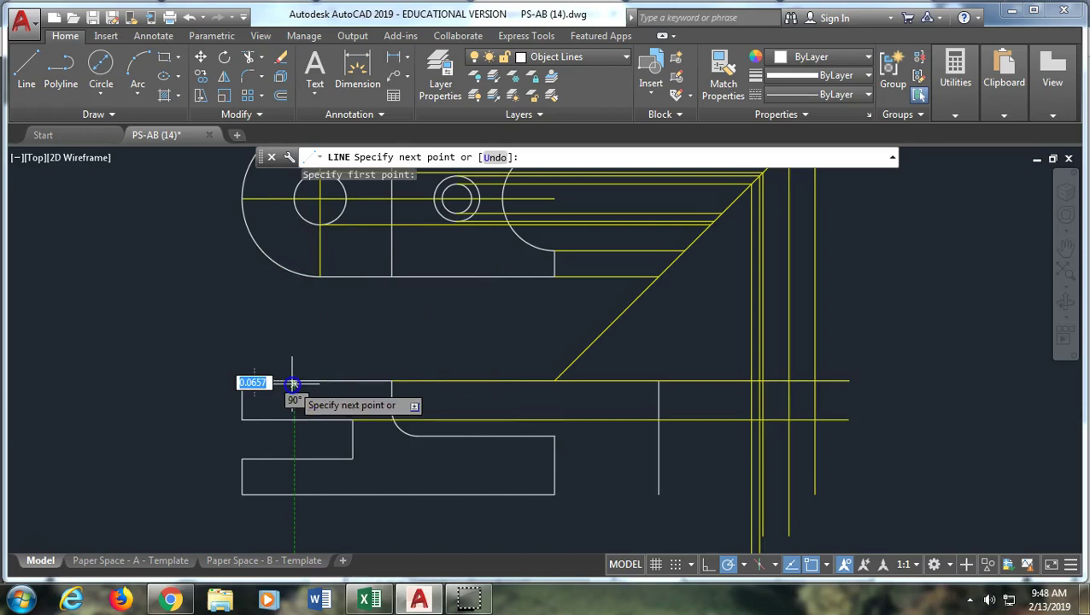
pyautogui.click(294, 420)
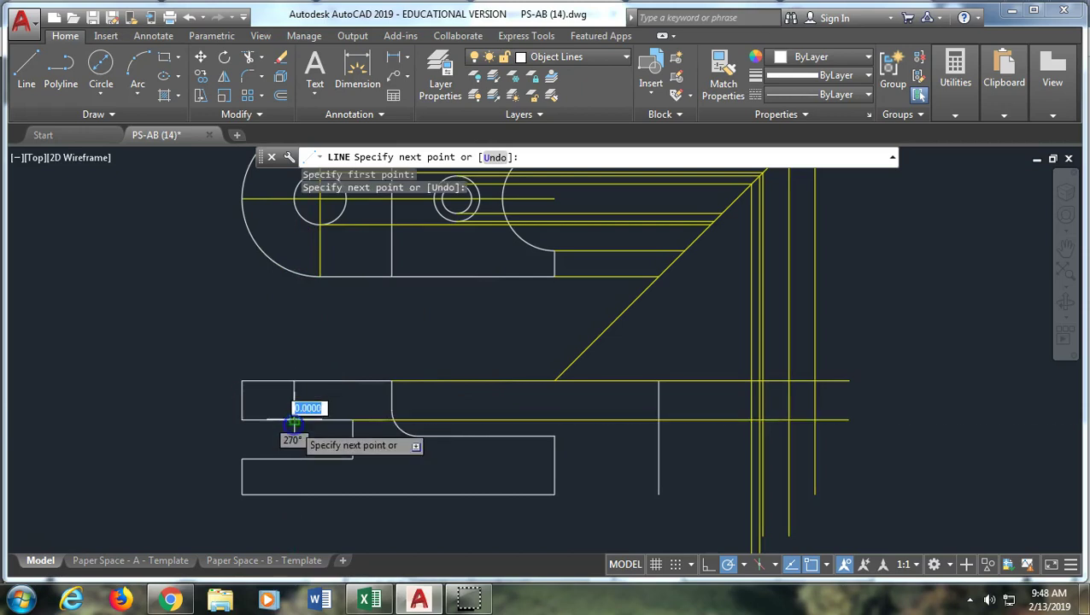
pyautogui.press('Return')
pyautogui.press('Return')
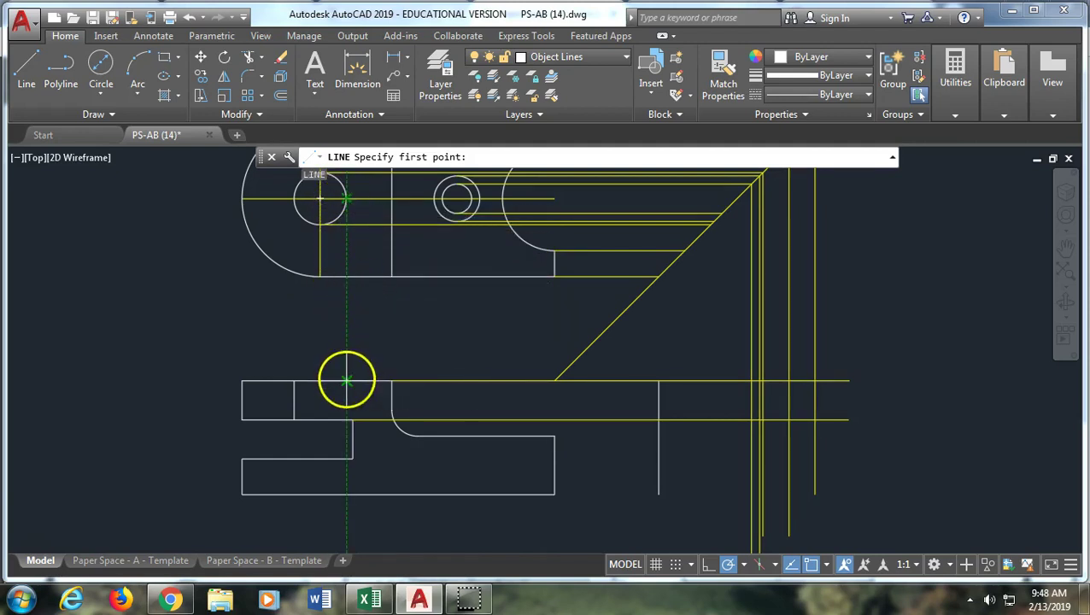
pyautogui.click(346, 381)
pyautogui.click(346, 420)
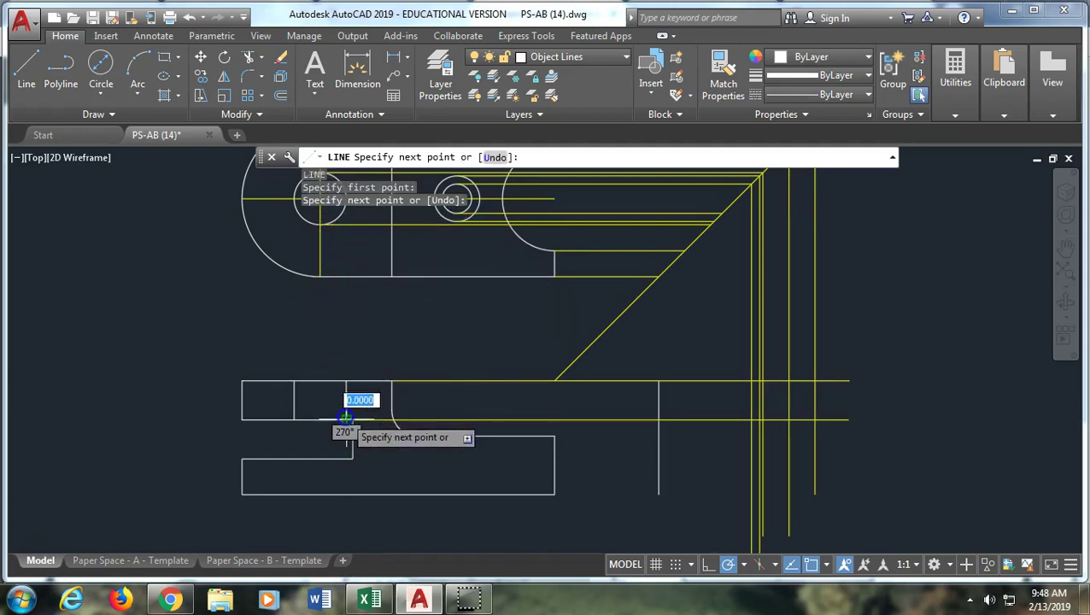
pyautogui.press('Return')
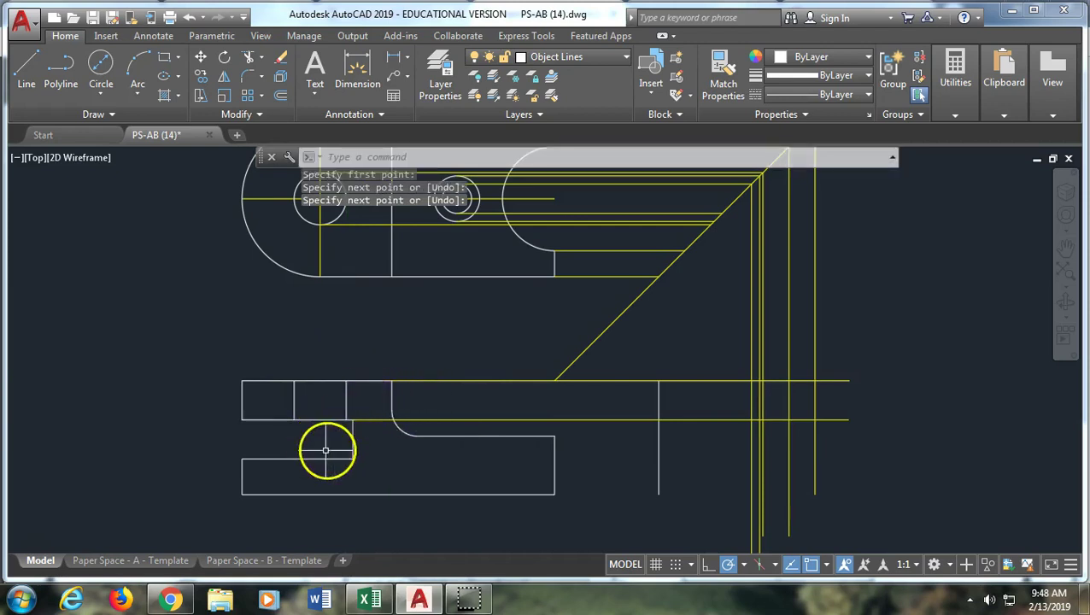
# Try to draw the 1 diameter hole's left edge across the front view's lower arm, and undo that line
pyautogui.press('Return')
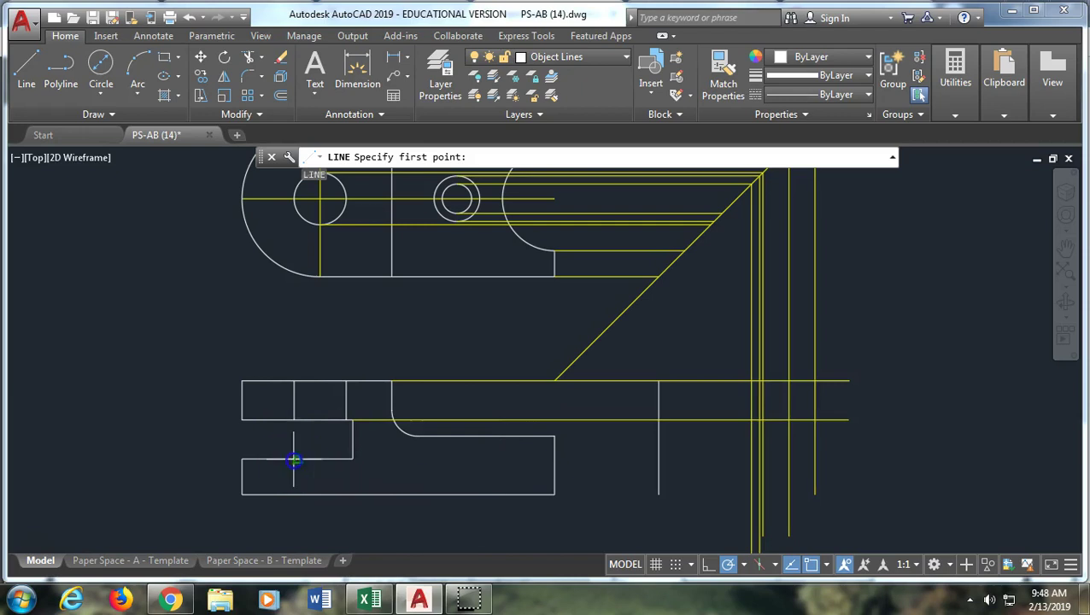
pyautogui.click(298, 459)
pyautogui.click(297, 494)
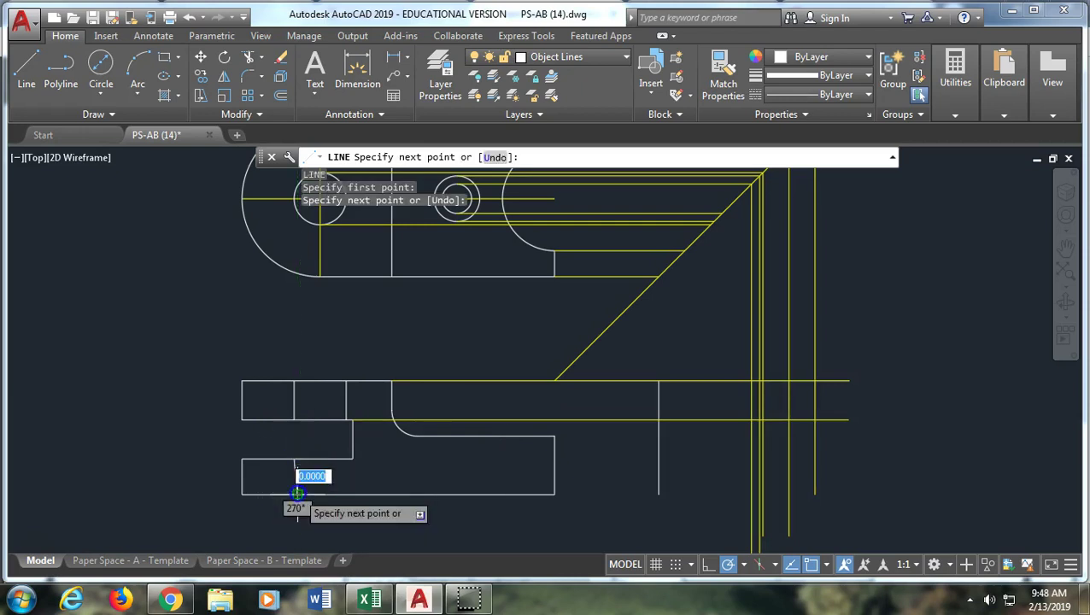
pyautogui.press('Return')
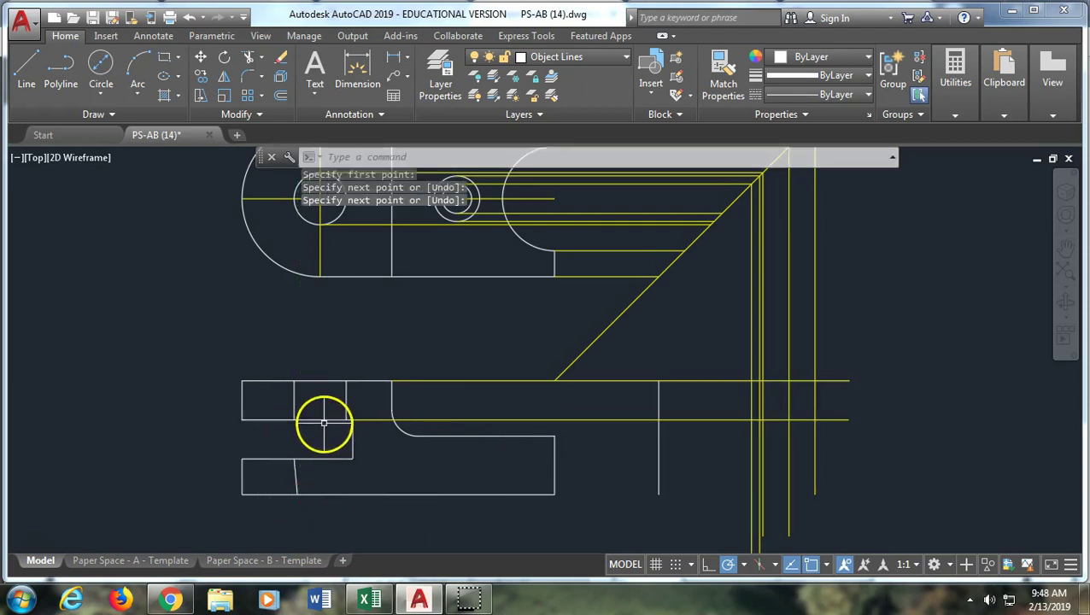
pyautogui.write('u')
pyautogui.press('Return')
# Draw two vertical hole edges across the front view's lower arm, aligned with the 1 diameter hole's edges in the upper arm
pyautogui.scroll(5, 323, 448)
pyautogui.scroll(-4, 294, 440)
pyautogui.scroll(2, 321, 360)
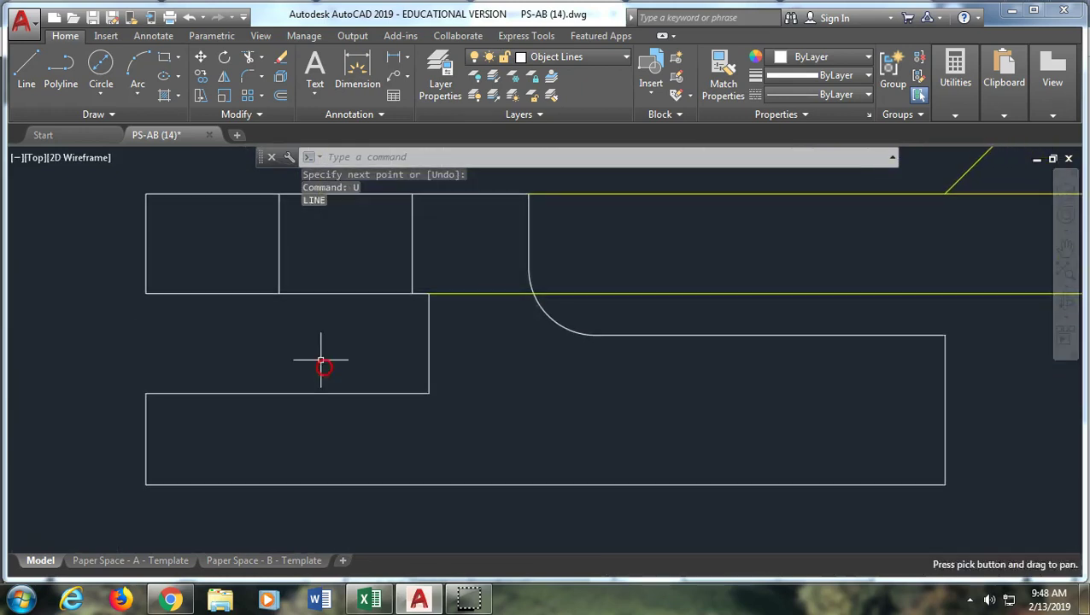
pyautogui.click(27, 75)
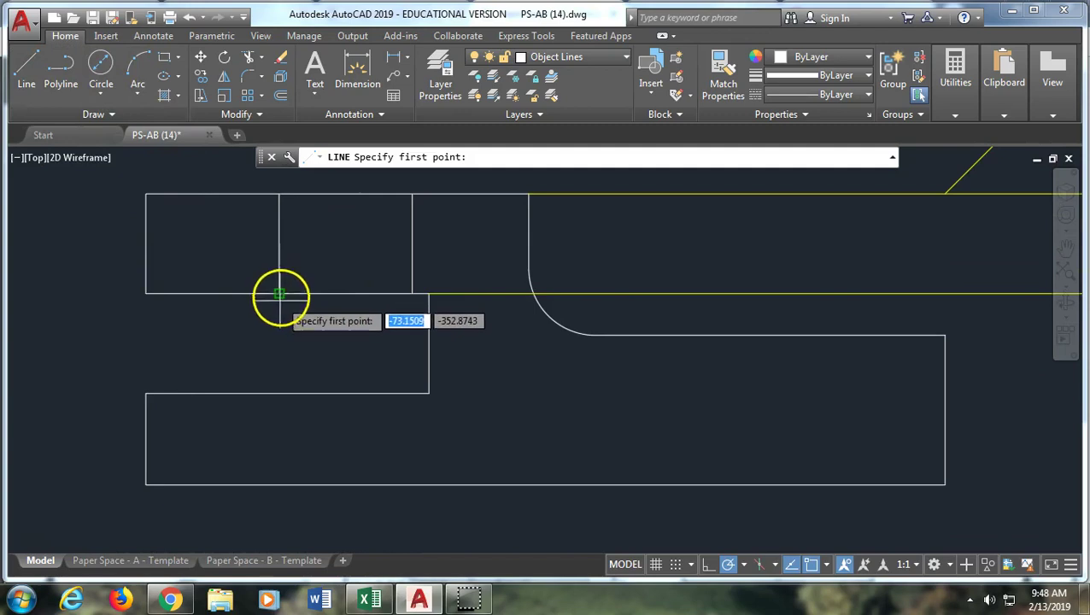
pyautogui.click(280, 394)
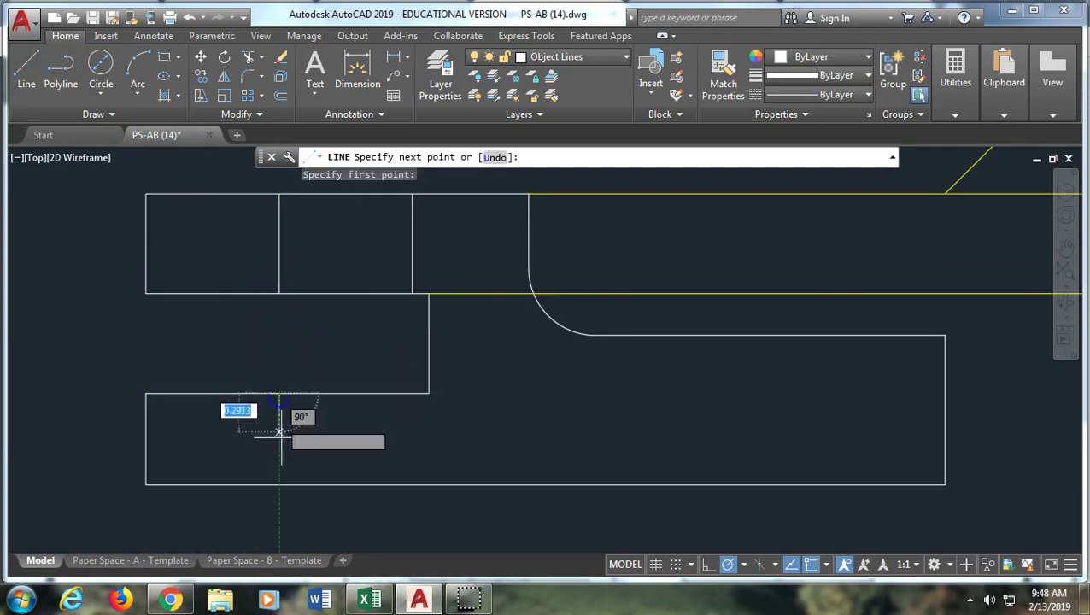
pyautogui.click(279, 485)
pyautogui.press('Return')
pyautogui.press('Return')
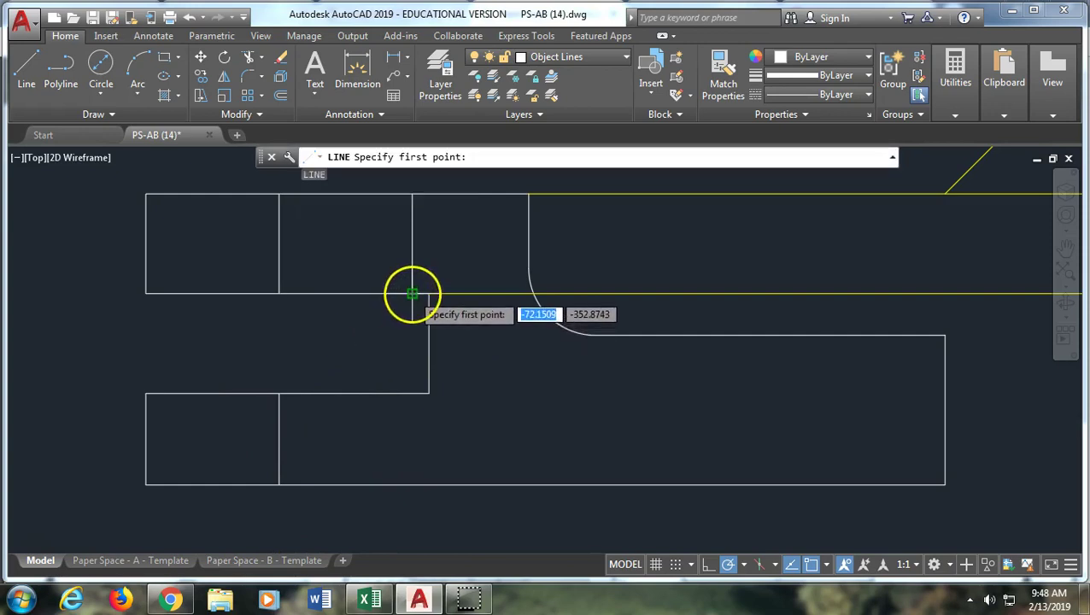
pyautogui.click(413, 394)
pyautogui.click(411, 485)
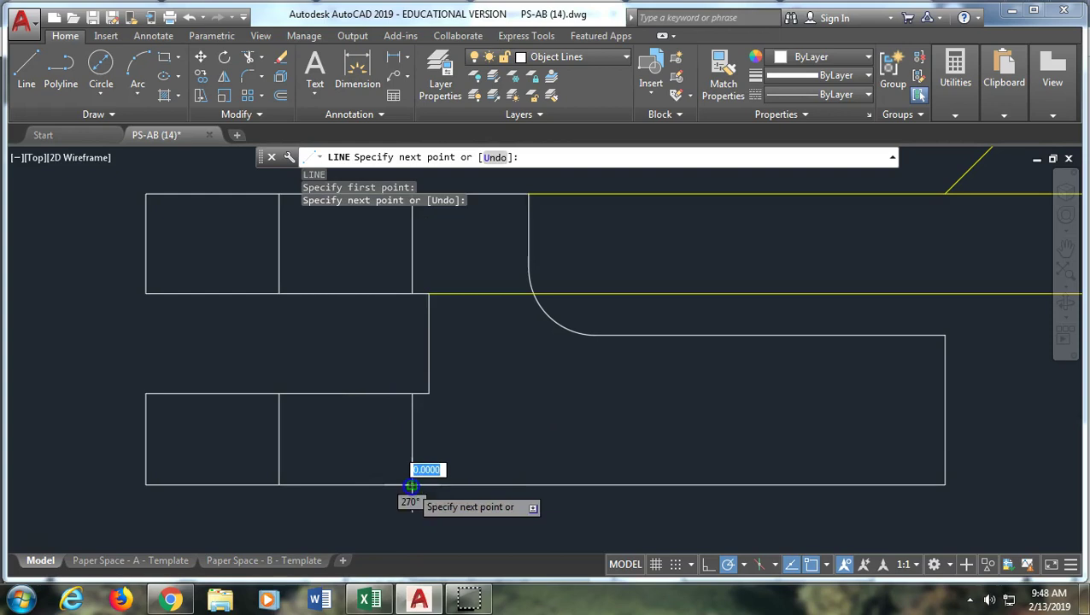
pyautogui.press('Return')
# Draw a vertical line from the .875 circle's left quadrant to the front view's stepped surface and on to its base
pyautogui.scroll(6, 681, 372)
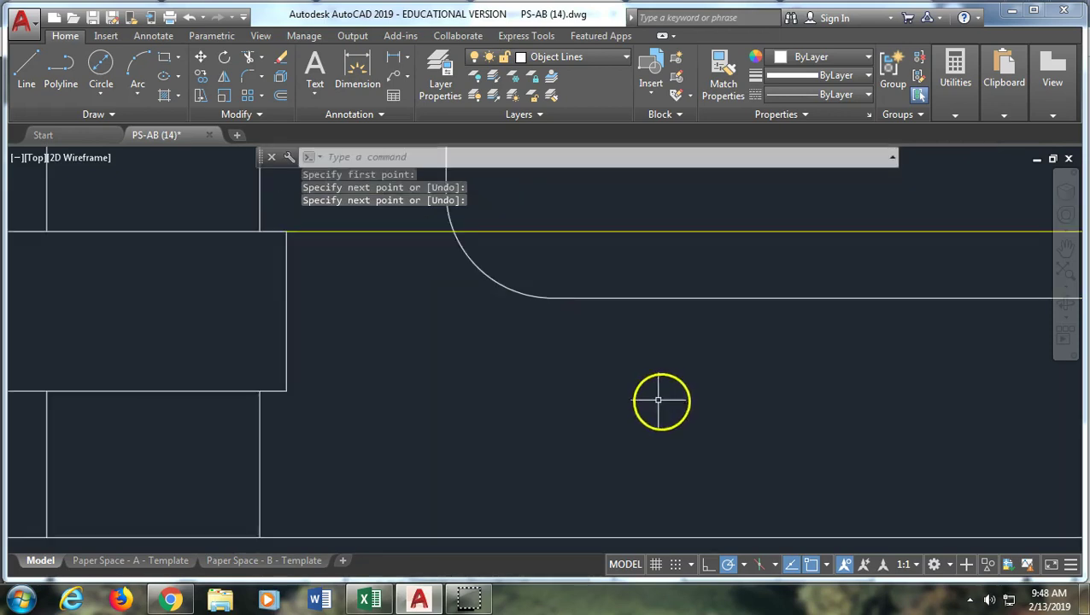
pyautogui.scroll(-7, 631, 307)
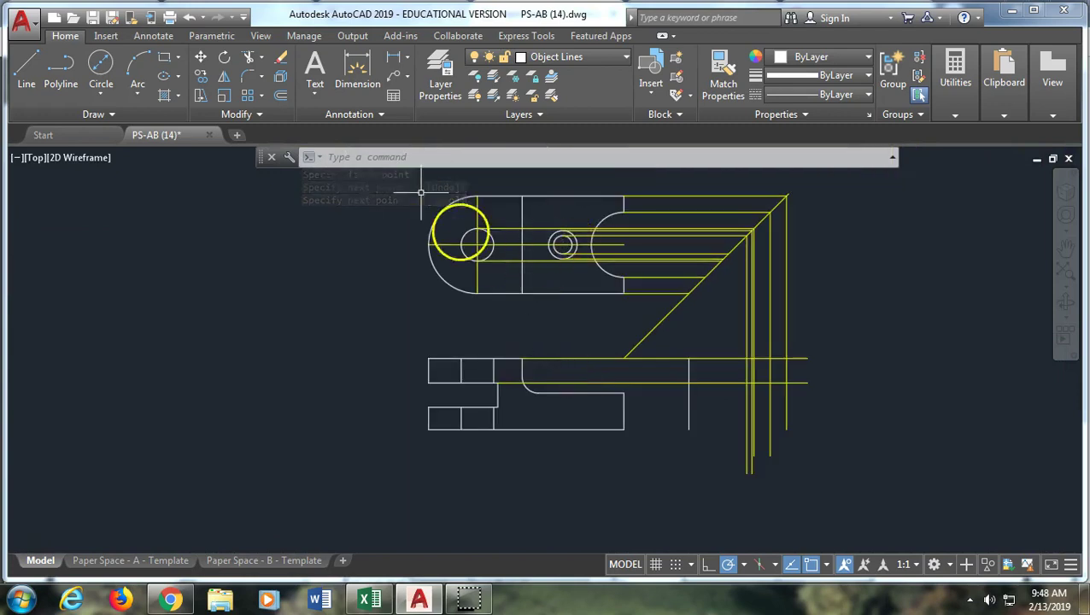
pyautogui.click(27, 69)
pyautogui.scroll(4, 539, 303)
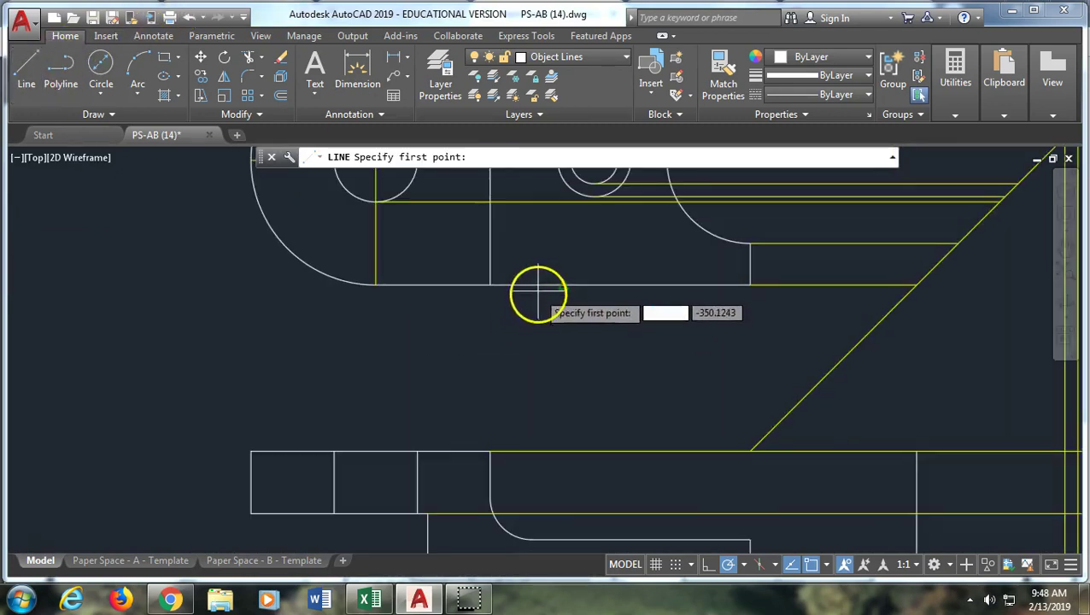
pyautogui.scroll(-2, 555, 256)
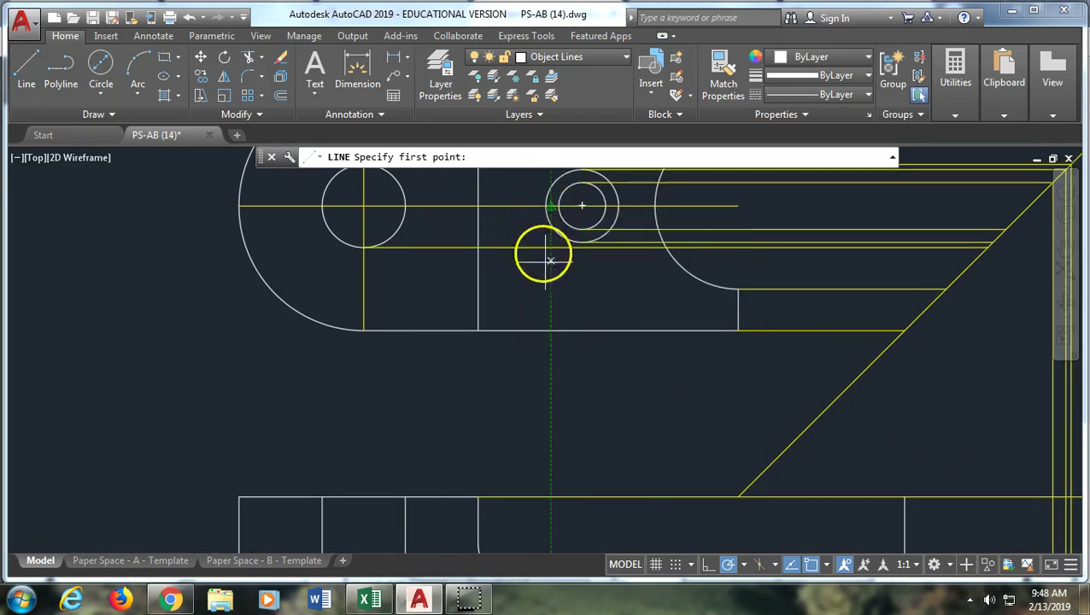
pyautogui.click(545, 205)
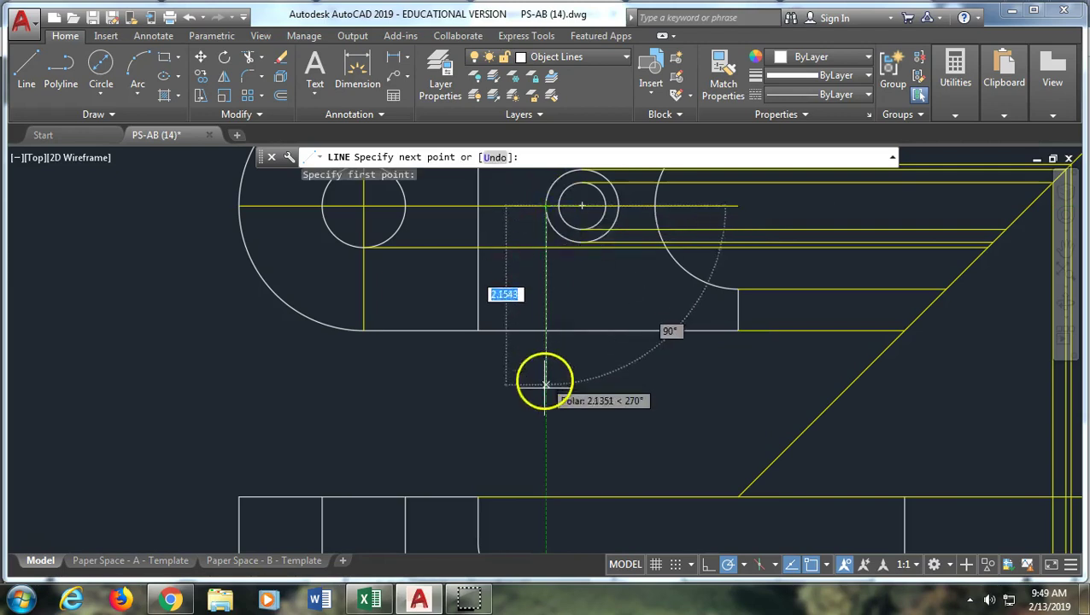
pyautogui.moveTo(480, 522); pyautogui.dragTo(440, 352, button='middle')
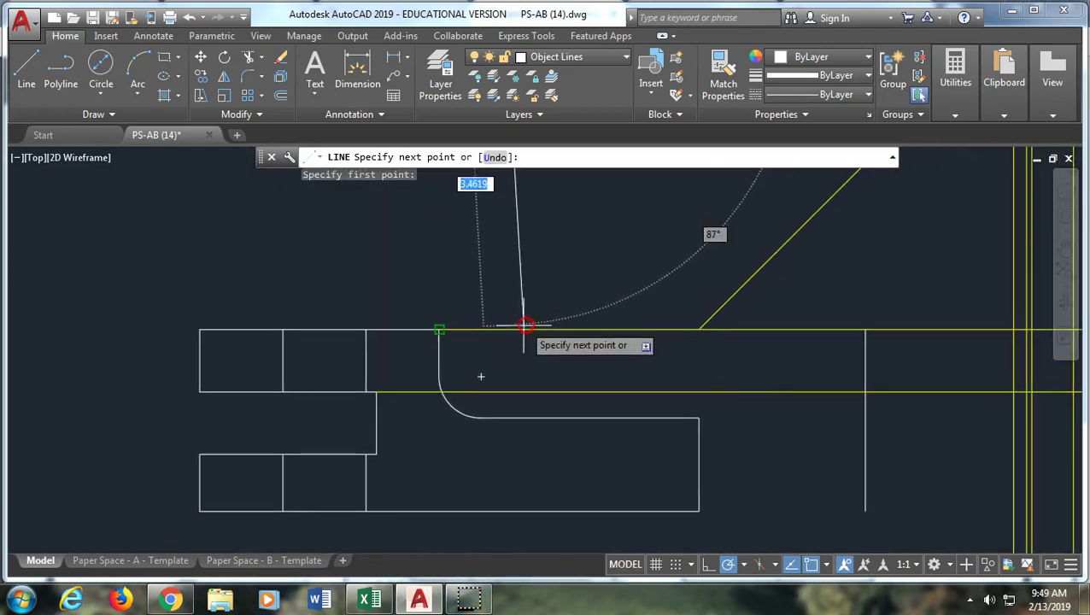
pyautogui.click(506, 417)
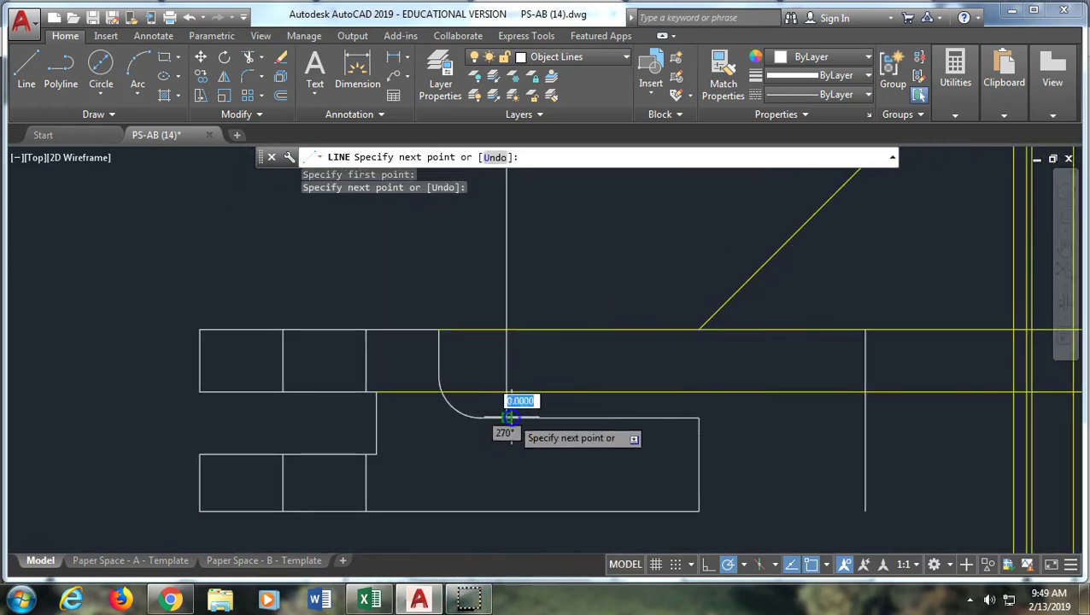
pyautogui.click(507, 511)
pyautogui.press('Return')
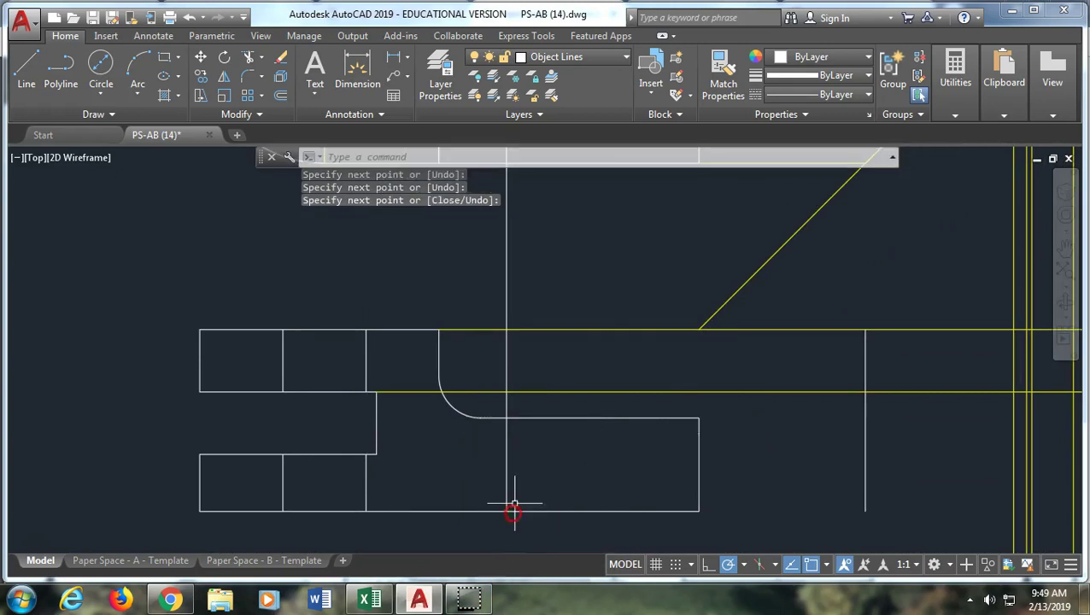
# Draw a vertical line from the .875 circle's right quadrant to the front view's stepped surface and on to its base
pyautogui.scroll(2, 581, 268)
pyautogui.scroll(-4, 573, 265)
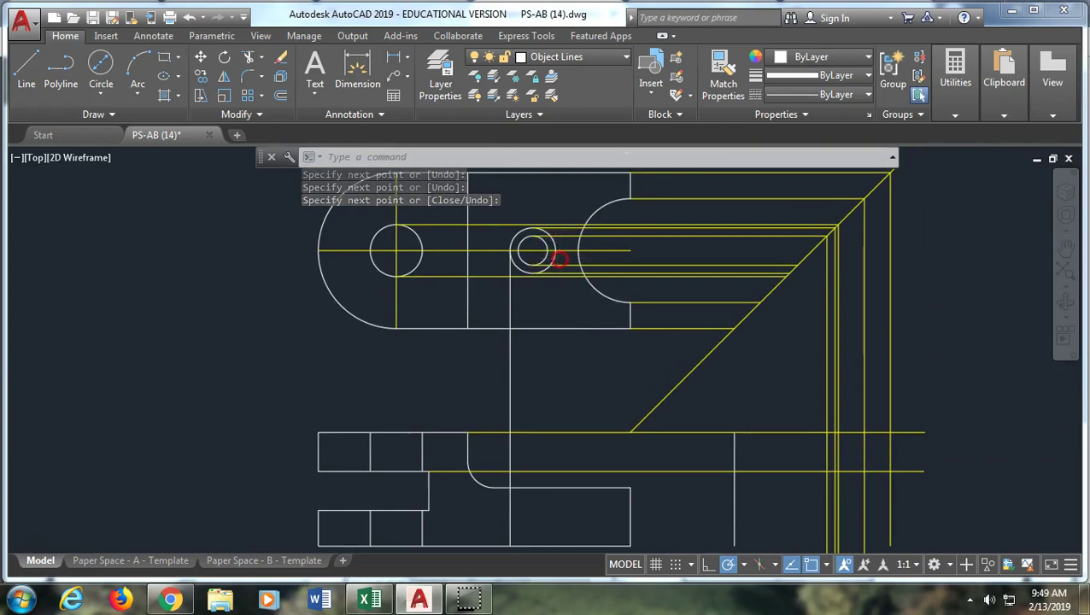
pyautogui.press('Return')
pyautogui.click(532, 250)
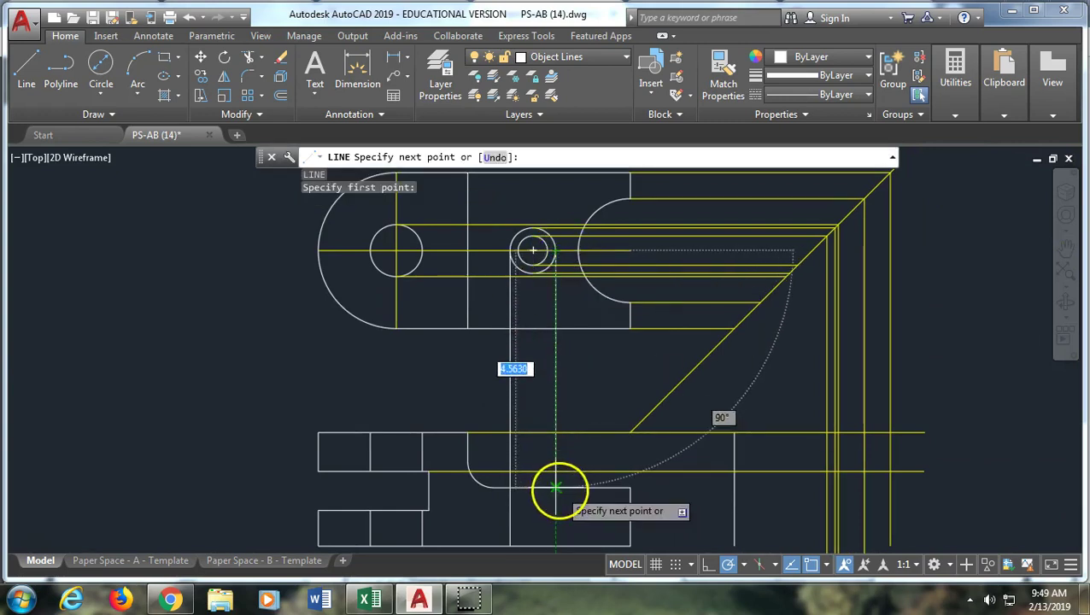
pyautogui.click(558, 489)
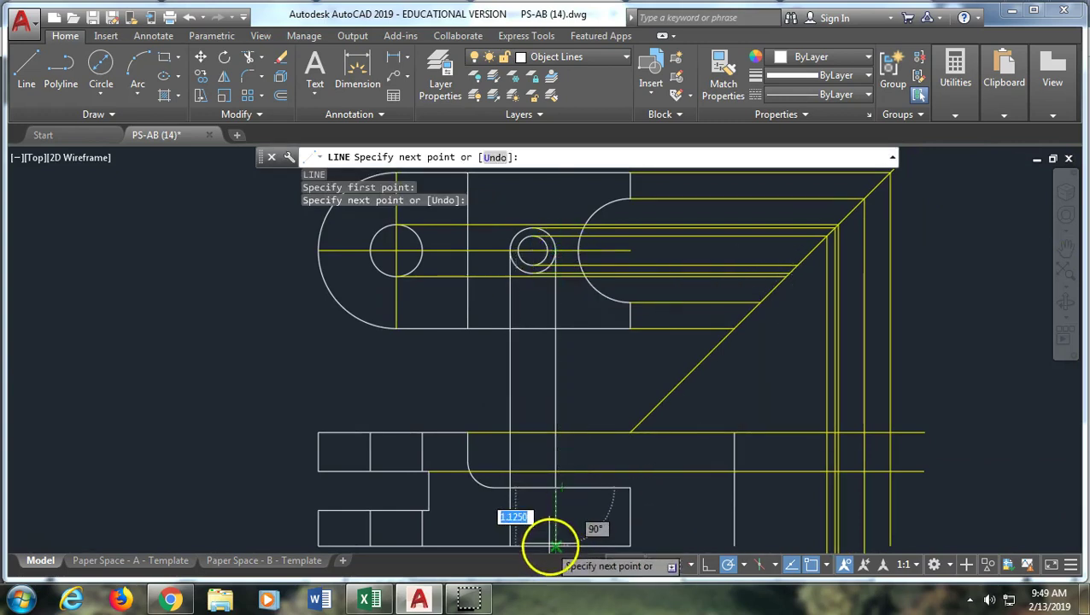
pyautogui.click(555, 547)
pyautogui.press('Return')
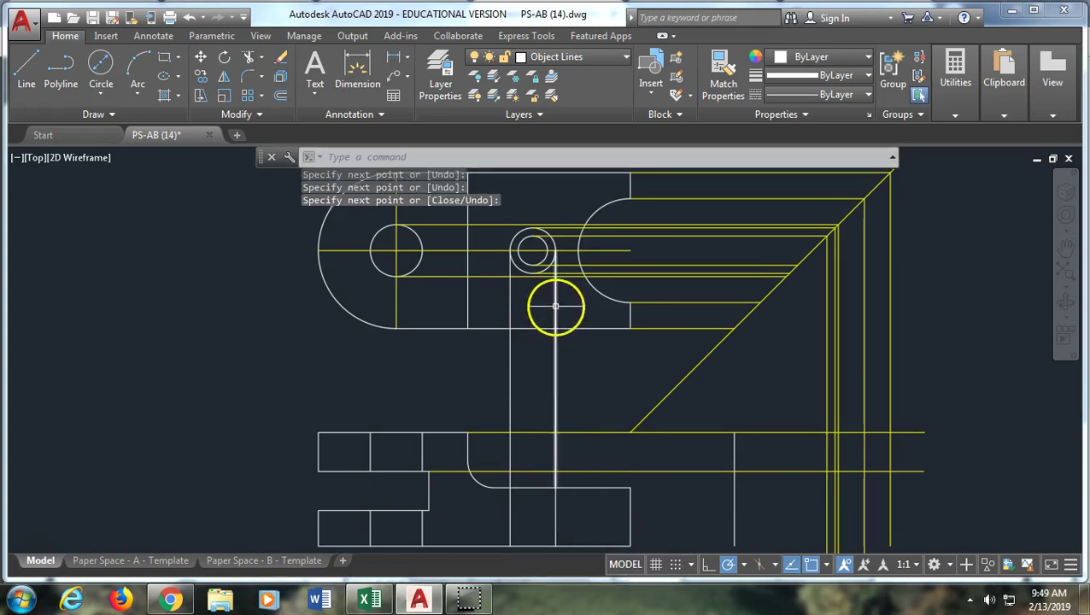
# Draw a vertical line from the .563 circle's right quadrant down to the front view's base
pyautogui.press('Return')
pyautogui.click(534, 250)
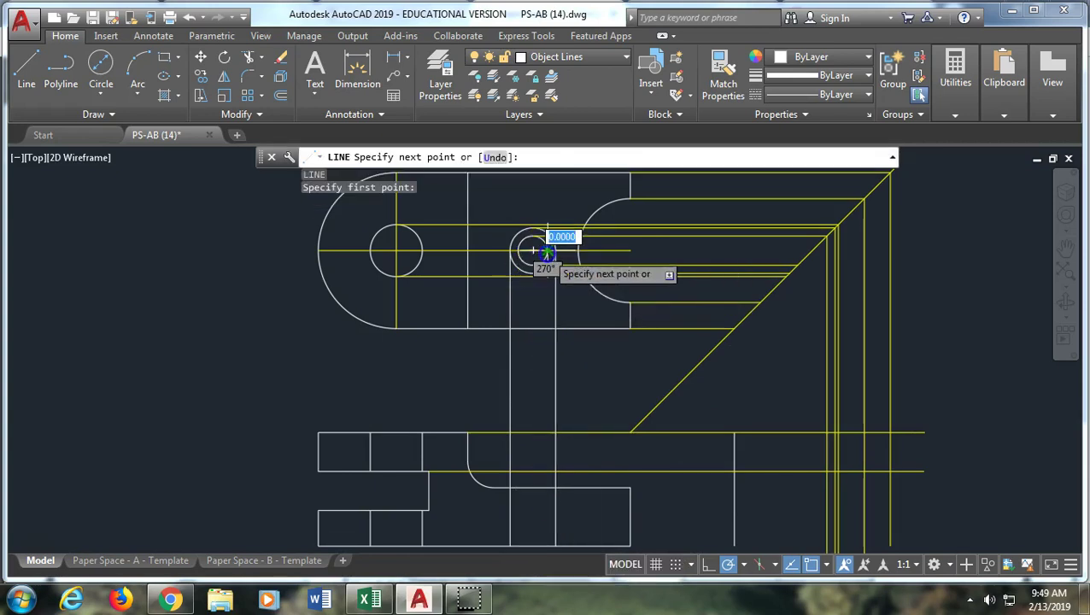
pyautogui.click(547, 545)
pyautogui.press('Return')
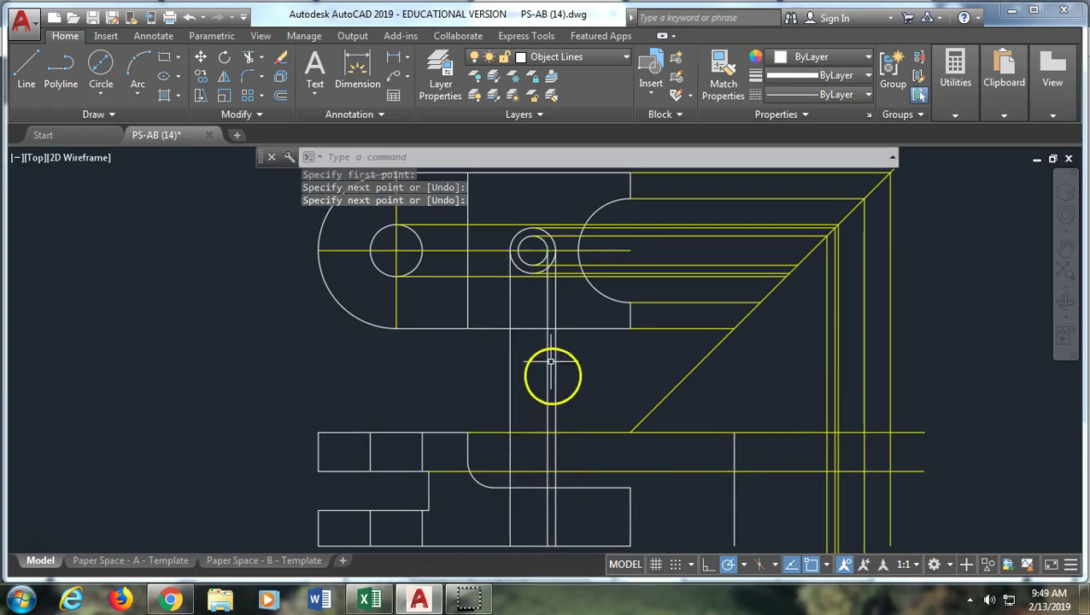
# Draw a vertical line from the .563 circle's left quadrant down to the front view's base
pyautogui.press('Return')
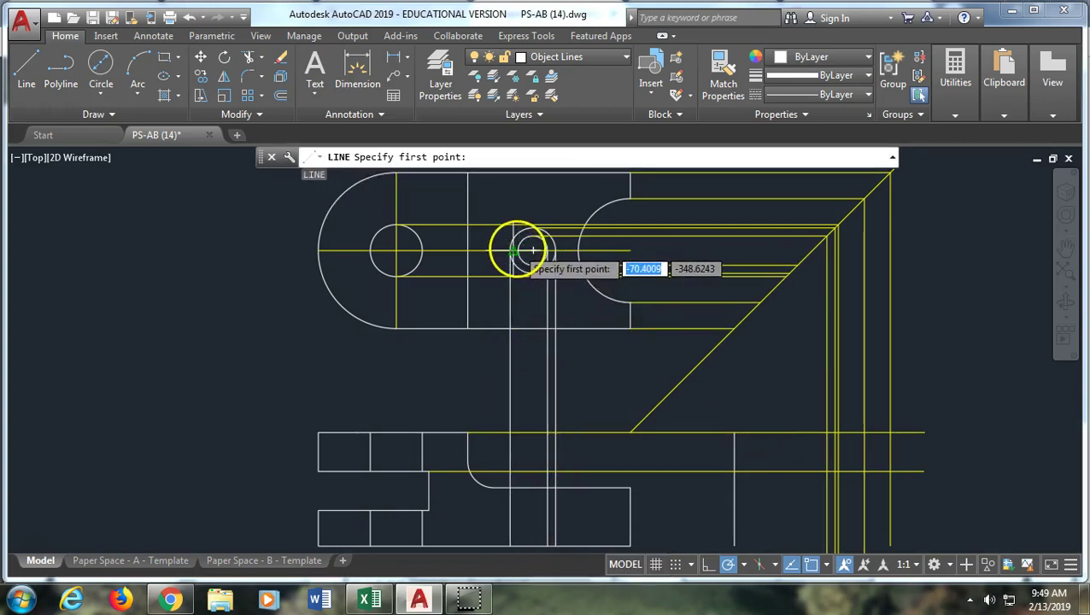
pyautogui.click(519, 250)
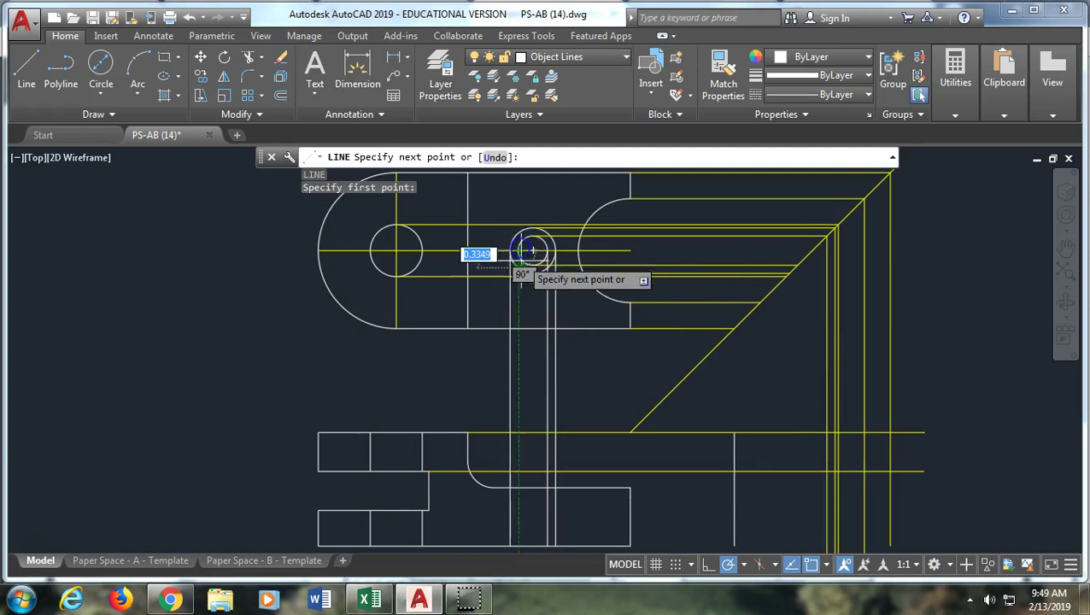
pyautogui.click(519, 547)
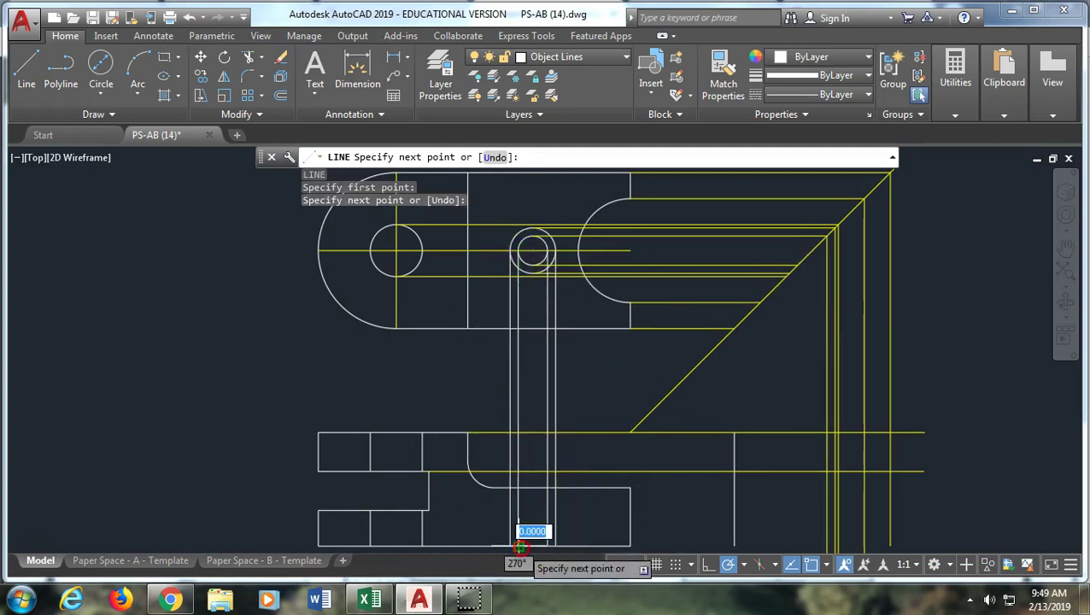
pyautogui.press('Return')
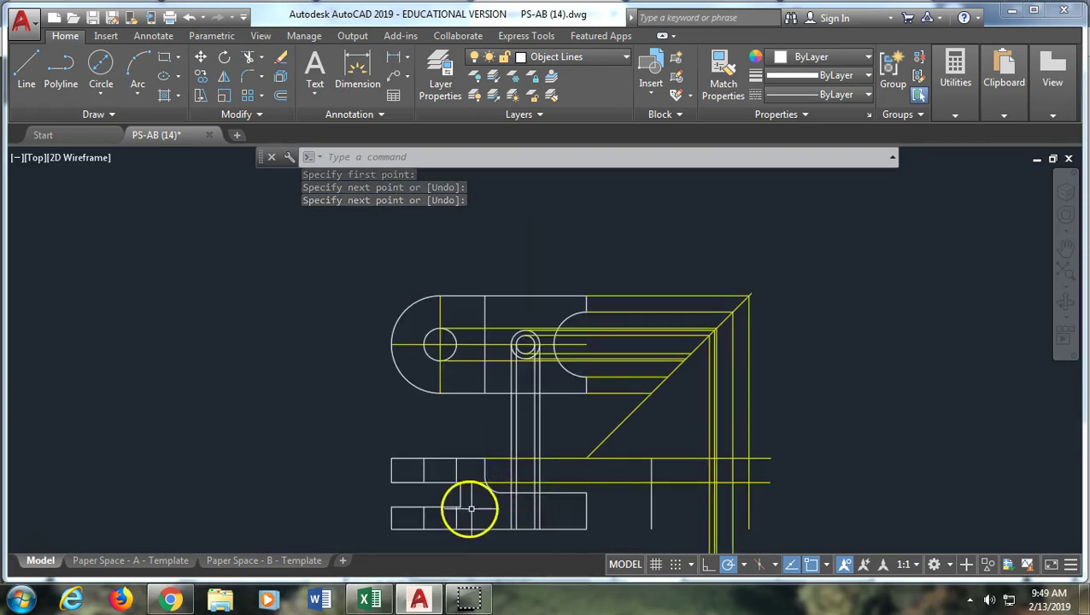
# Check the counterbore depth in the example PDF in Chrome, then in AutoCAD draw its floor .188 below the stepped surface, spanning the .875 hole's edges
pyautogui.click(170, 601)
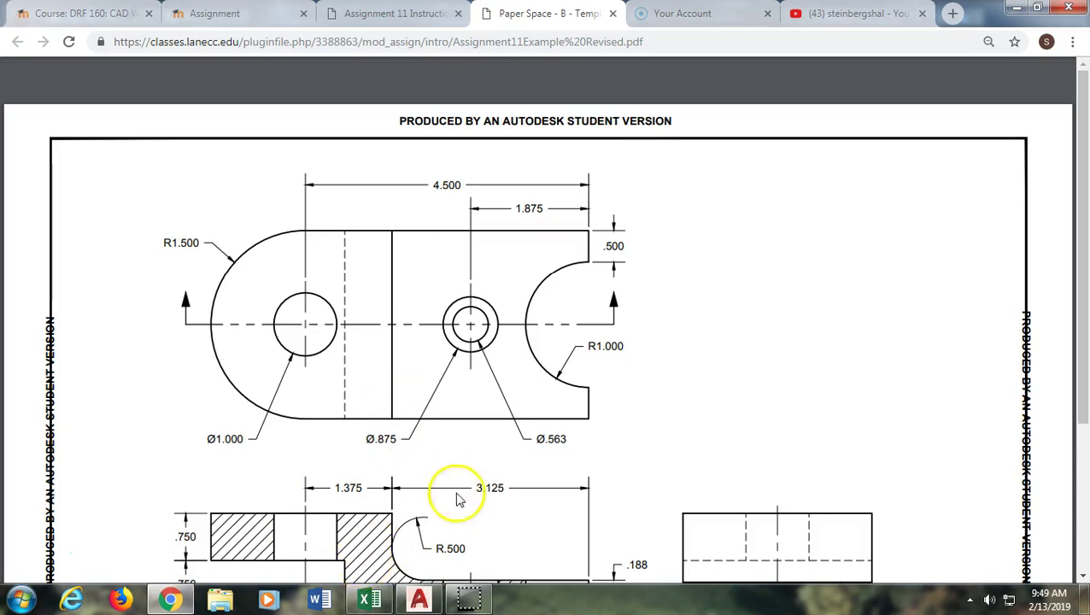
pyautogui.scroll(-2, 850, 480)
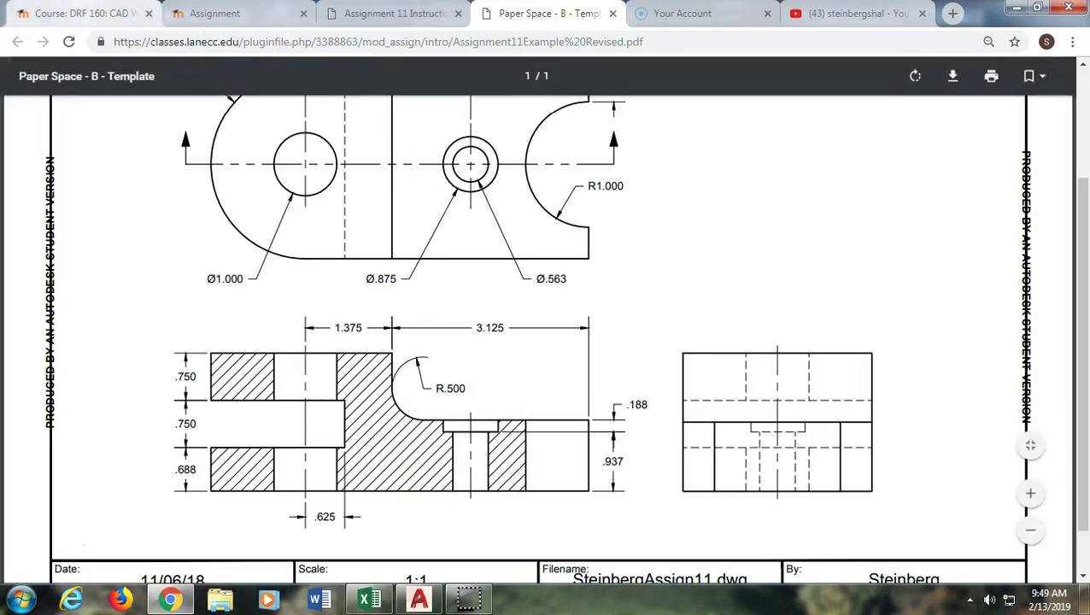
pyautogui.click(418, 601)
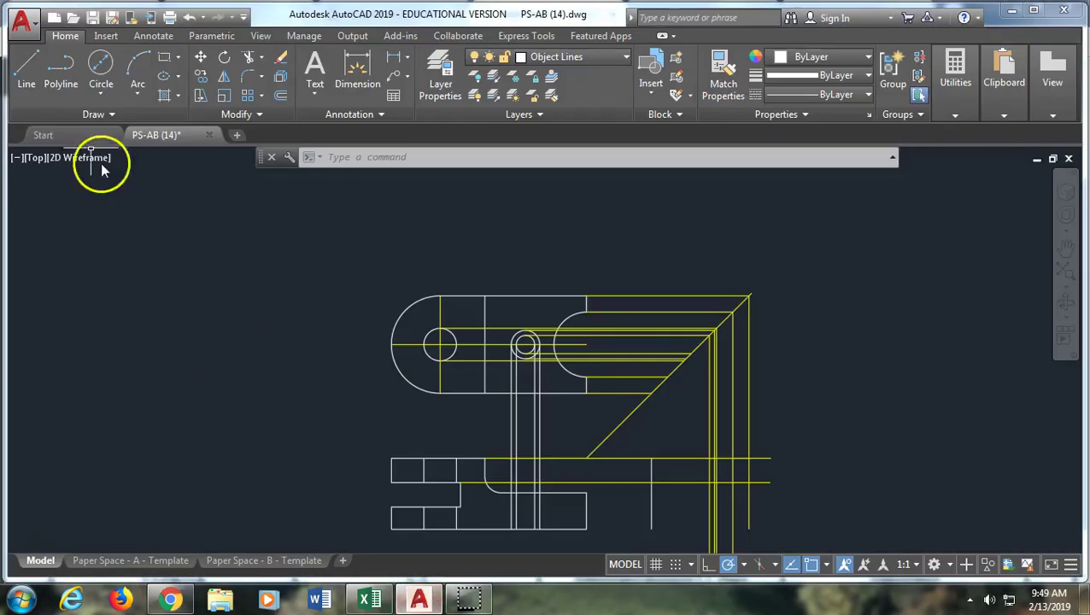
pyautogui.click(26, 73)
pyautogui.scroll(3, 523, 519)
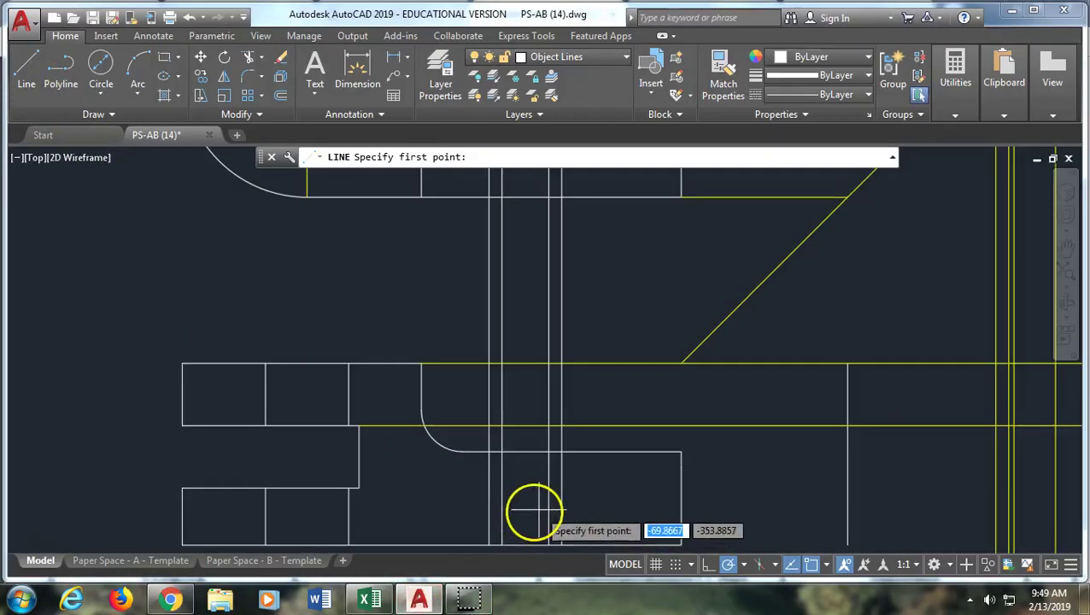
pyautogui.scroll(2, 548, 497)
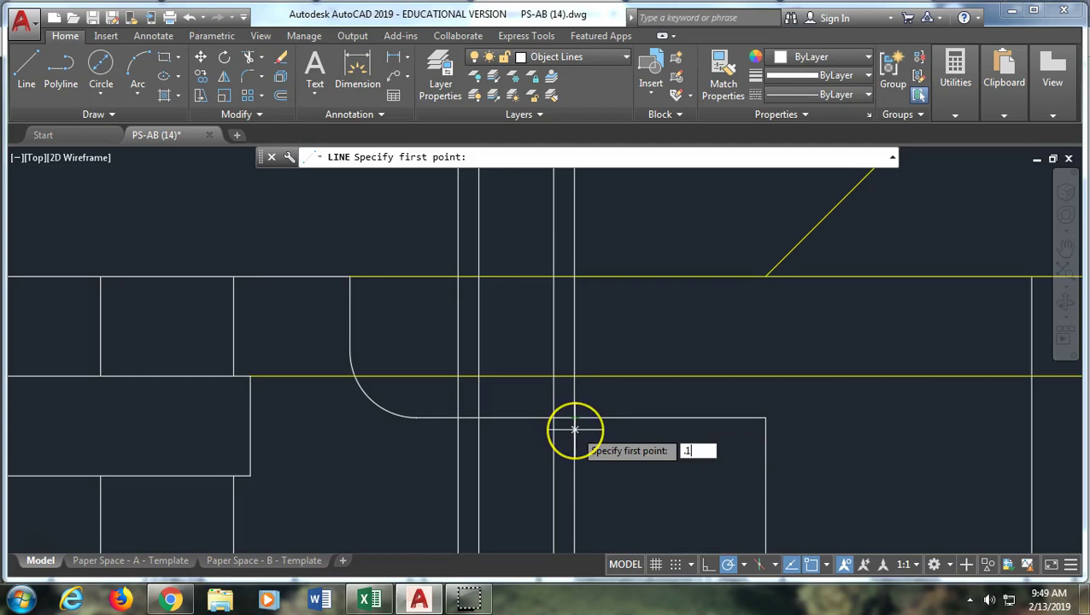
pyautogui.press('Return')
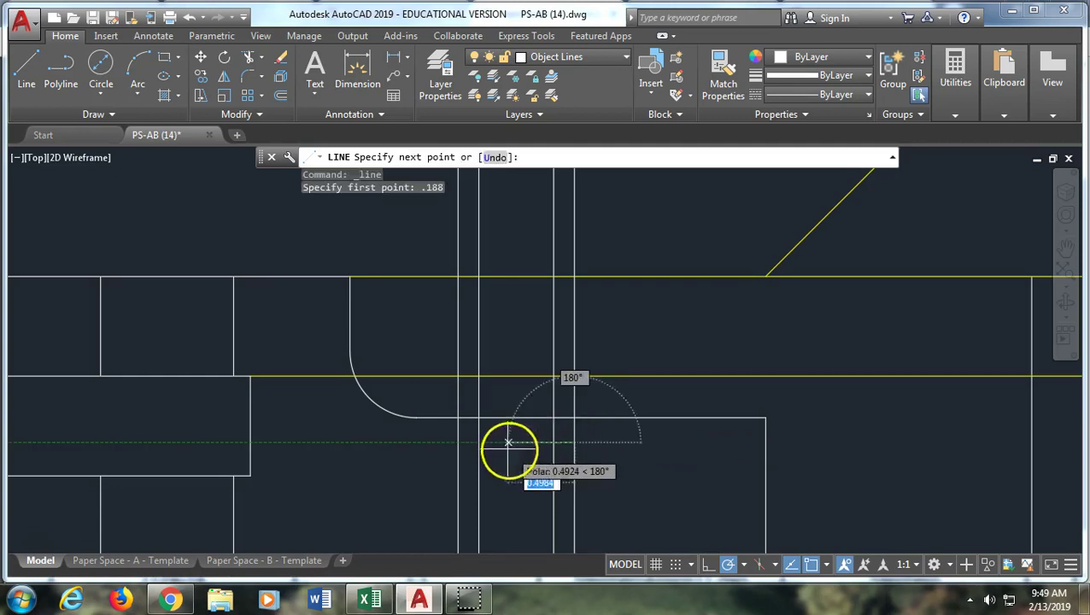
pyautogui.click(459, 442)
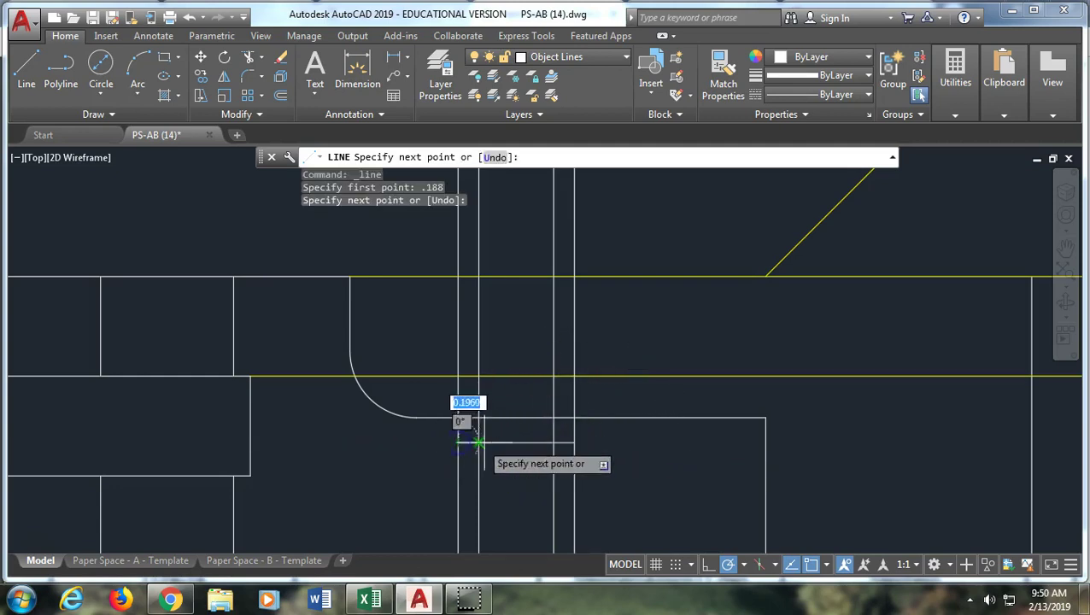
pyautogui.rightClick(493, 442)
# Trim the two .875 hole edge lines below the counterbore floor in the front view
pyautogui.write('tr')
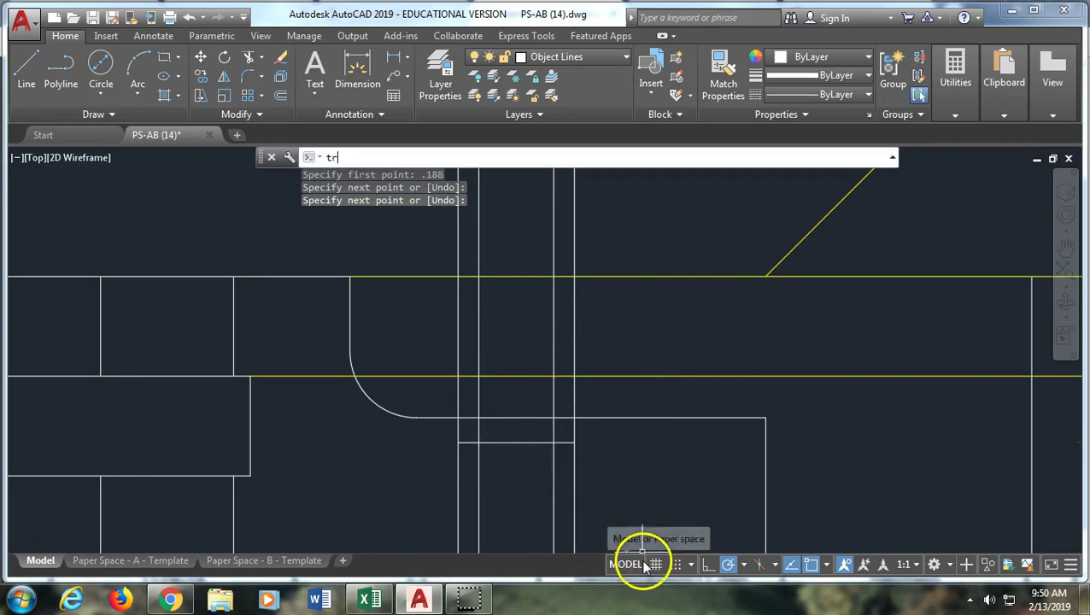
pyautogui.press('Return')
pyautogui.press('Return')
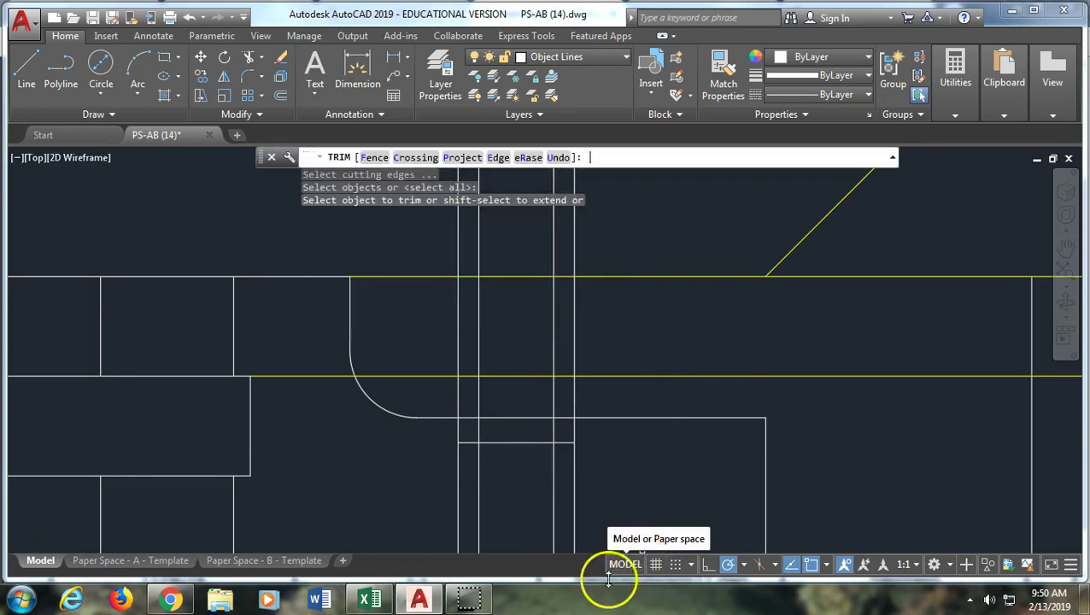
pyautogui.click(459, 491)
pyautogui.click(571, 490)
pyautogui.rightClick(588, 479)
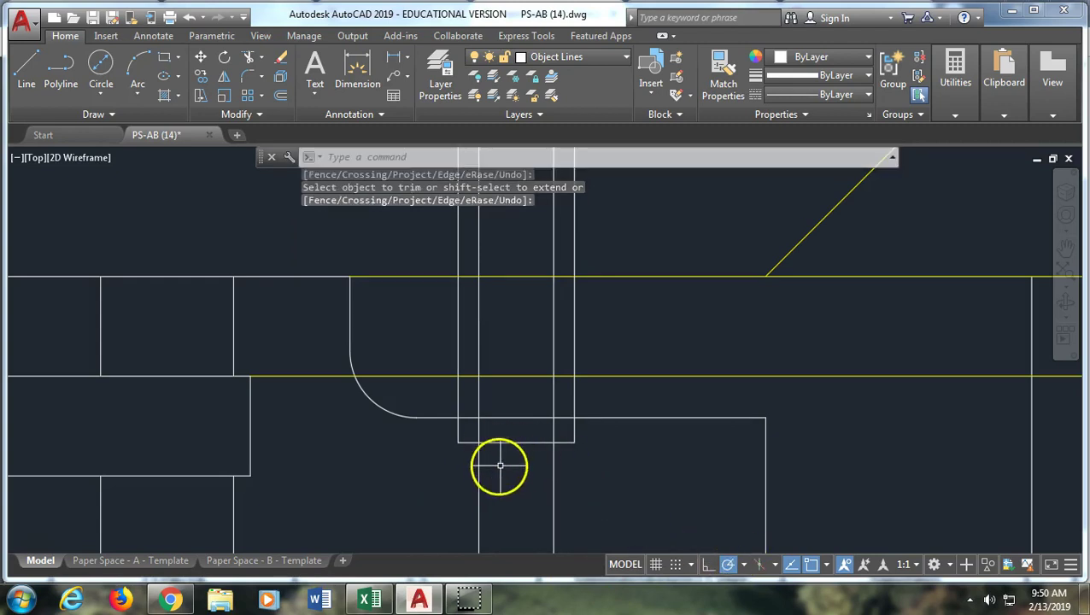
# Trim the two .563 hole edge lines between the stepped surface and the counterbore floor
pyautogui.press('Return')
pyautogui.press('Return')
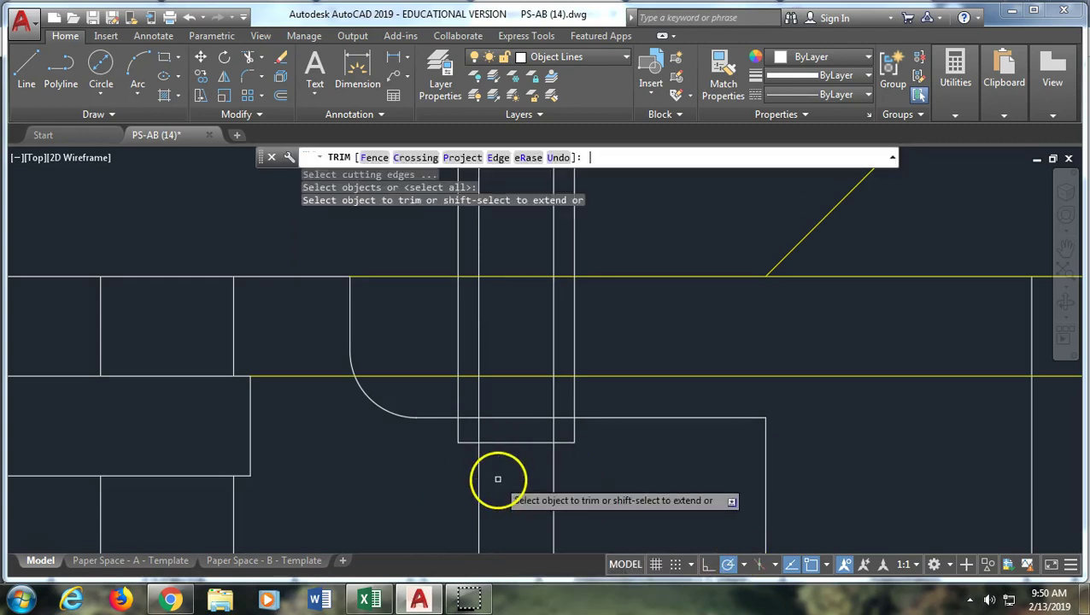
pyautogui.click(479, 430)
pyautogui.click(555, 433)
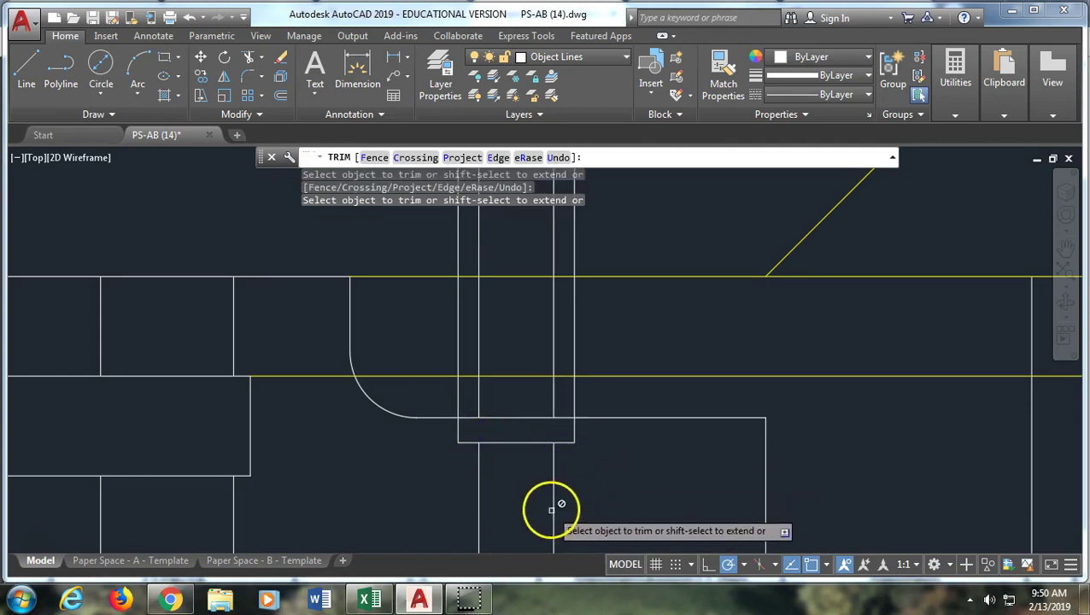
pyautogui.press('Escape')
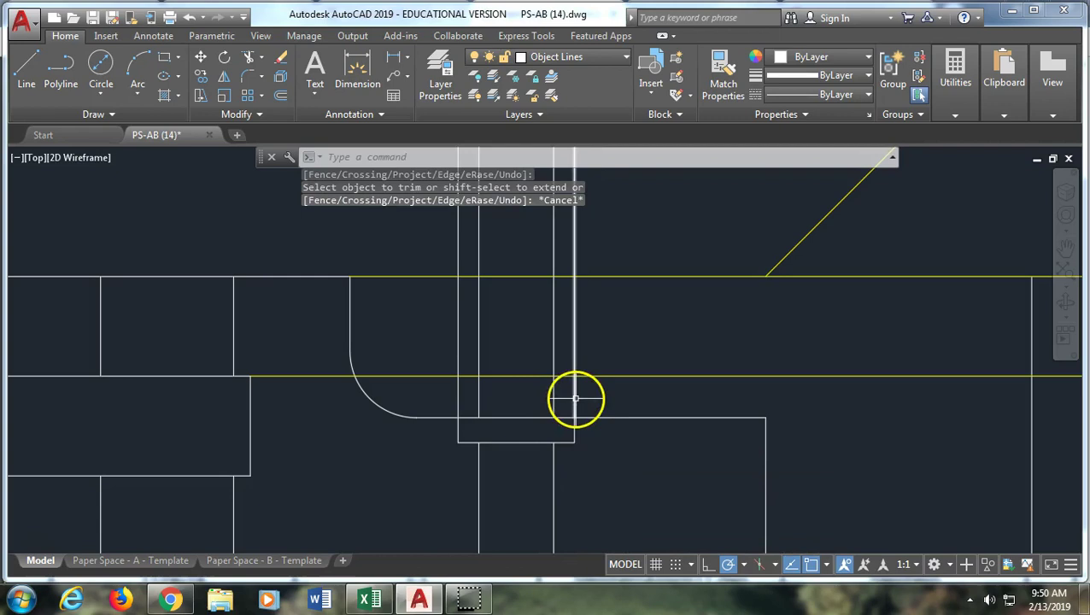
# Trim all four hole projection lines between the stepped surface and the lower horizontal construction line above it
pyautogui.write('TR')
pyautogui.press('Return')
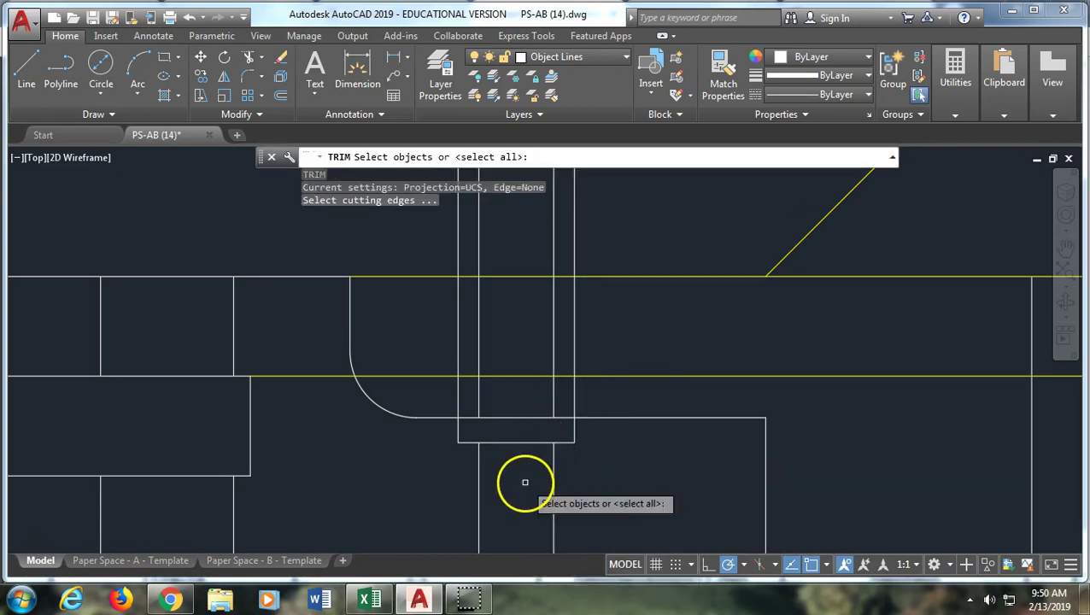
pyautogui.press('Return')
pyautogui.click(575, 394)
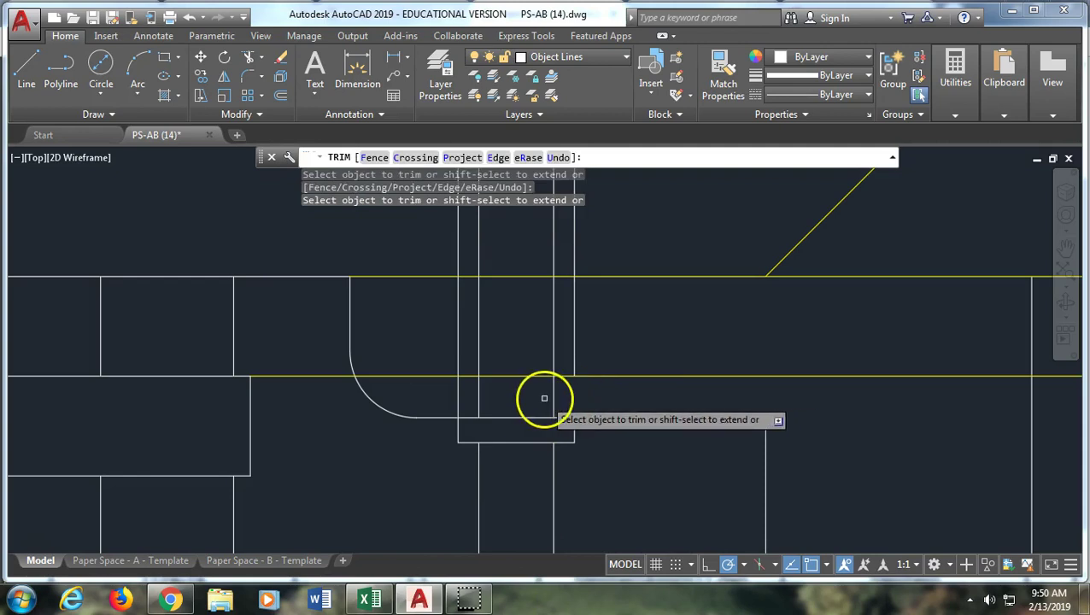
pyautogui.click(481, 396)
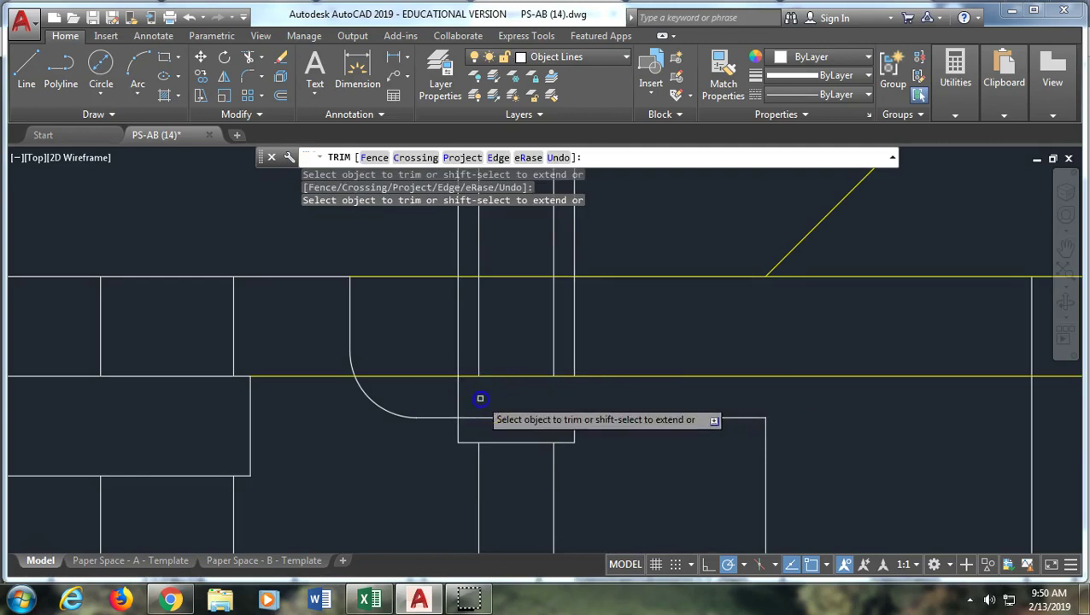
pyautogui.click(563, 396)
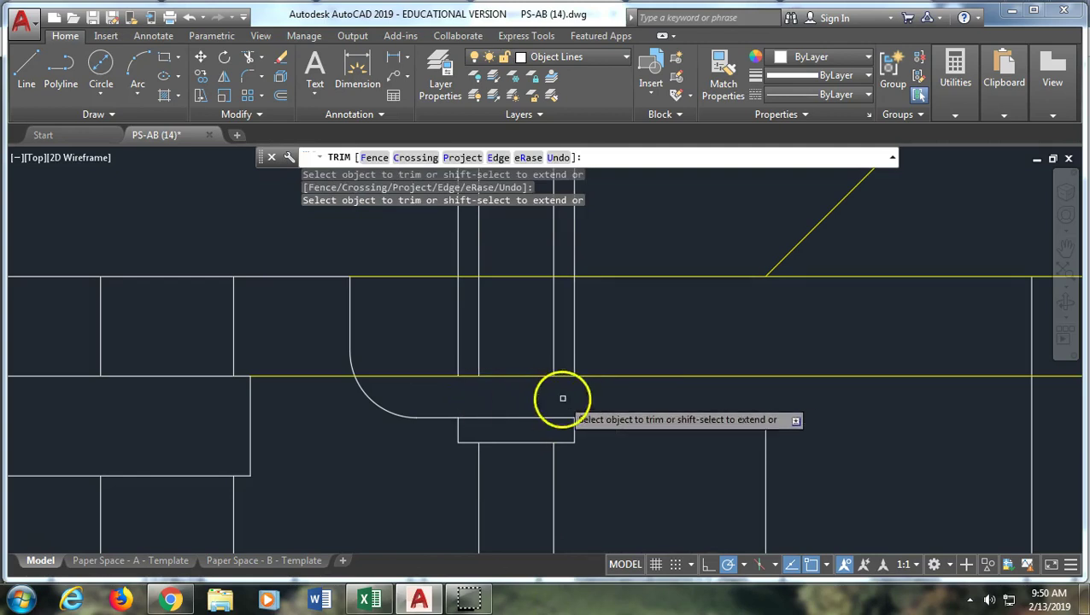
pyautogui.rightClick(608, 470)
# Hatch the front view's outer sections of the upper and lower arms and the area right of the counterbored hole with ANSI31, scale 1.0000
pyautogui.scroll(-2, 568, 510)
pyautogui.scroll(-2, 568, 510)
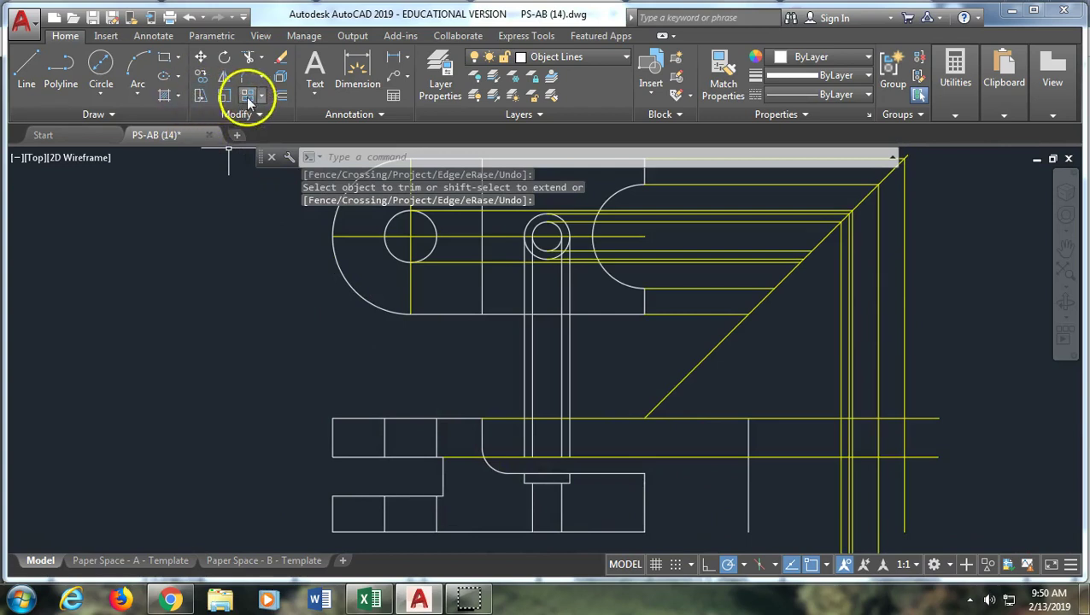
pyautogui.click(165, 97)
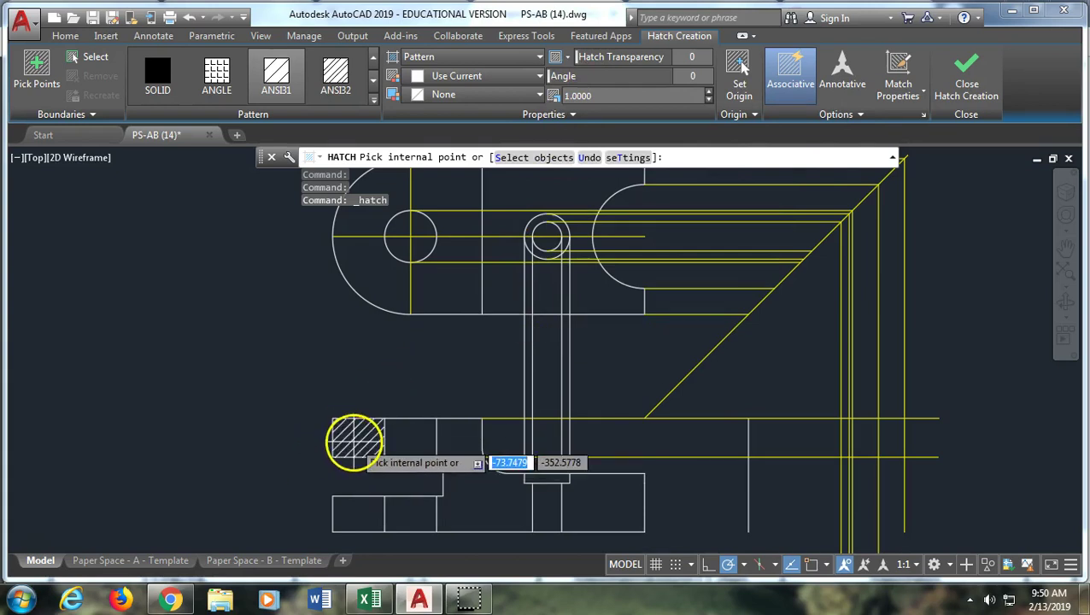
pyautogui.click(355, 440)
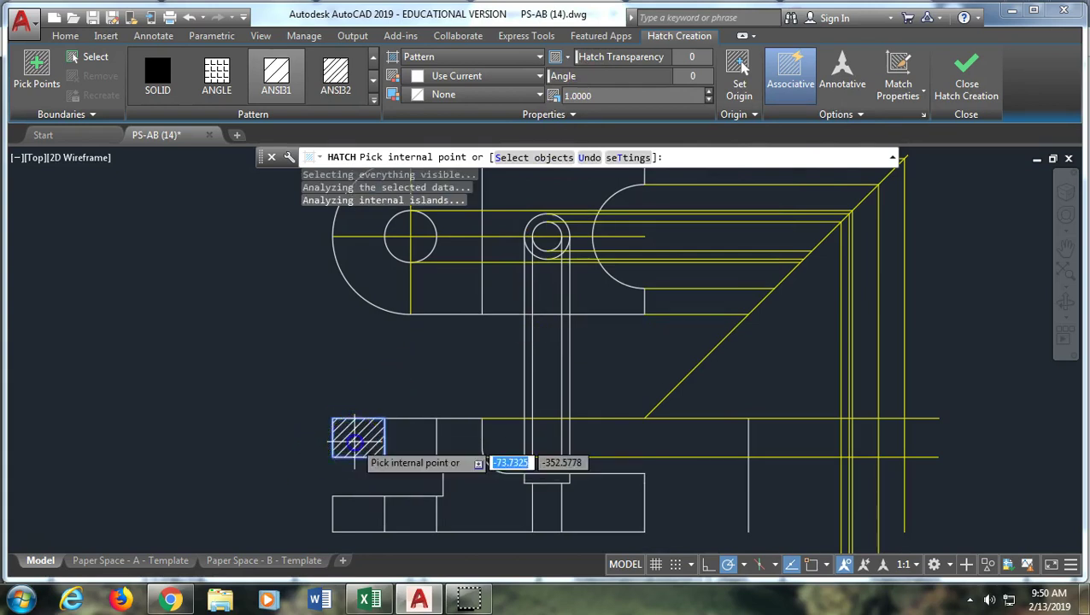
pyautogui.click(349, 510)
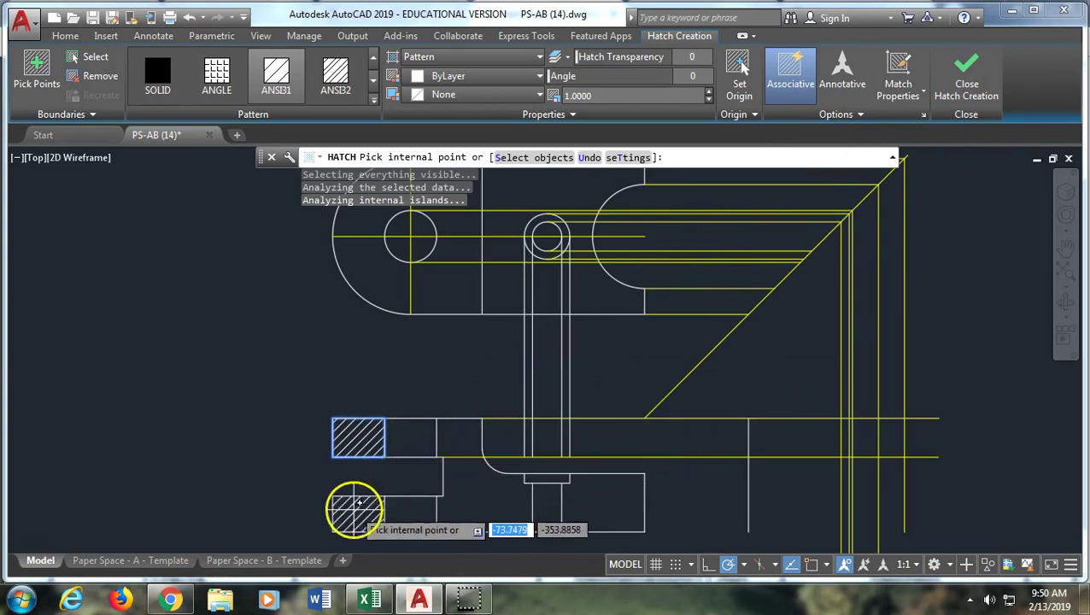
pyautogui.click(359, 504)
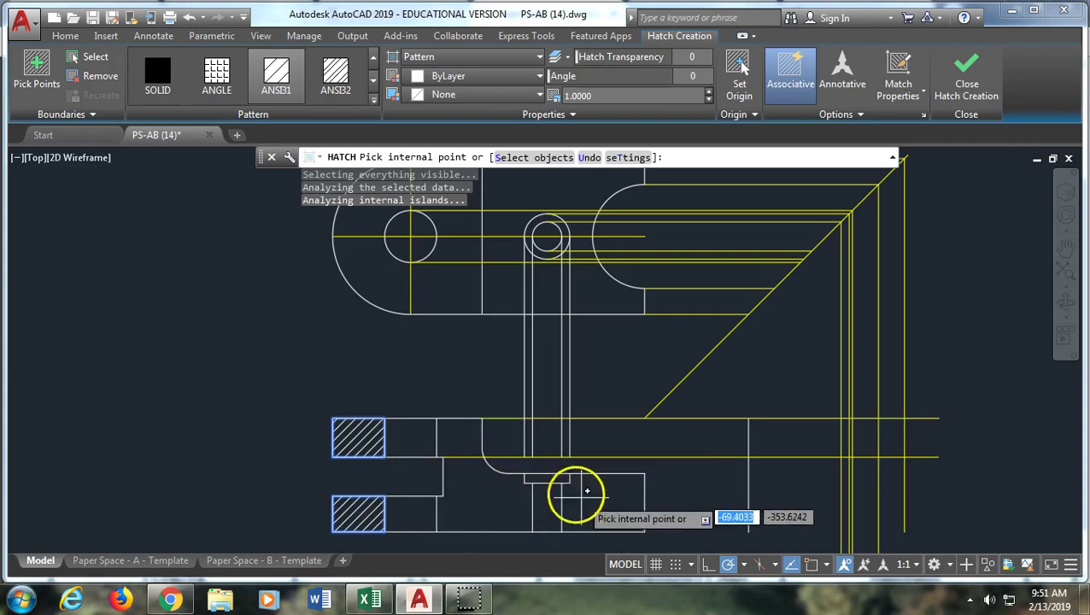
pyautogui.click(608, 499)
pyautogui.press('Return')
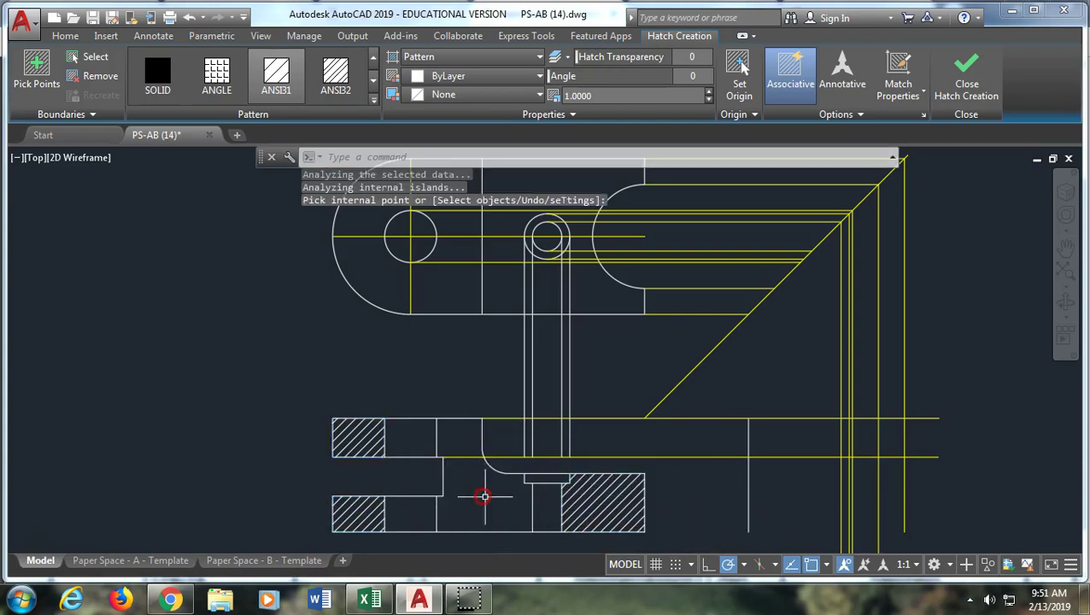
# Shorten the lower horizontal construction line by moving its left end to the front view's R.500 fillet arc
pyautogui.click(508, 458)
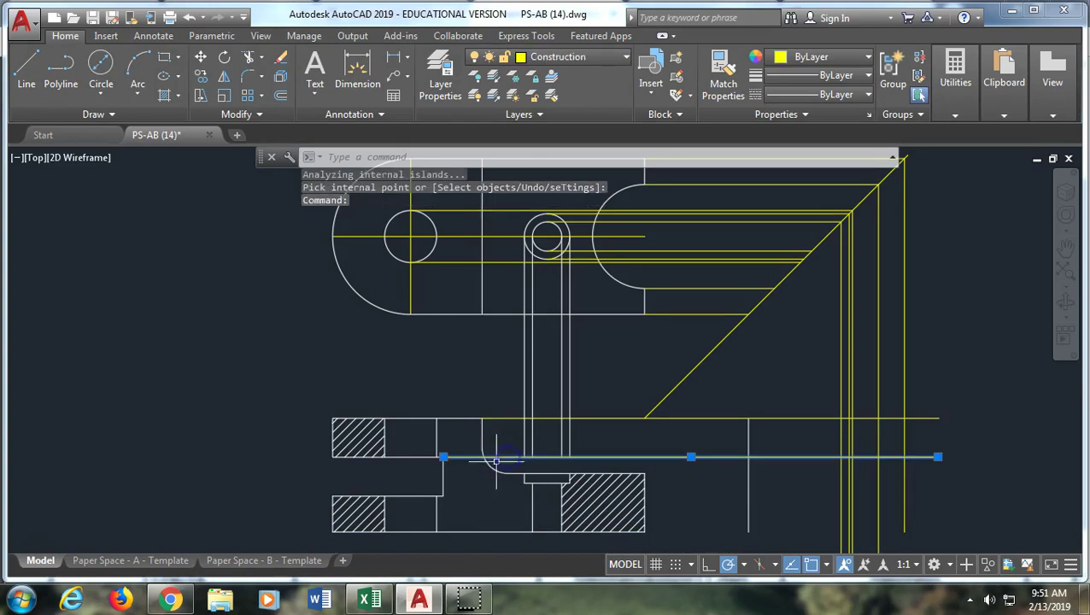
pyautogui.click(445, 458)
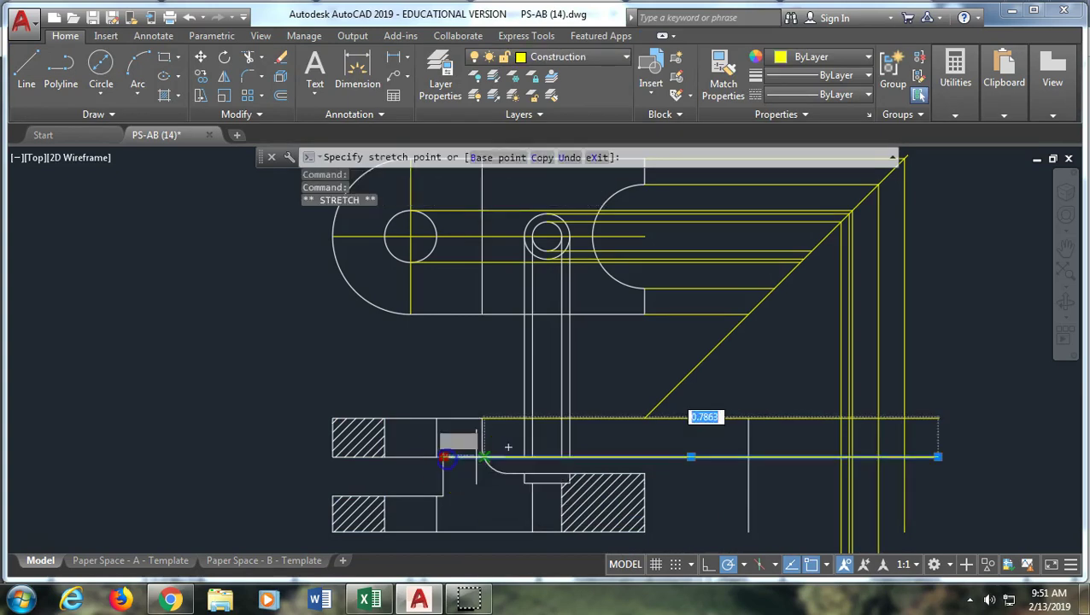
pyautogui.click(486, 456)
# Hatch the front view's central body, between the 1.000 hole and the counterbored hole, with the ANSI31 pattern
pyautogui.write('h')
pyautogui.press('Return')
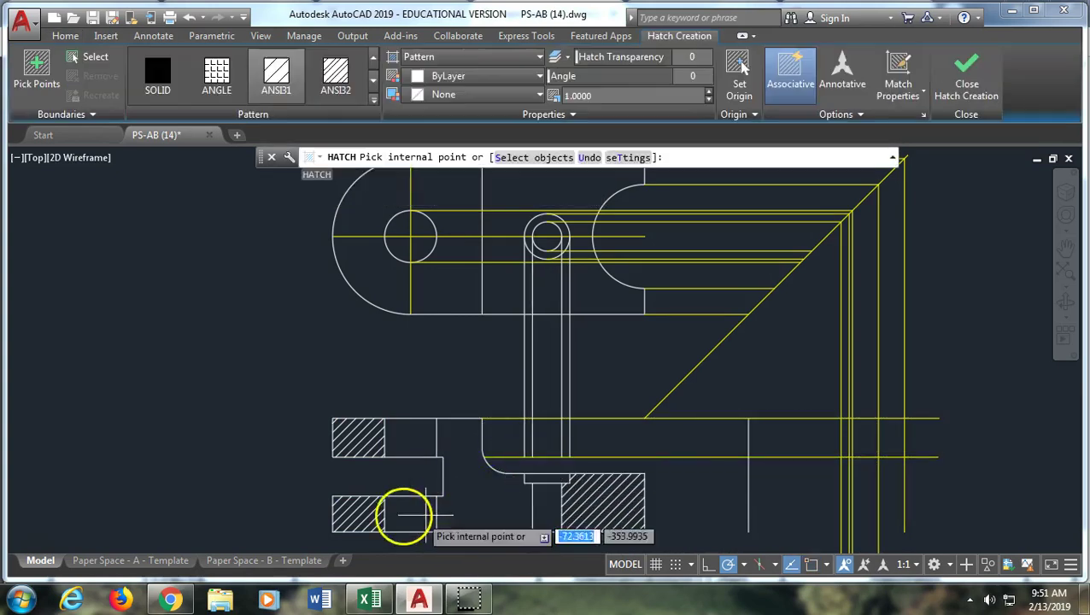
pyautogui.click(276, 77)
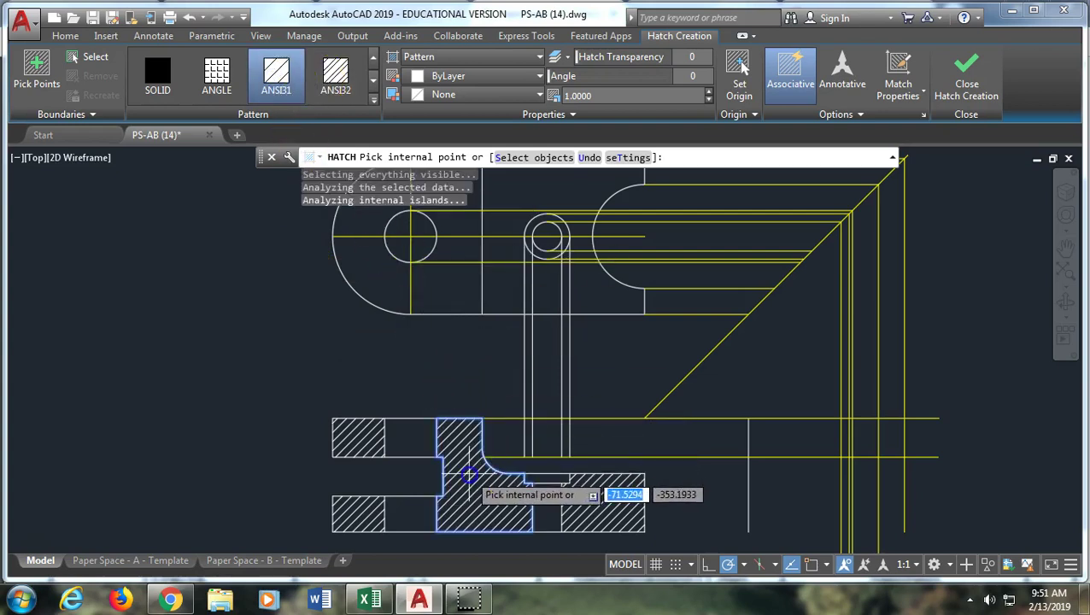
pyautogui.click(468, 476)
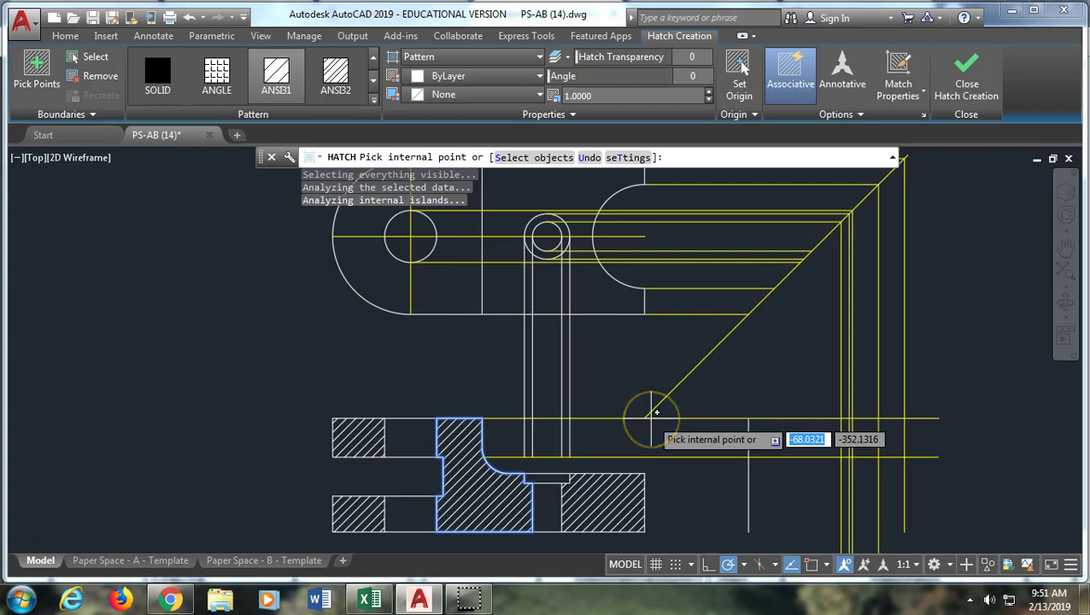
pyautogui.press('Escape')
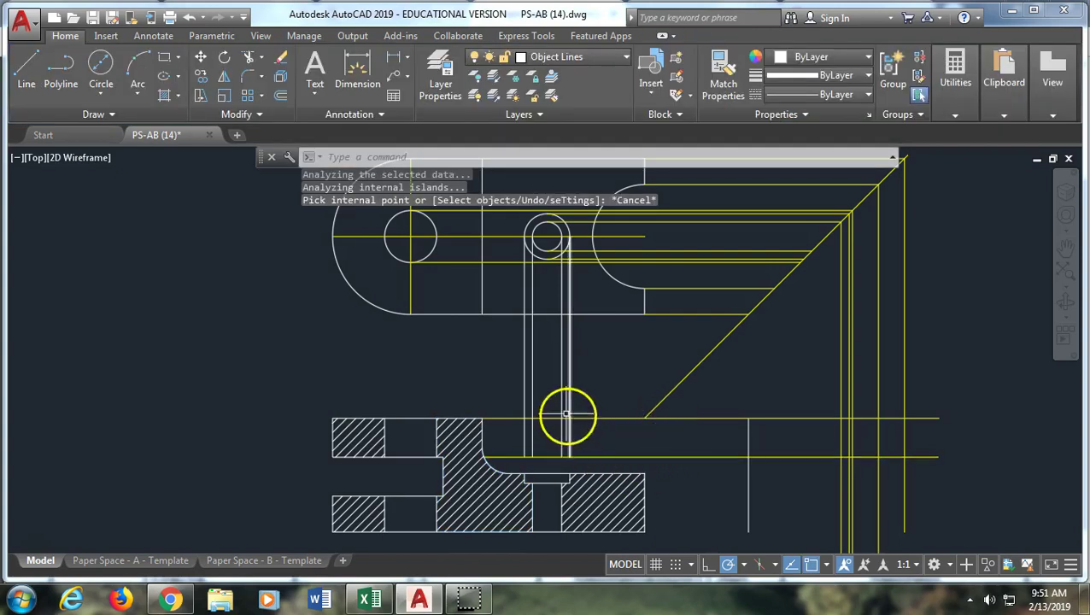